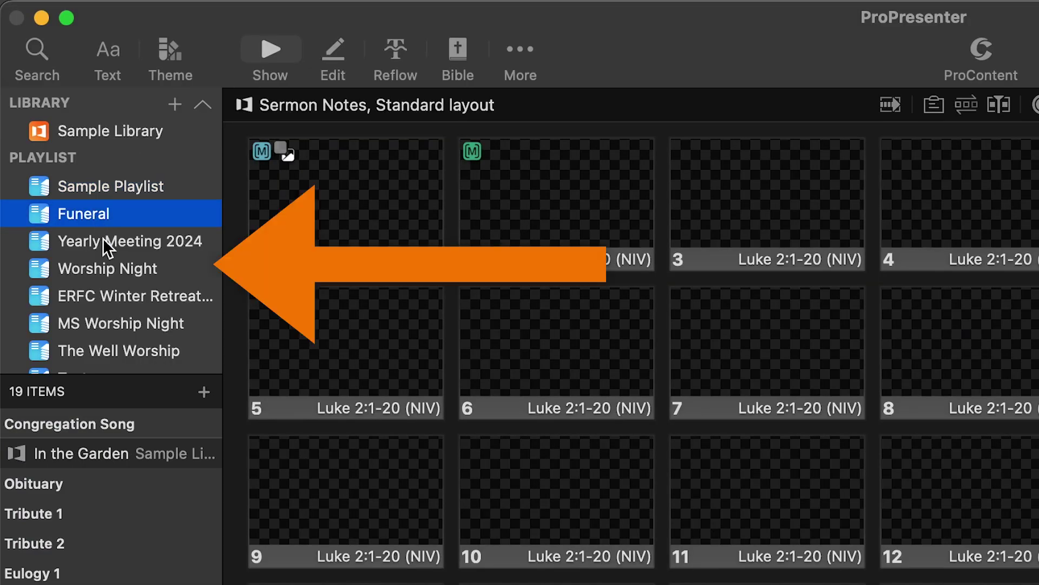
- Glance at the Sample Playlist, then open the Sample Library to list its 104 items
{"action": "left_click", "coordinate": [99, 186]}
{"action": "left_click", "coordinate": [97, 132]}
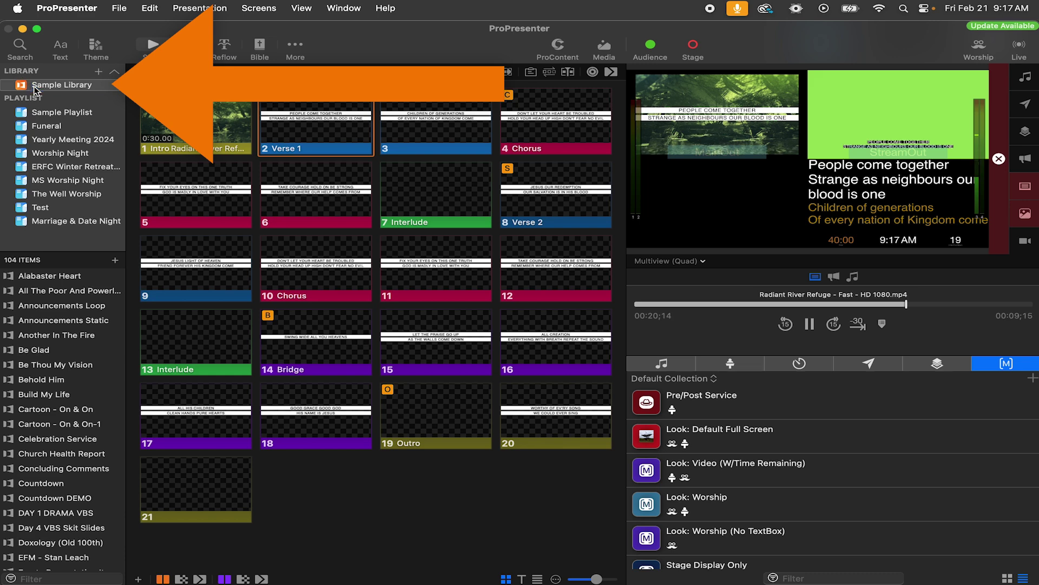
{"action": "left_click", "coordinate": [115, 72]}
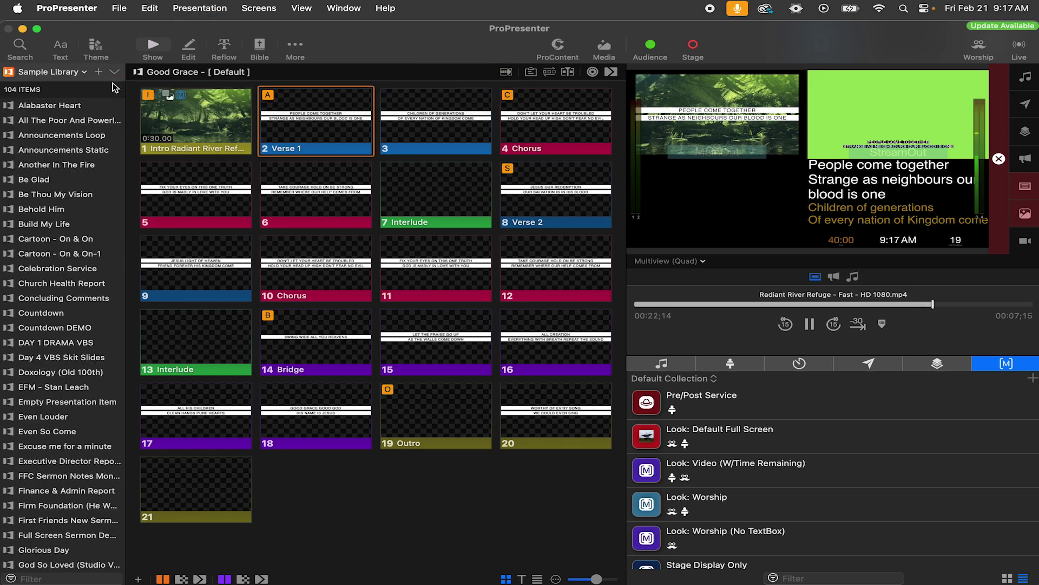
{"action": "left_click", "coordinate": [115, 73]}
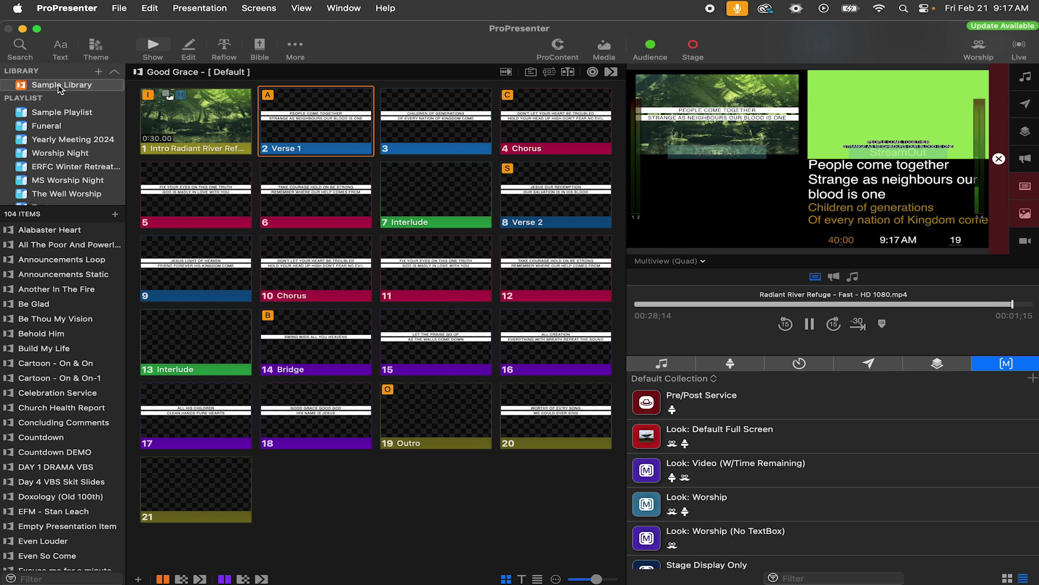
{"action": "scroll", "coordinate": [69, 339], "scroll_direction": "down", "scroll_amount": 5}
{"action": "scroll", "coordinate": [69, 340], "scroll_direction": "down", "scroll_amount": 3}
{"action": "scroll", "coordinate": [69, 338], "scroll_direction": "up", "scroll_amount": 10}
{"action": "left_click", "coordinate": [119, 8]}
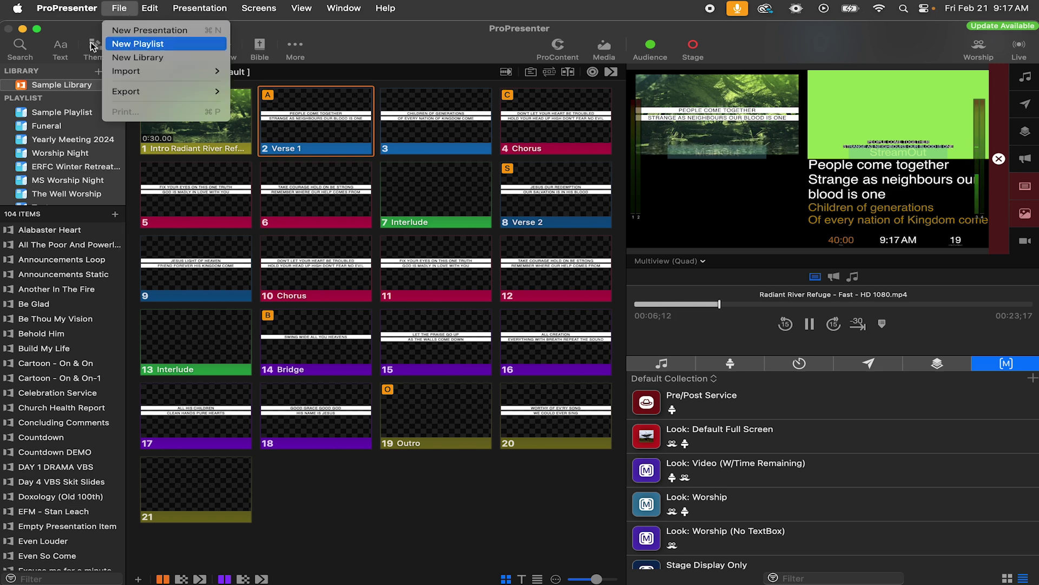
{"action": "left_click", "coordinate": [277, 28]}
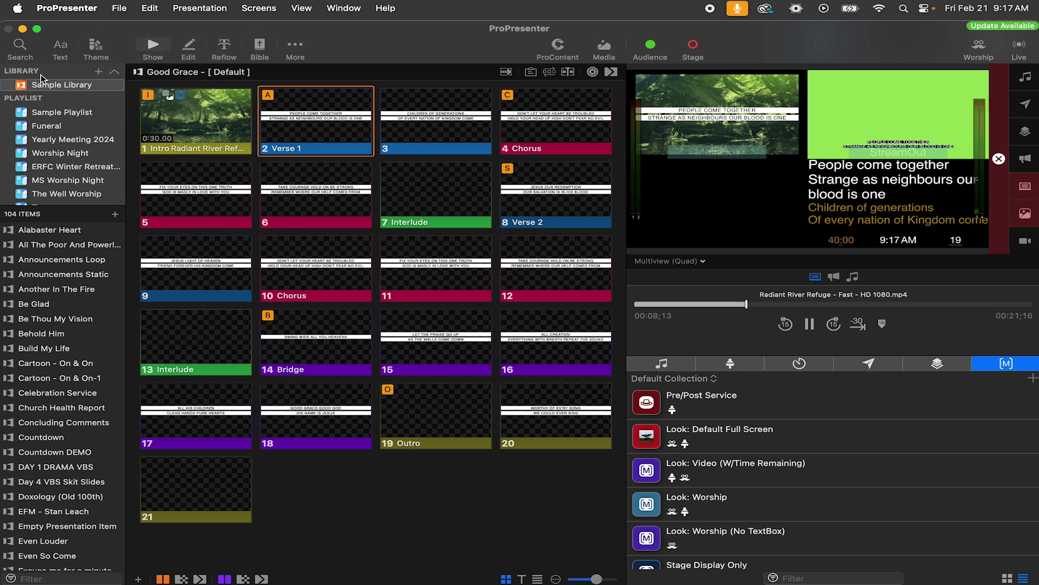
- Create a new library named Youth
{"action": "left_click", "coordinate": [98, 72]}
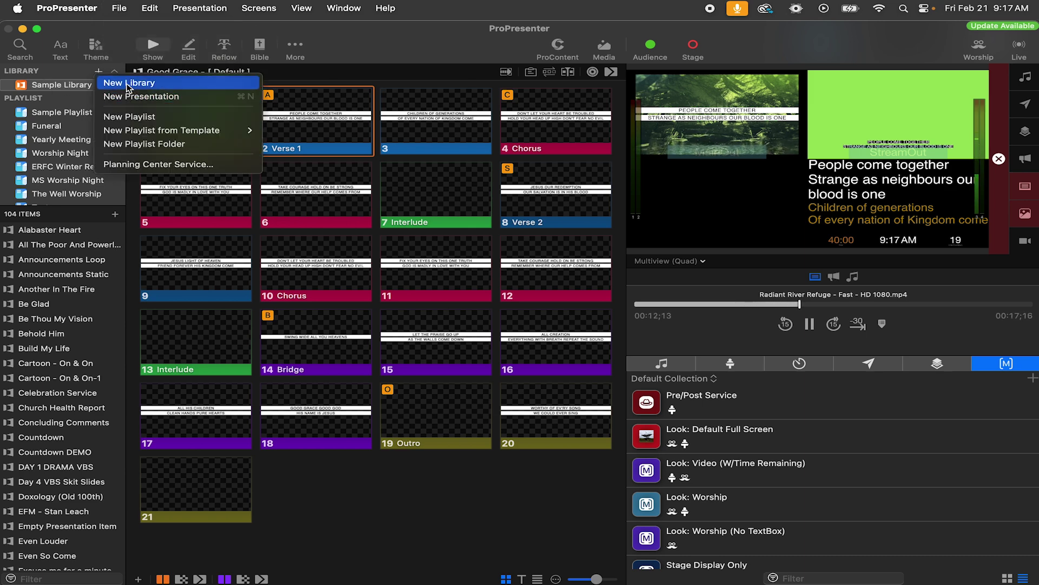
{"action": "left_click", "coordinate": [116, 82]}
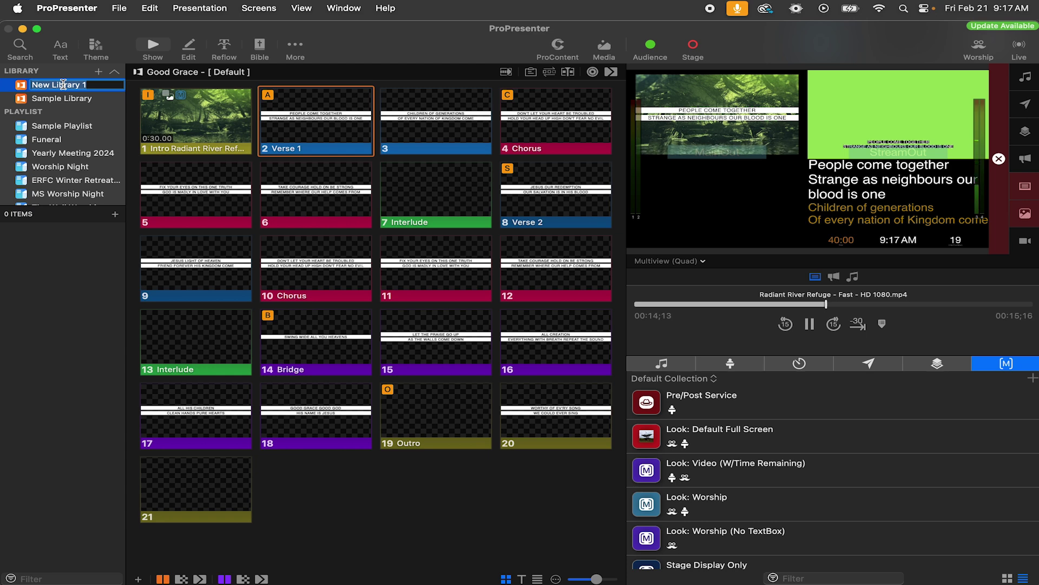
{"action": "type", "text": "Youth"}
{"action": "key", "text": "Return"}
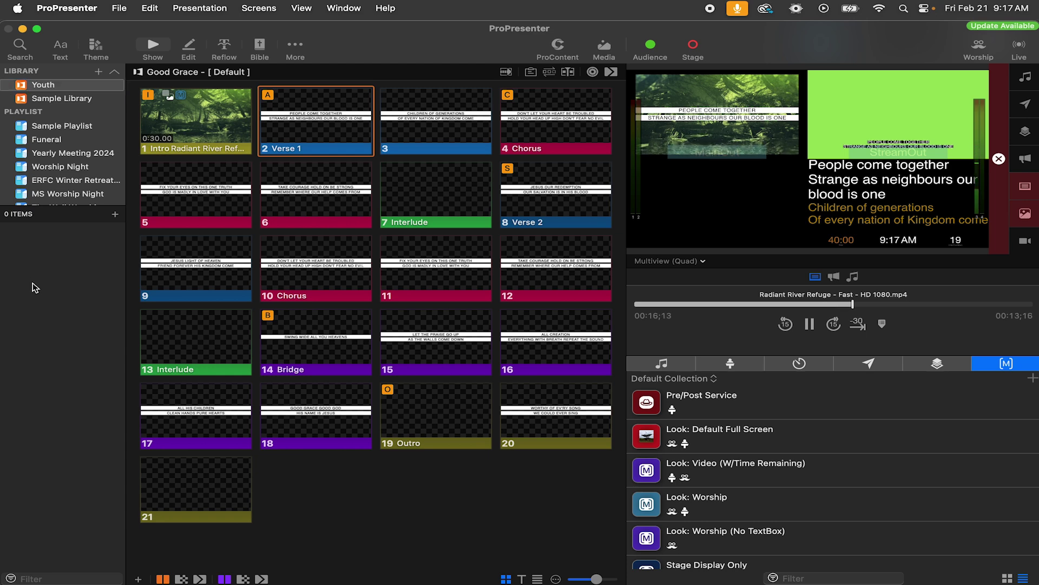
- Delete the Youth library, then show Good Grace's groups and arrangement
{"action": "left_click", "coordinate": [41, 96]}
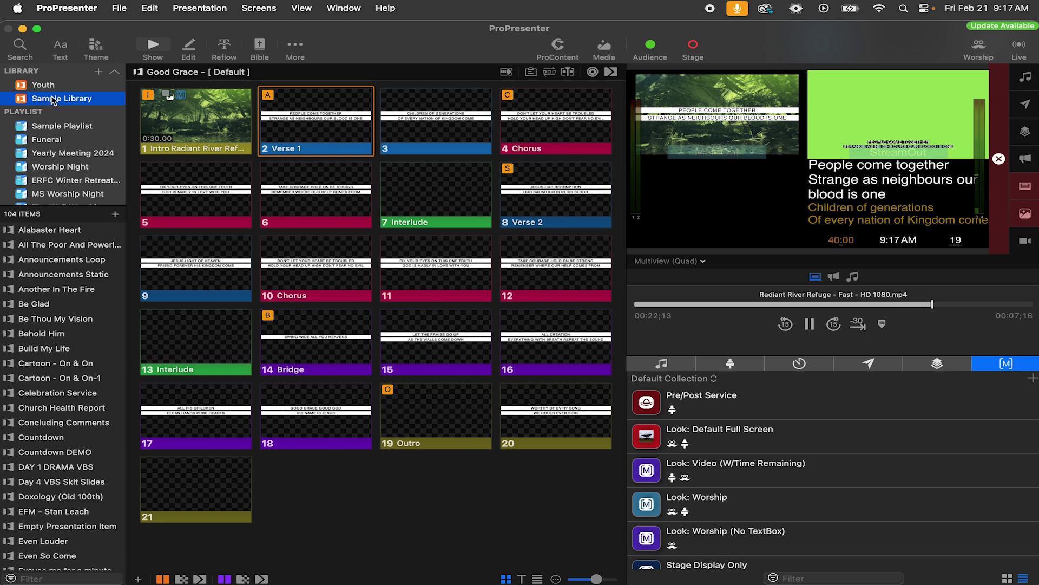
{"action": "left_click", "coordinate": [48, 87]}
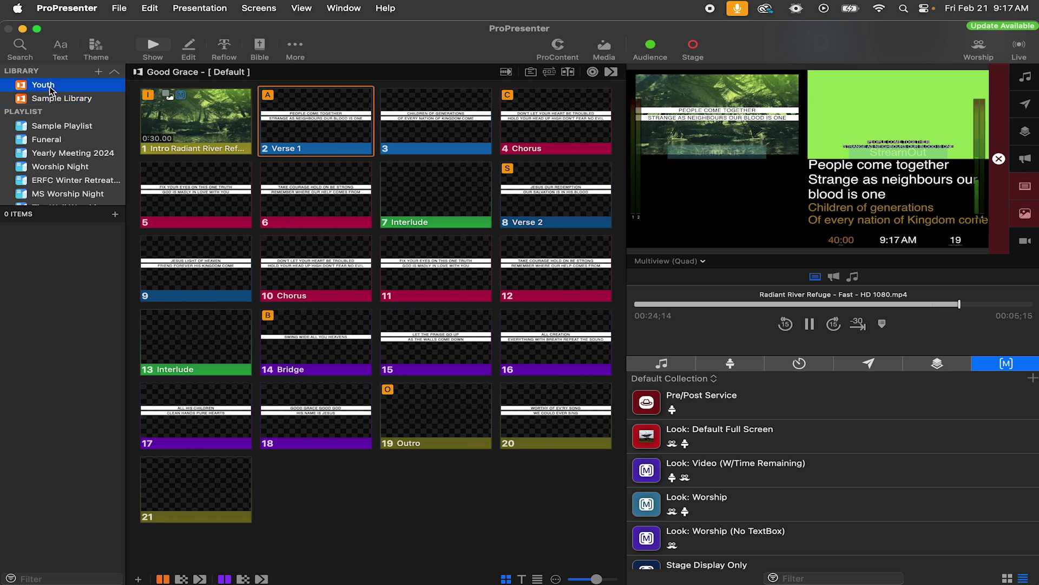
{"action": "key", "text": "BackSpace"}
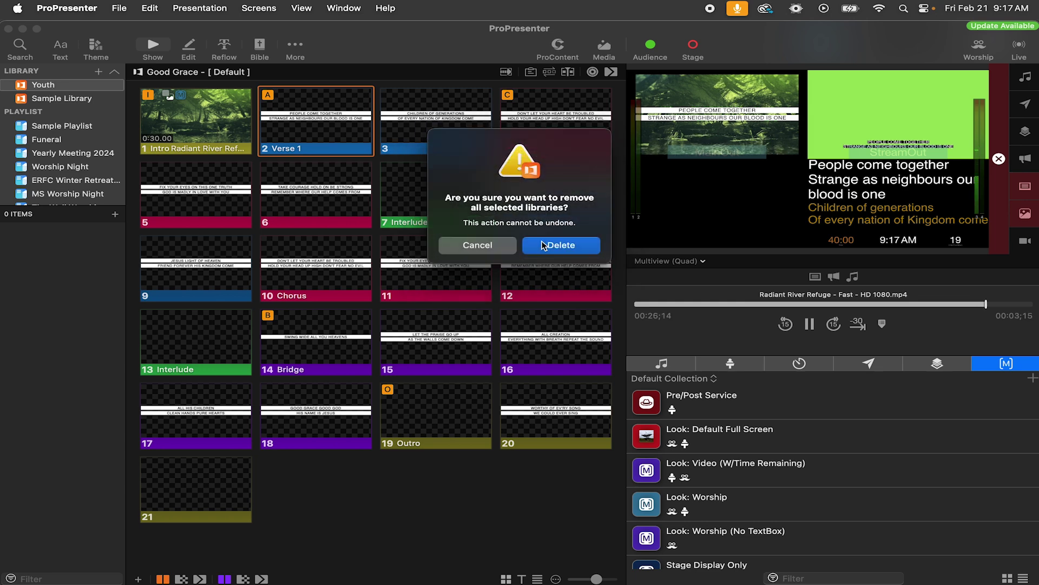
{"action": "left_click", "coordinate": [544, 246]}
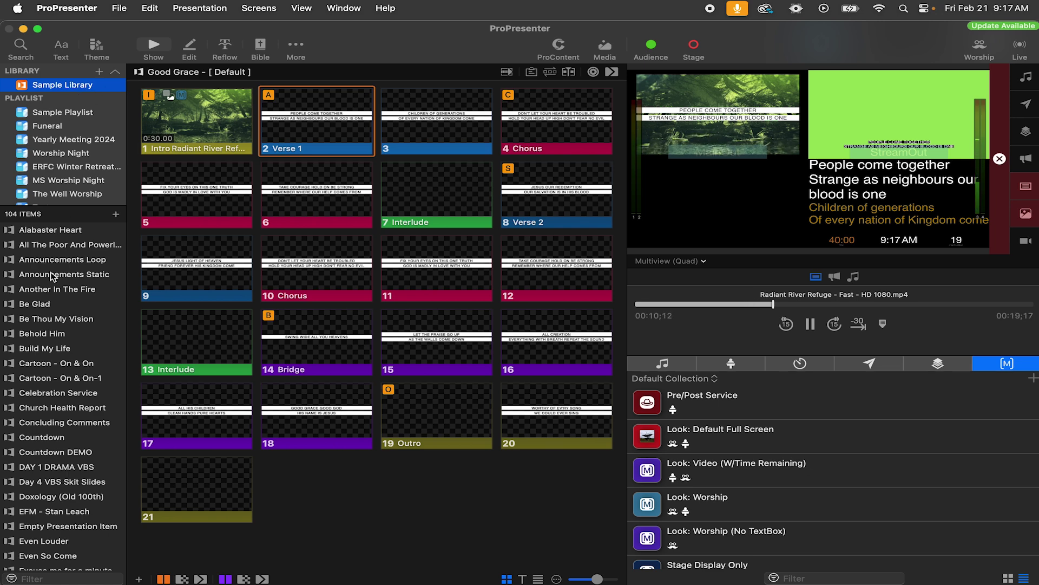
{"action": "left_click", "coordinate": [550, 73]}
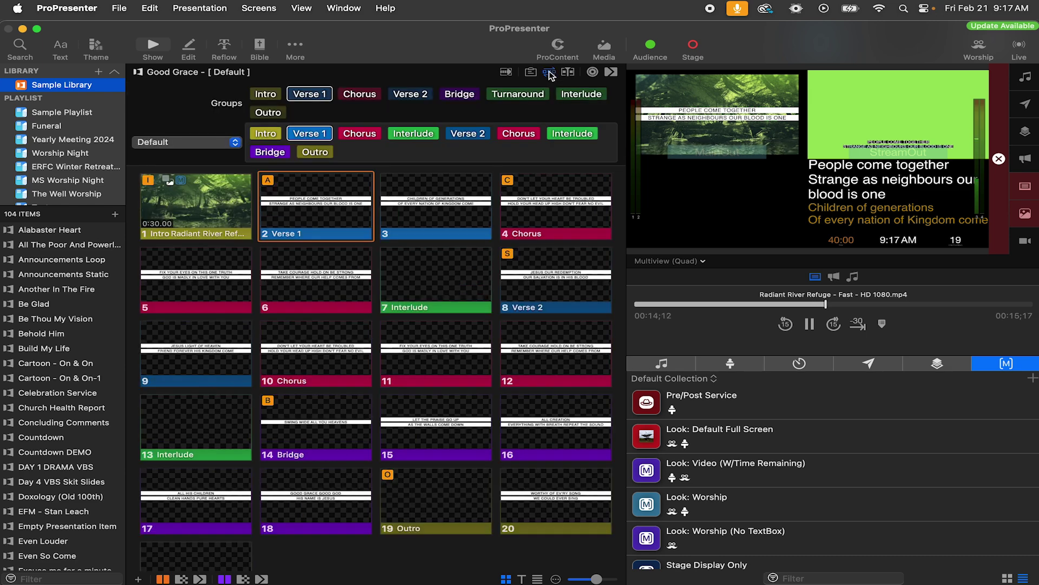
- Check Good Grace's arrangement list and leave it on the Default arrangement
{"action": "left_click", "coordinate": [172, 143]}
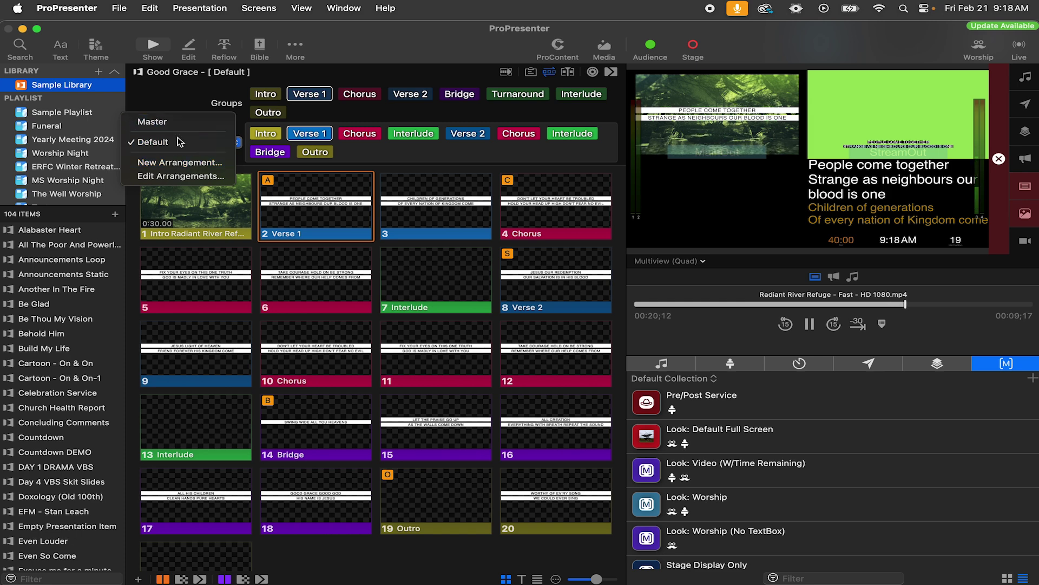
{"action": "left_click", "coordinate": [382, 36]}
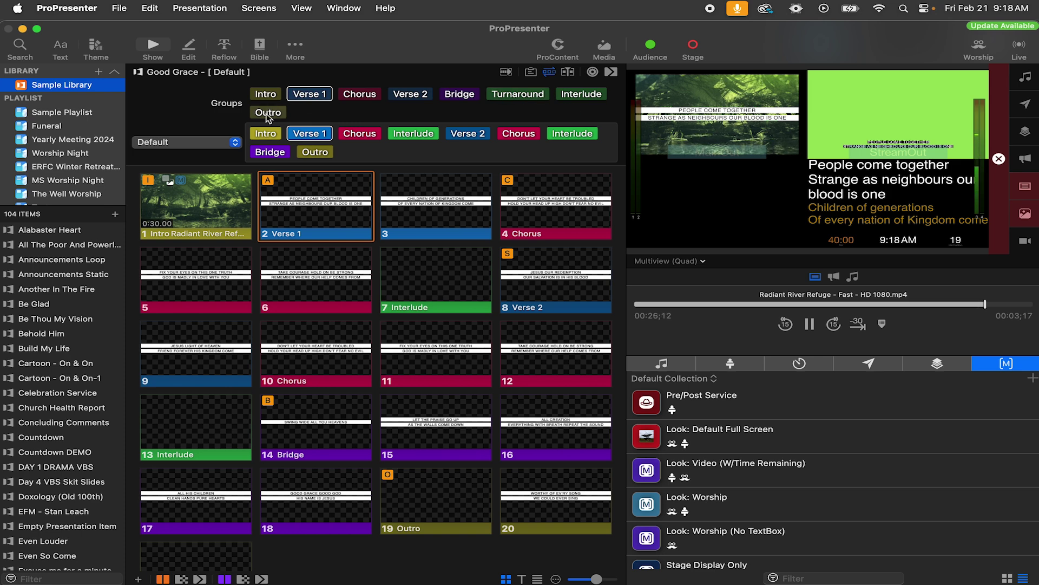
{"action": "left_click", "coordinate": [199, 143]}
{"action": "left_click", "coordinate": [172, 111]}
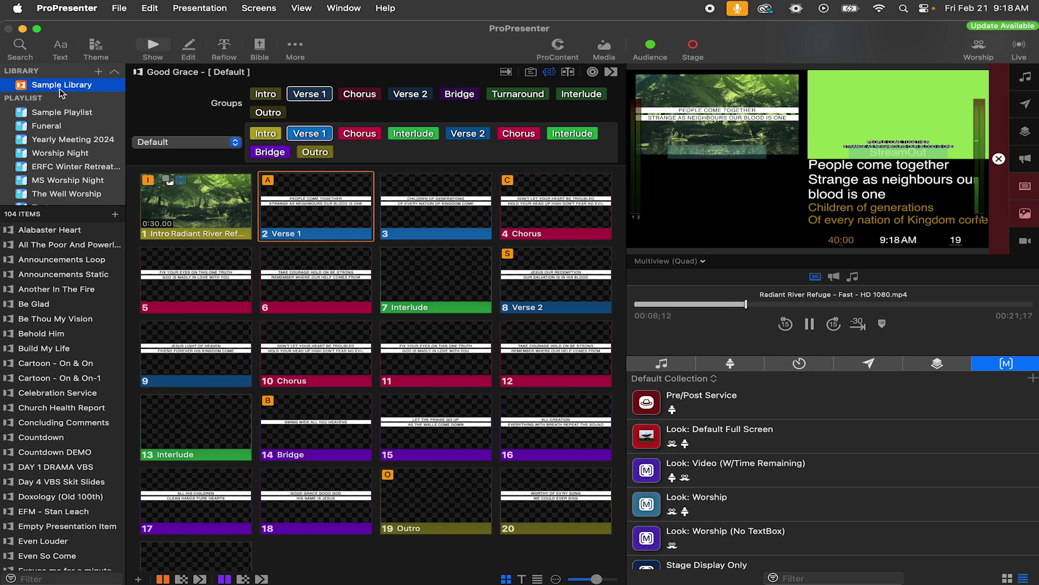
- Browse the Sample Playlist items, from Announcements Loop and Countdown through to Sermon Notes
{"action": "scroll", "coordinate": [61, 120], "scroll_direction": "down", "scroll_amount": 3}
{"action": "scroll", "coordinate": [60, 119], "scroll_direction": "up", "scroll_amount": 4}
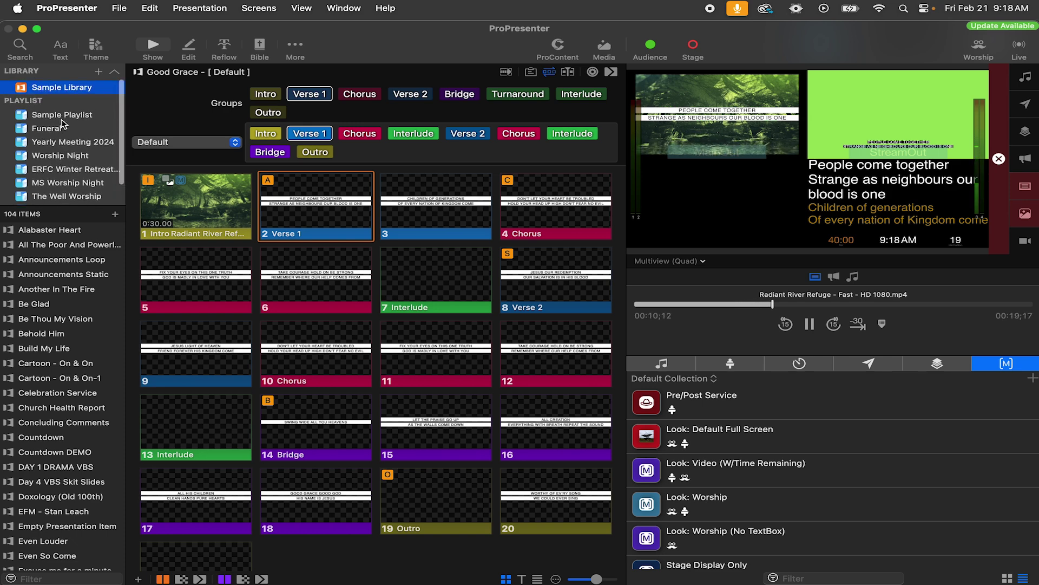
{"action": "left_click", "coordinate": [62, 115]}
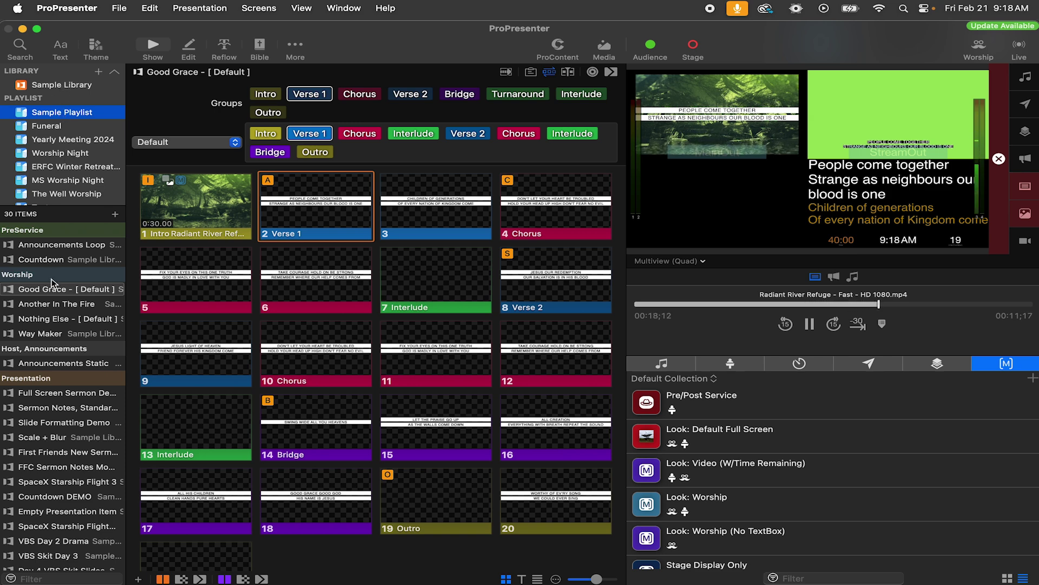
{"action": "left_click", "coordinate": [53, 247]}
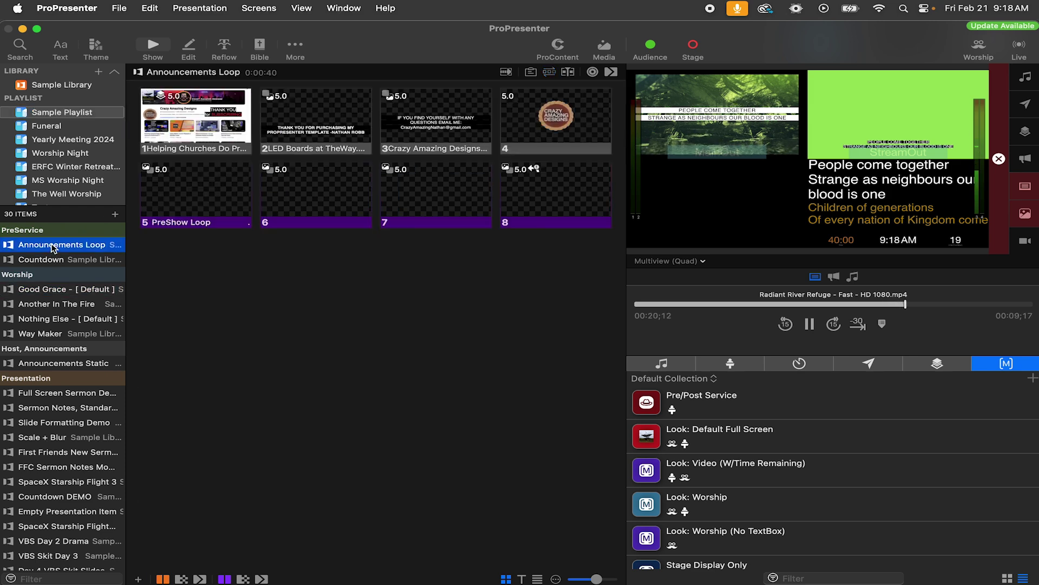
{"action": "left_click", "coordinate": [54, 260]}
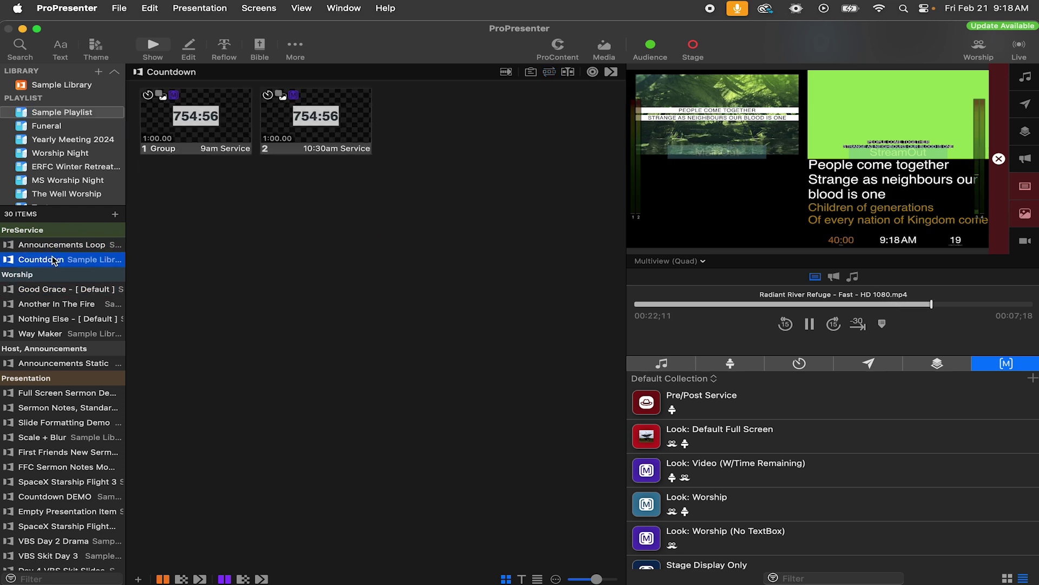
{"action": "left_click", "coordinate": [53, 289]}
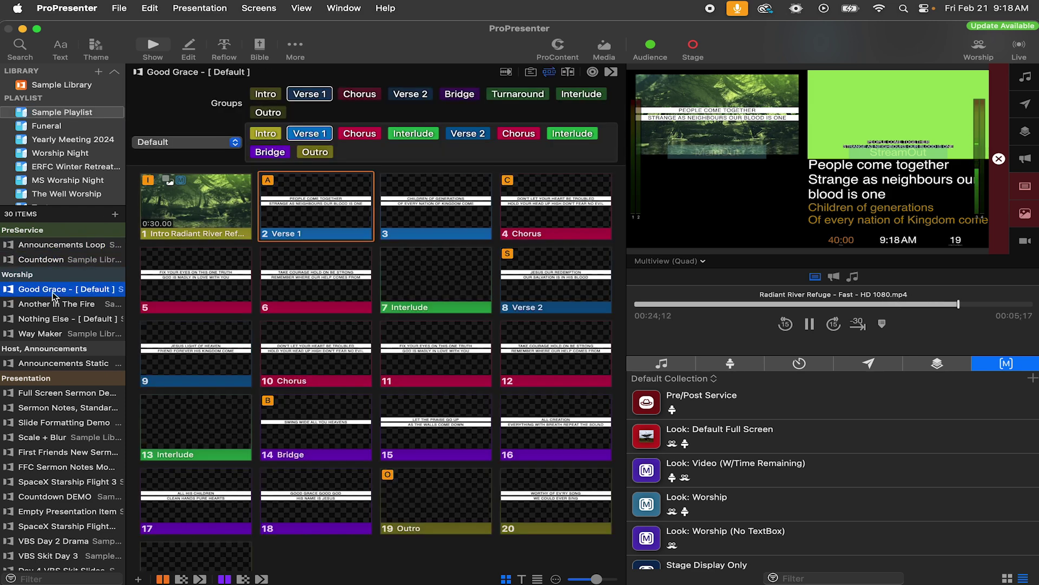
{"action": "left_click", "coordinate": [49, 363]}
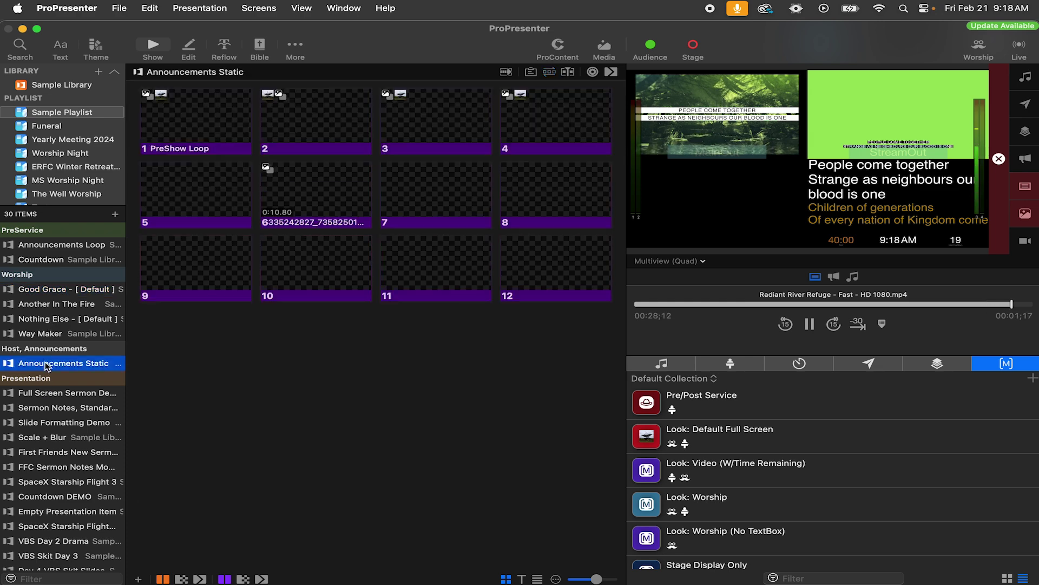
{"action": "left_click", "coordinate": [51, 394]}
{"action": "left_click", "coordinate": [50, 408]}
{"action": "scroll", "coordinate": [62, 325], "scroll_direction": "down", "scroll_amount": 5}
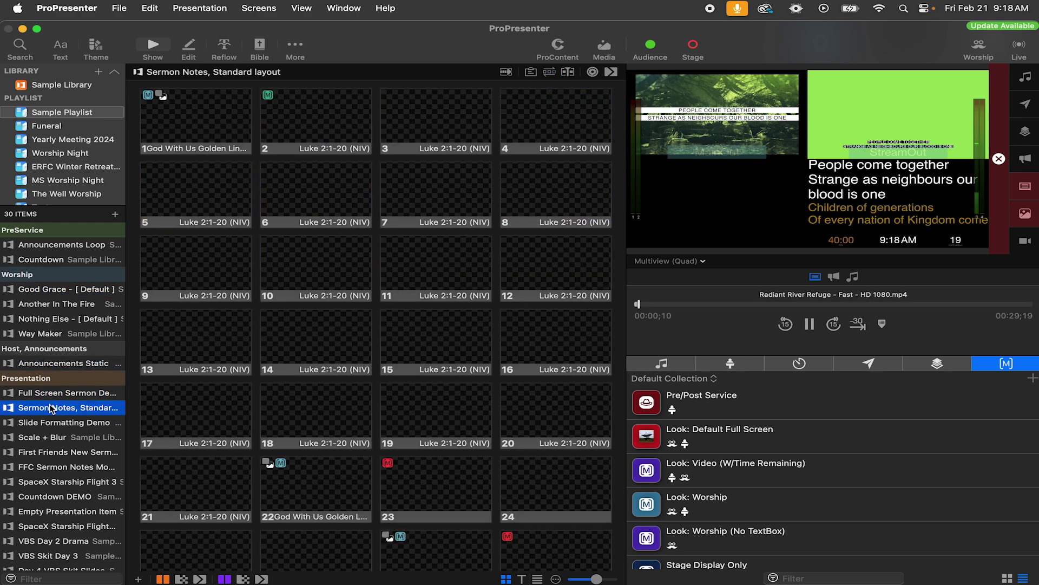
{"action": "scroll", "coordinate": [62, 270], "scroll_direction": "up", "scroll_amount": 5}
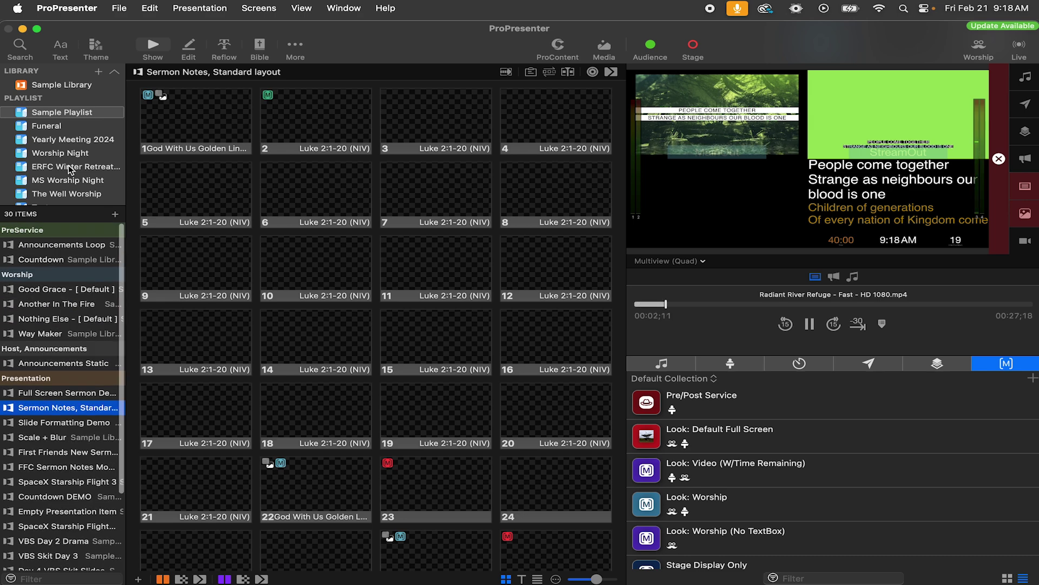
{"action": "scroll", "coordinate": [89, 351], "scroll_direction": "down", "scroll_amount": 2}
{"action": "scroll", "coordinate": [89, 351], "scroll_direction": "up", "scroll_amount": 2}
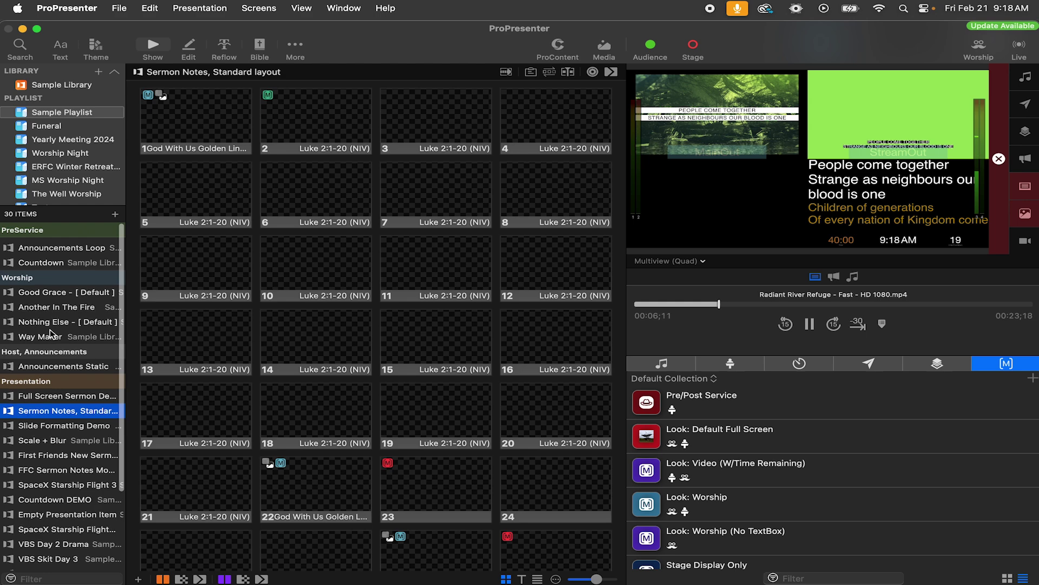
- View the Funeral, Yearly Meeting 2024, Worship Night, ERFC Winter Retreat and MS Worship Night playlists
{"action": "left_click", "coordinate": [58, 129]}
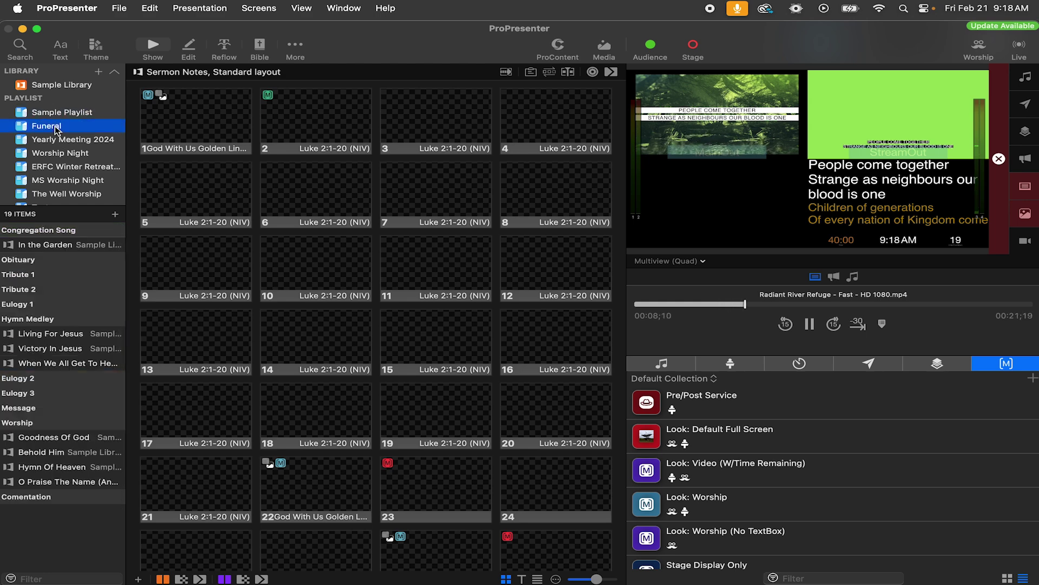
{"action": "left_click", "coordinate": [59, 141]}
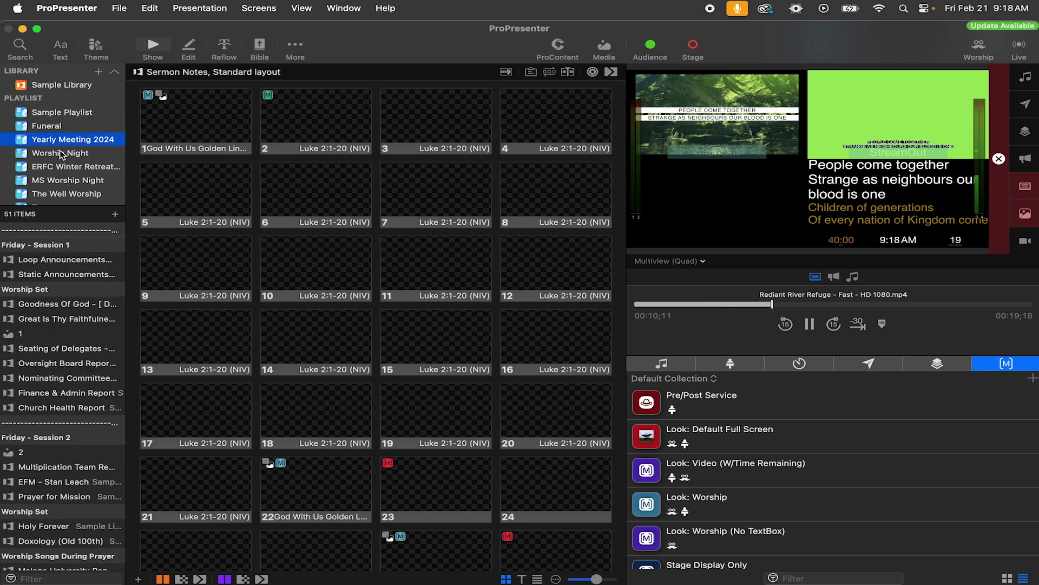
{"action": "left_click", "coordinate": [61, 154]}
{"action": "left_click", "coordinate": [66, 168]}
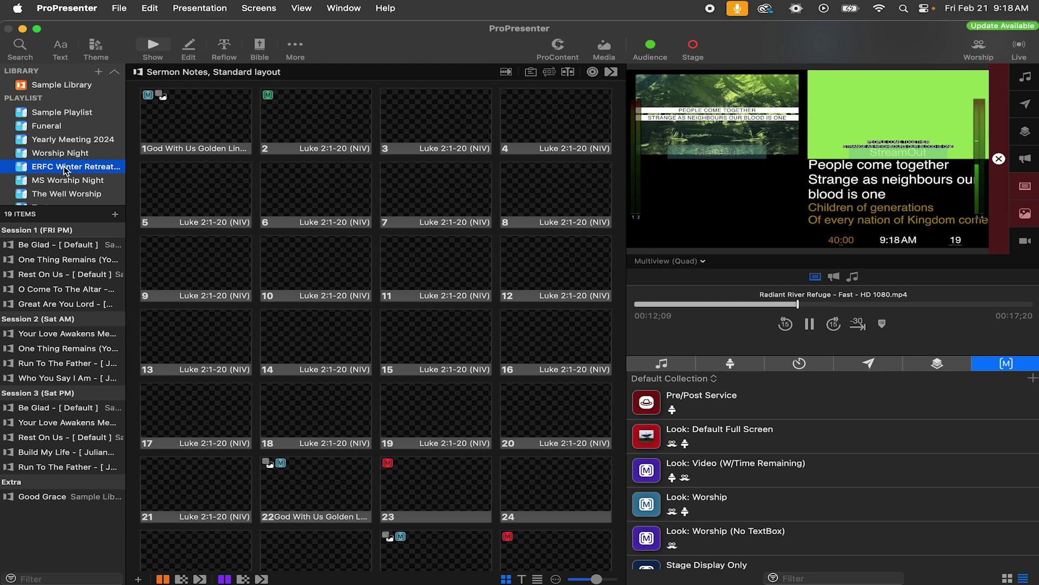
{"action": "left_click", "coordinate": [65, 186]}
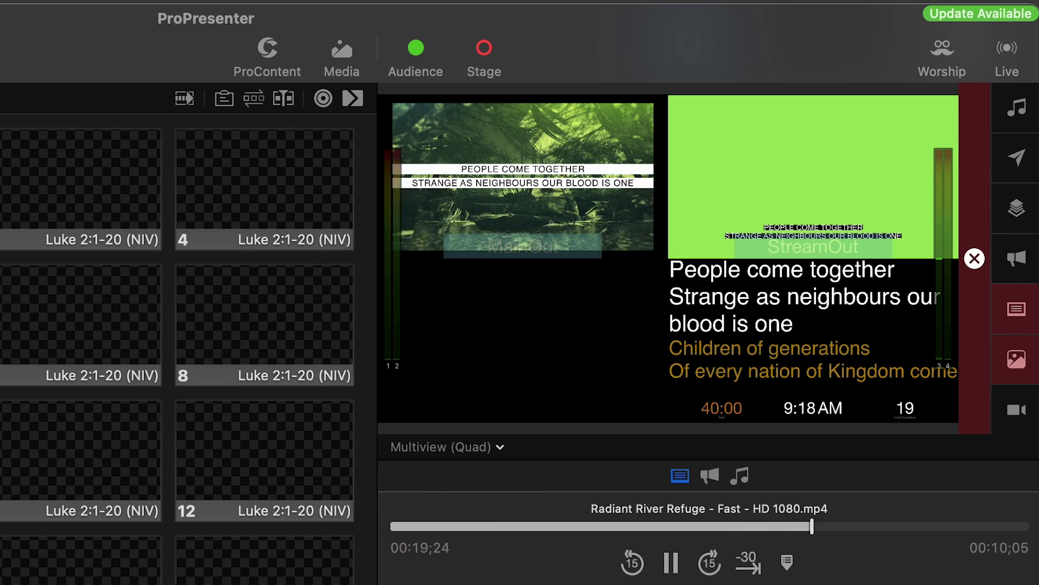
- Look through the output screens, macros and looks lists without changing anything
{"action": "left_click", "coordinate": [466, 449]}
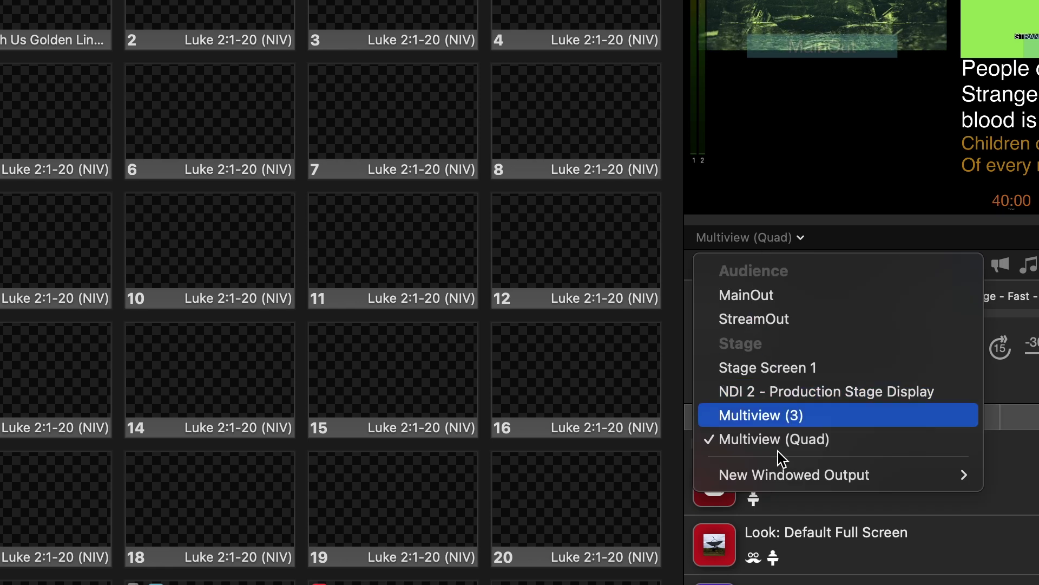
{"action": "left_click", "coordinate": [734, 142]}
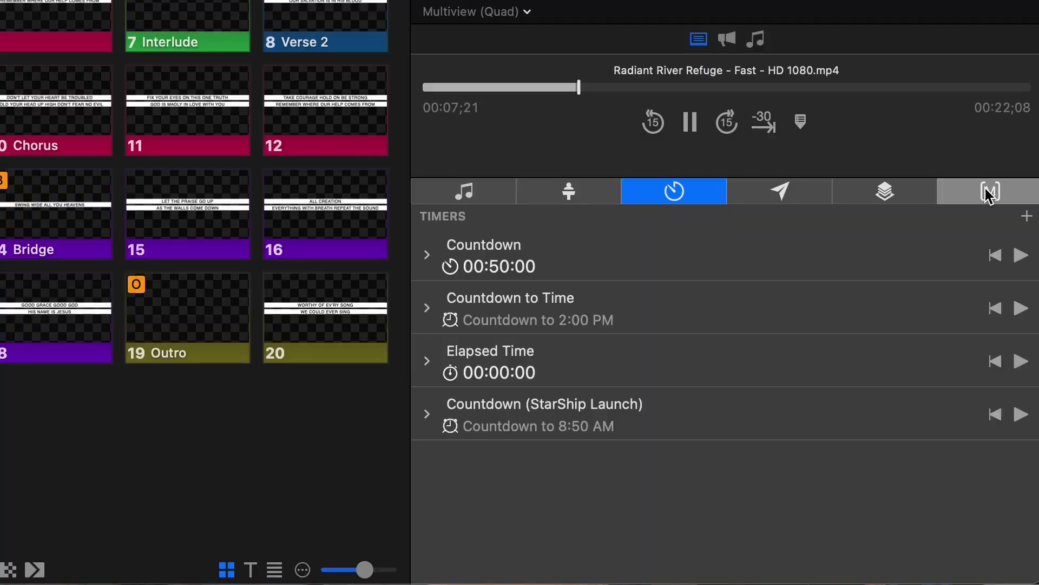
{"action": "left_click", "coordinate": [990, 190]}
{"action": "scroll", "coordinate": [747, 353], "scroll_direction": "down", "scroll_amount": 5}
{"action": "left_click", "coordinate": [949, 46]}
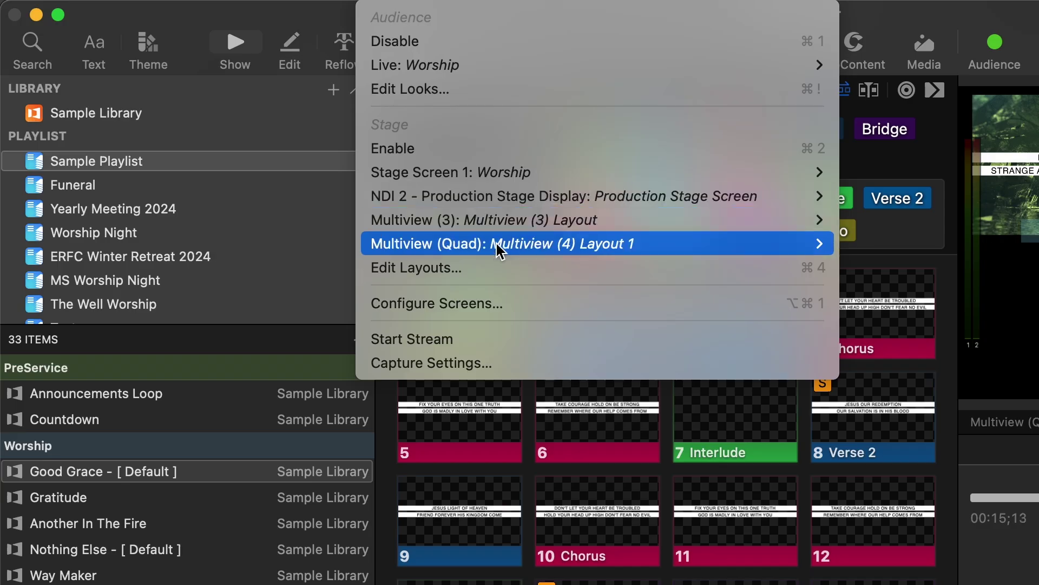
- Trigger the Good Grace intro slide and advance live to Verse 1
{"action": "left_click", "coordinate": [415, 268]}
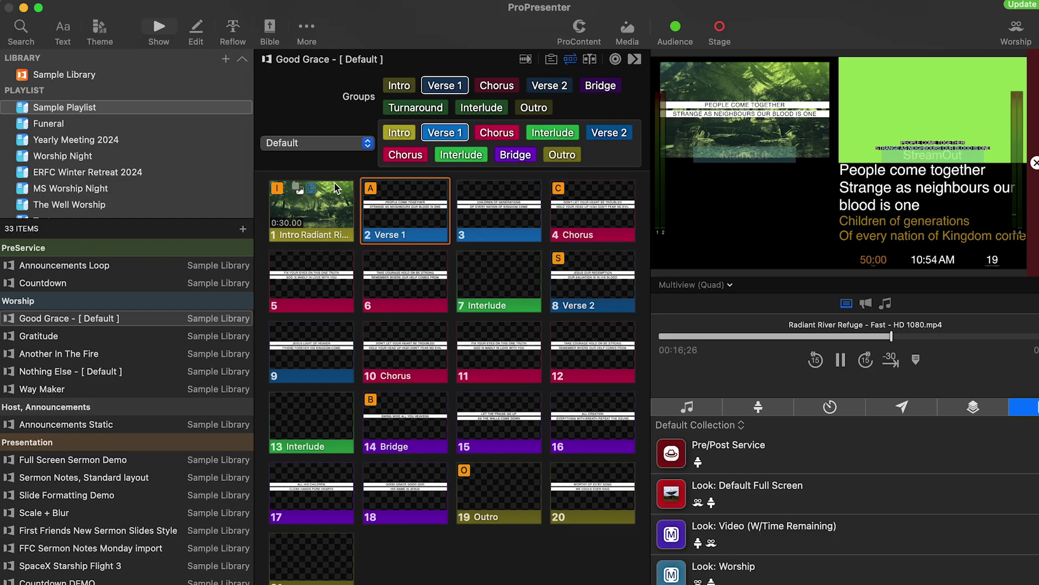
{"action": "scroll", "coordinate": [82, 244], "scroll_direction": "down", "scroll_amount": 5}
{"action": "scroll", "coordinate": [83, 245], "scroll_direction": "down", "scroll_amount": 10}
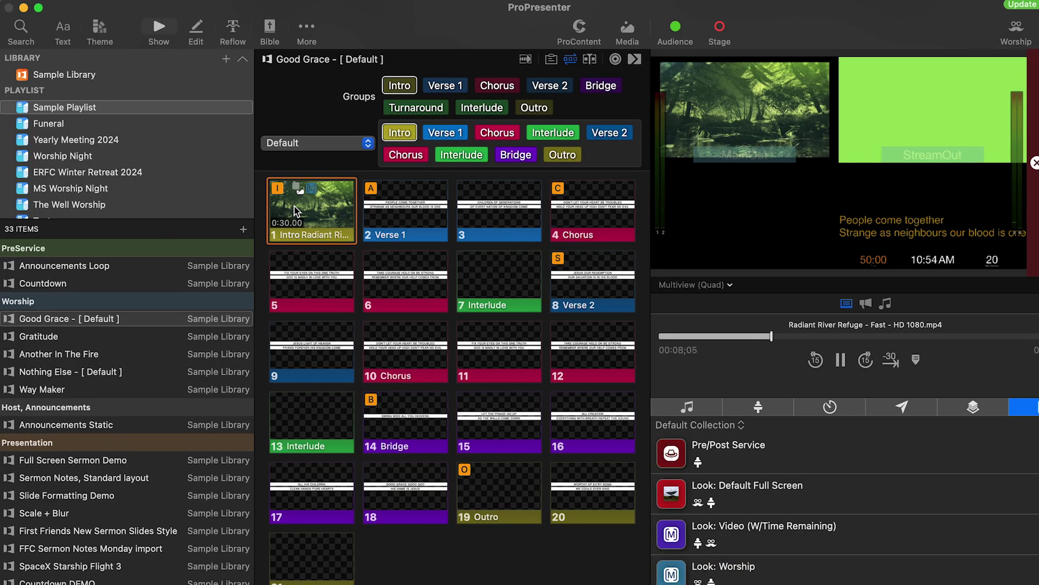
{"action": "key", "text": "Right"}
{"action": "key", "text": "Right"}
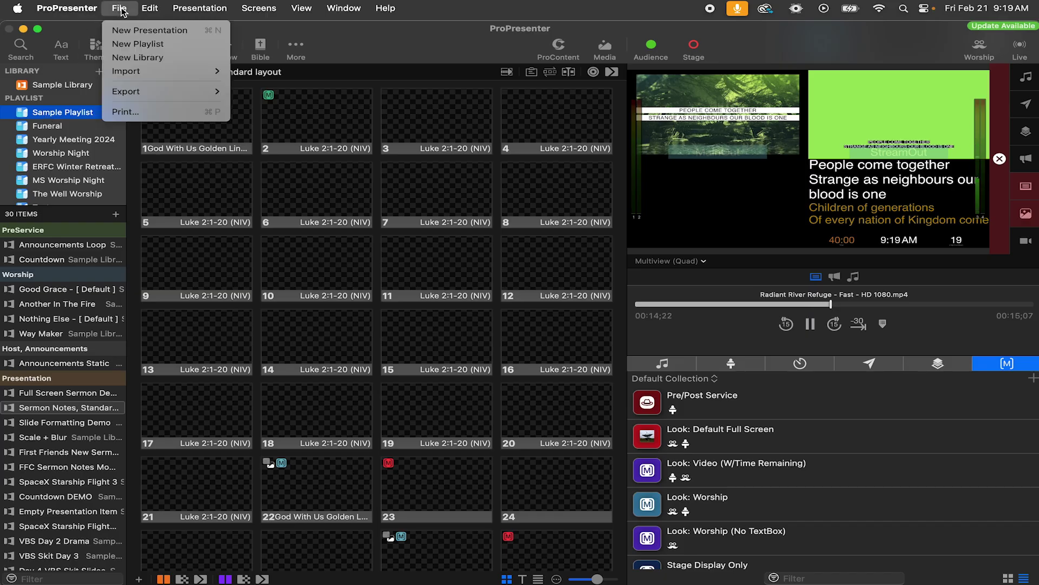
- Find Christmas Day in the CCLI catalogue, preview its lyrics and start importing it
{"action": "left_click", "coordinate": [86, 27]}
{"action": "key", "text": "super+f"}
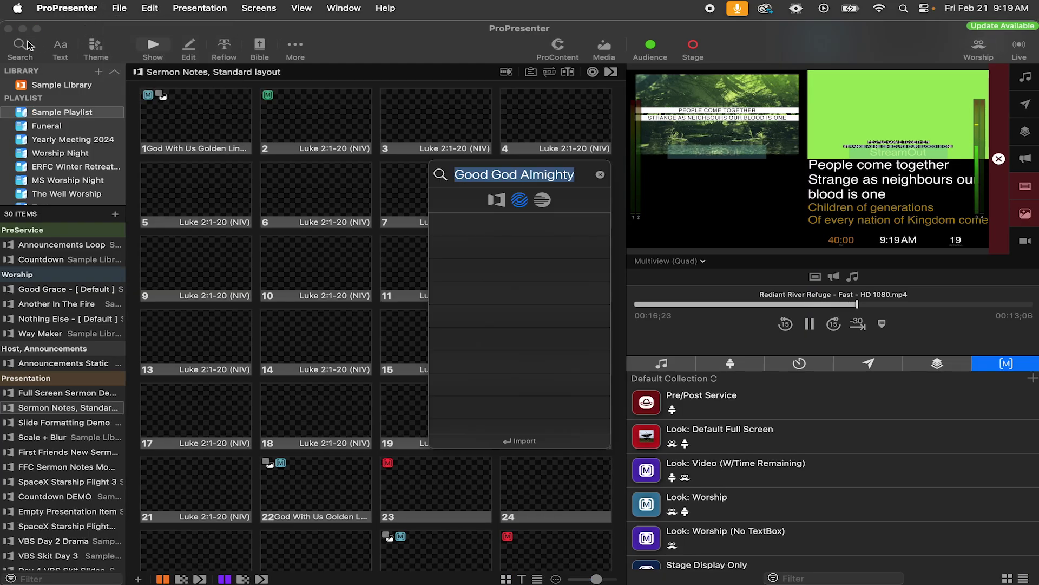
{"action": "left_click", "coordinate": [520, 202]}
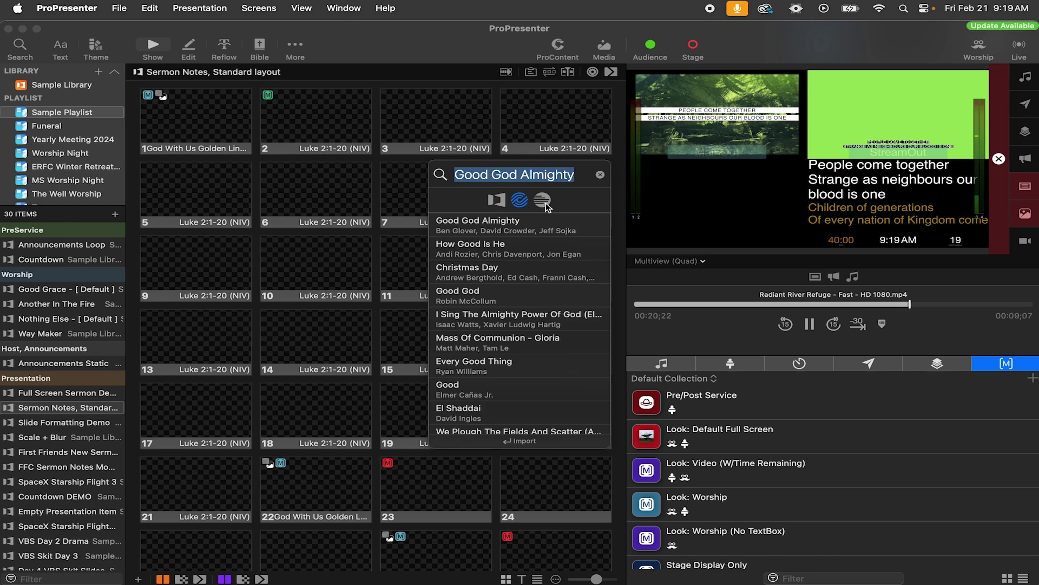
{"action": "left_click", "coordinate": [493, 274]}
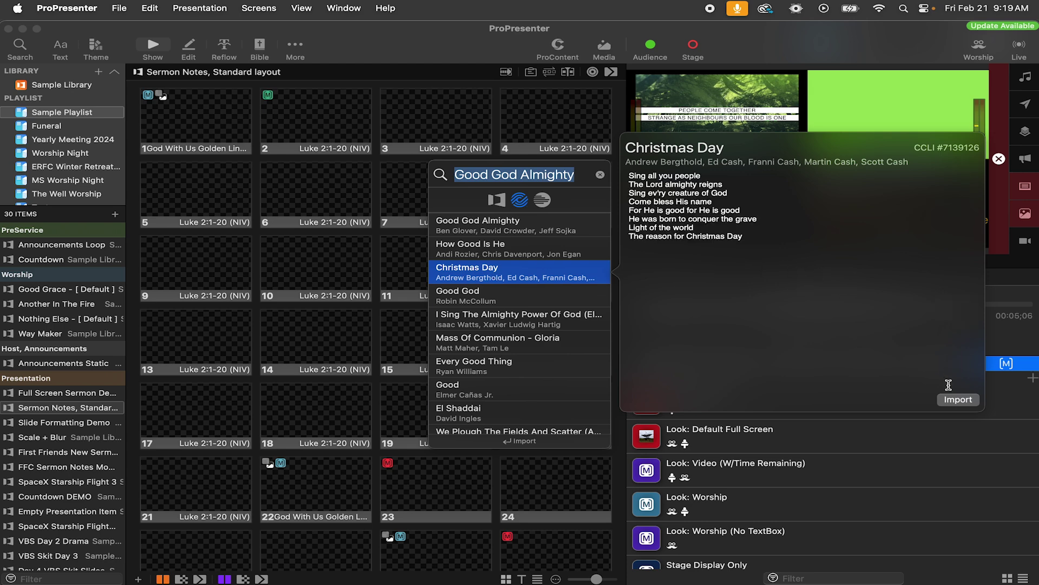
{"action": "left_click", "coordinate": [957, 399]}
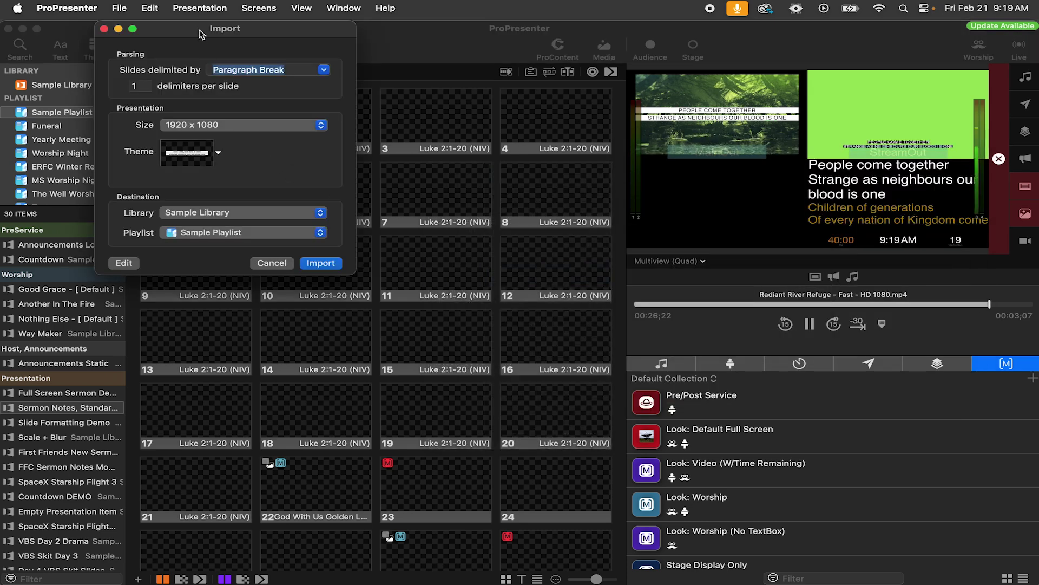
- Apply the Bold theme to the import after trying Light Box
{"action": "left_click_drag", "start_coordinate": [205, 28], "coordinate": [318, 67]}
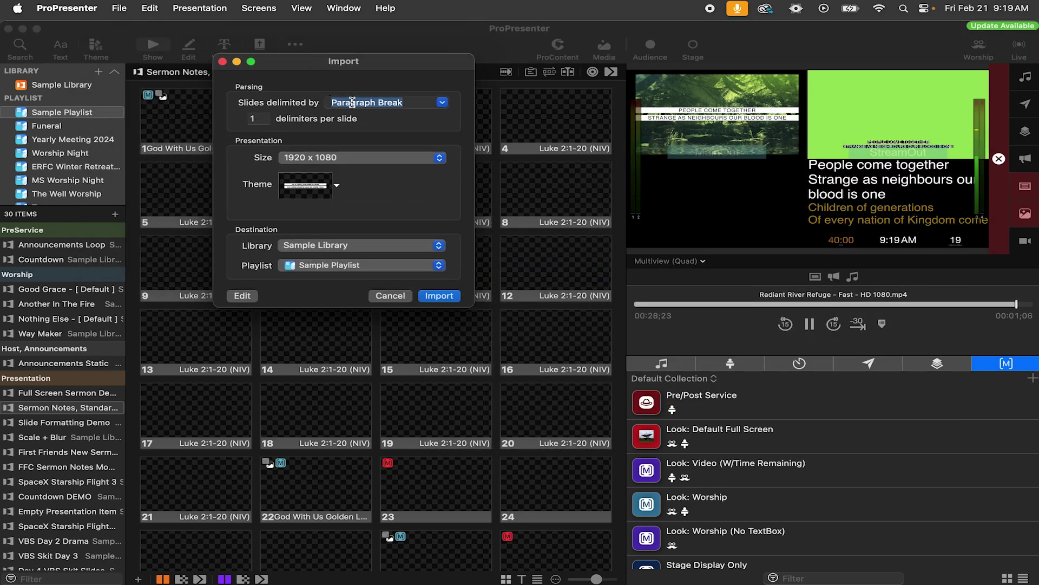
{"action": "left_click", "coordinate": [413, 103]}
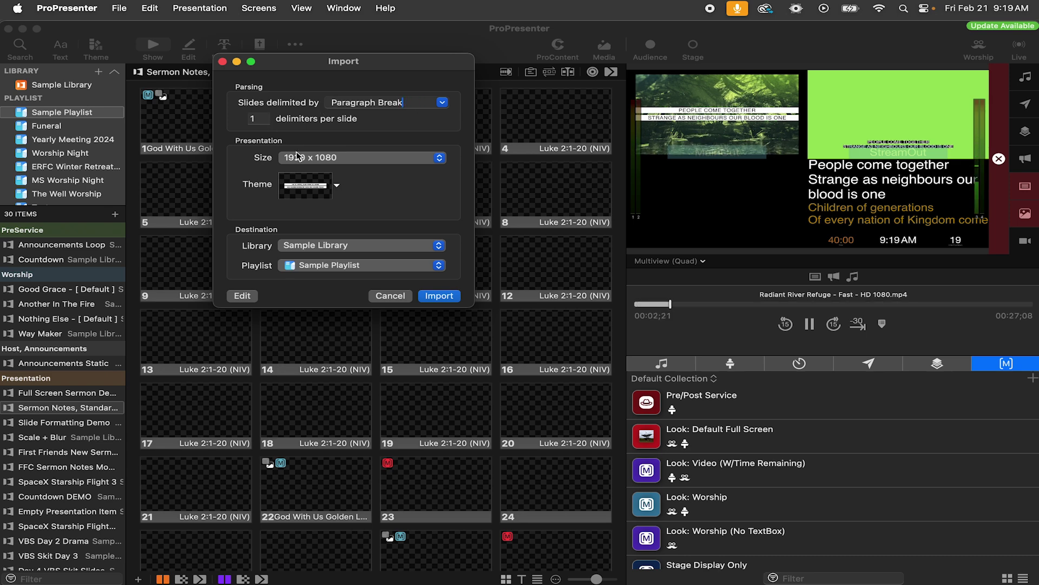
{"action": "left_click", "coordinate": [323, 189]}
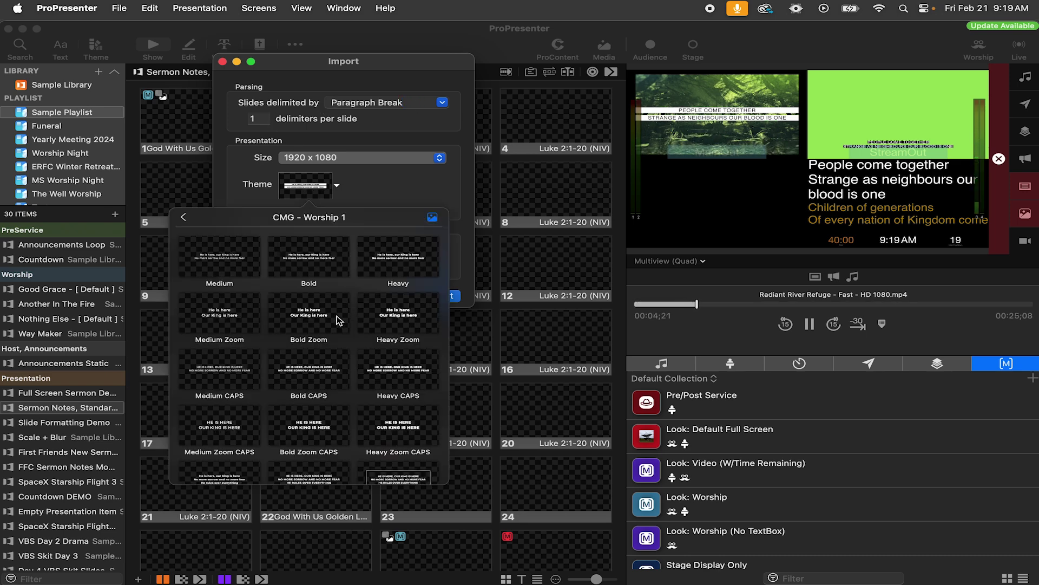
{"action": "scroll", "coordinate": [338, 320], "scroll_direction": "down", "scroll_amount": 5}
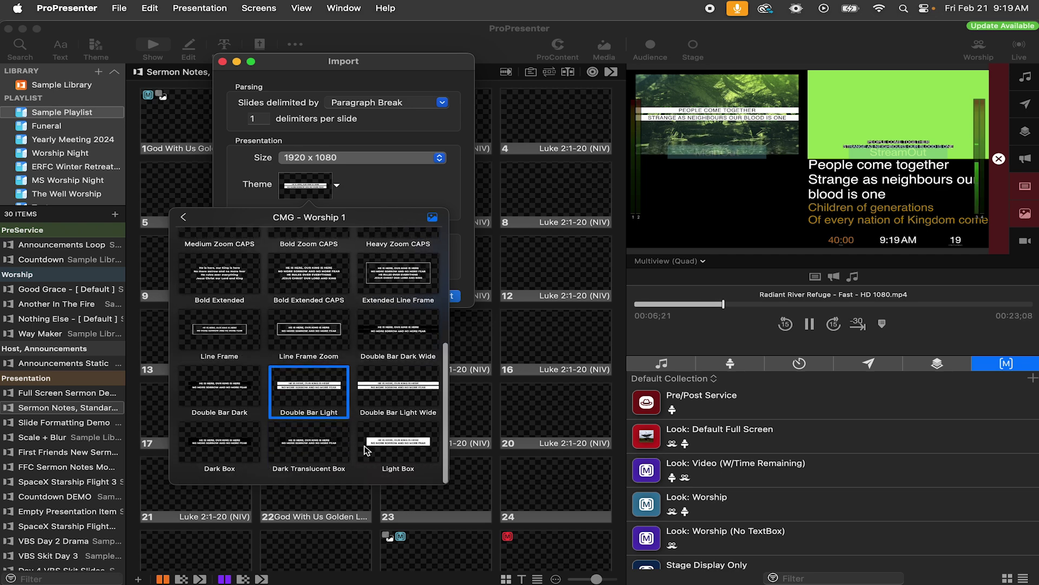
{"action": "left_click", "coordinate": [387, 445]}
{"action": "left_click", "coordinate": [286, 173]}
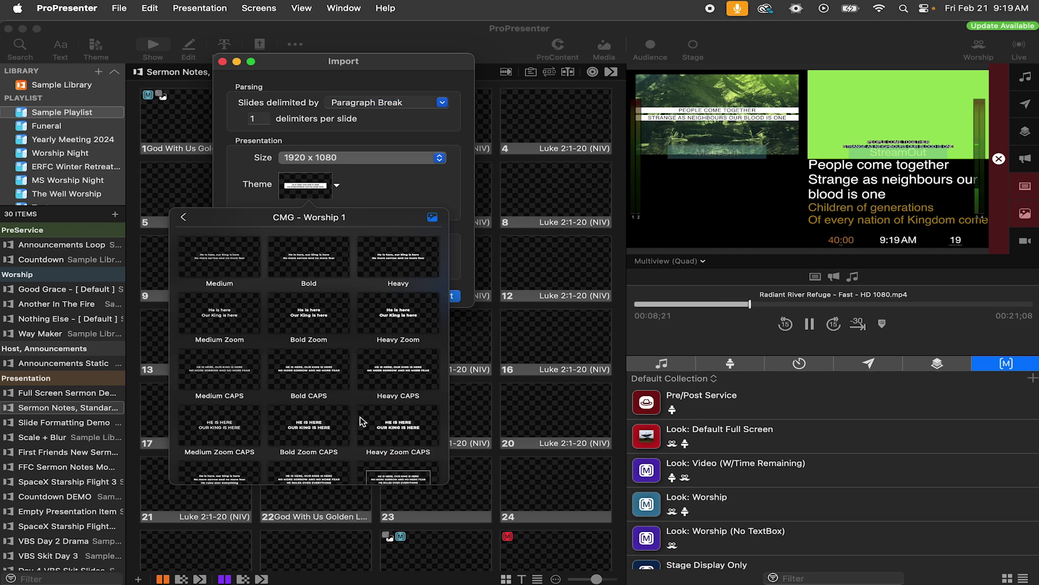
{"action": "scroll", "coordinate": [340, 437], "scroll_direction": "down", "scroll_amount": 3}
{"action": "scroll", "coordinate": [312, 265], "scroll_direction": "up", "scroll_amount": 10}
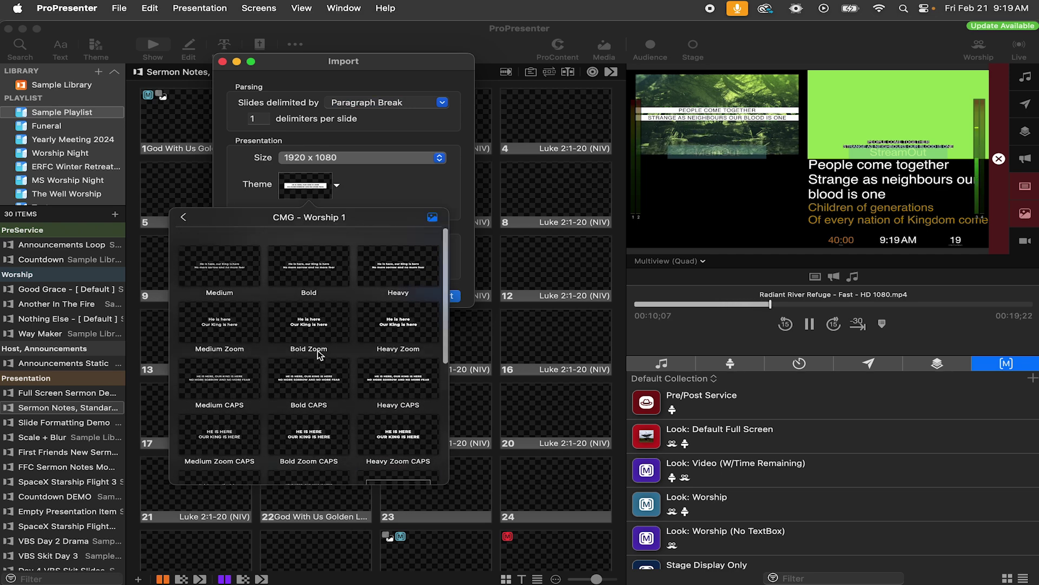
{"action": "left_click", "coordinate": [312, 260]}
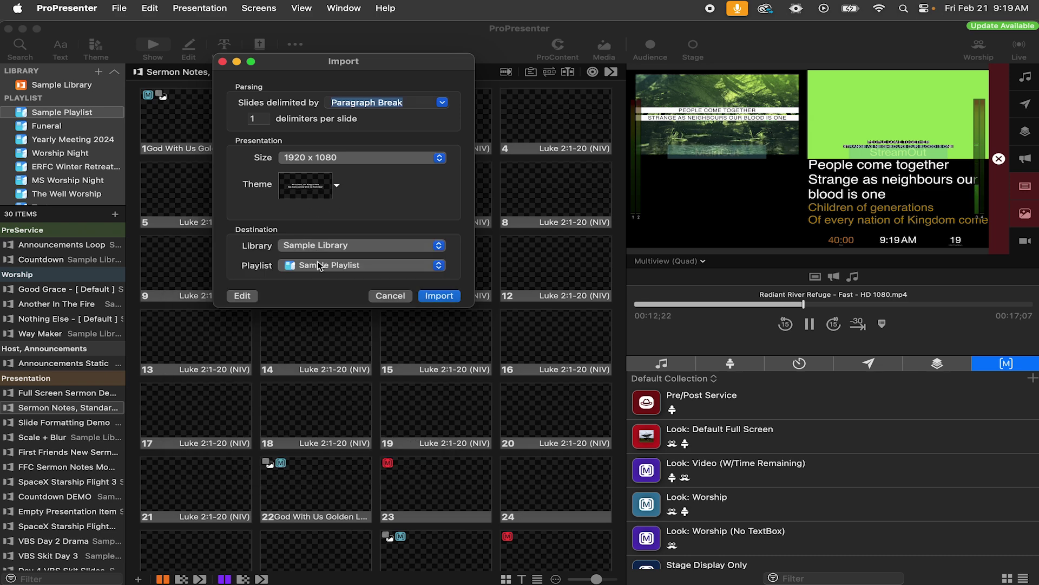
- Set the import destination to Sample Library and Sample Playlist
{"action": "left_click", "coordinate": [290, 249]}
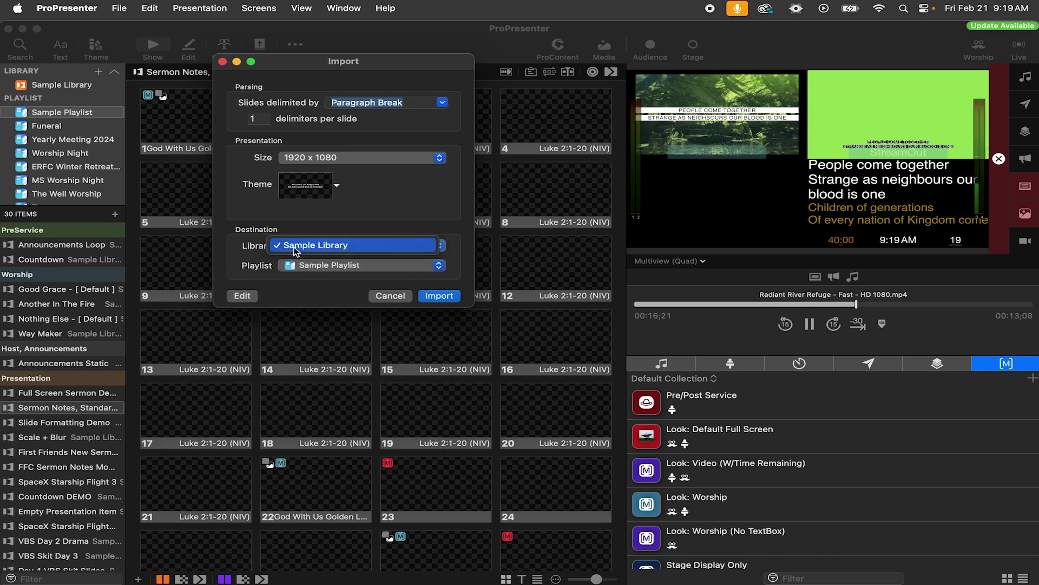
{"action": "left_click", "coordinate": [342, 249]}
{"action": "left_click", "coordinate": [332, 248]}
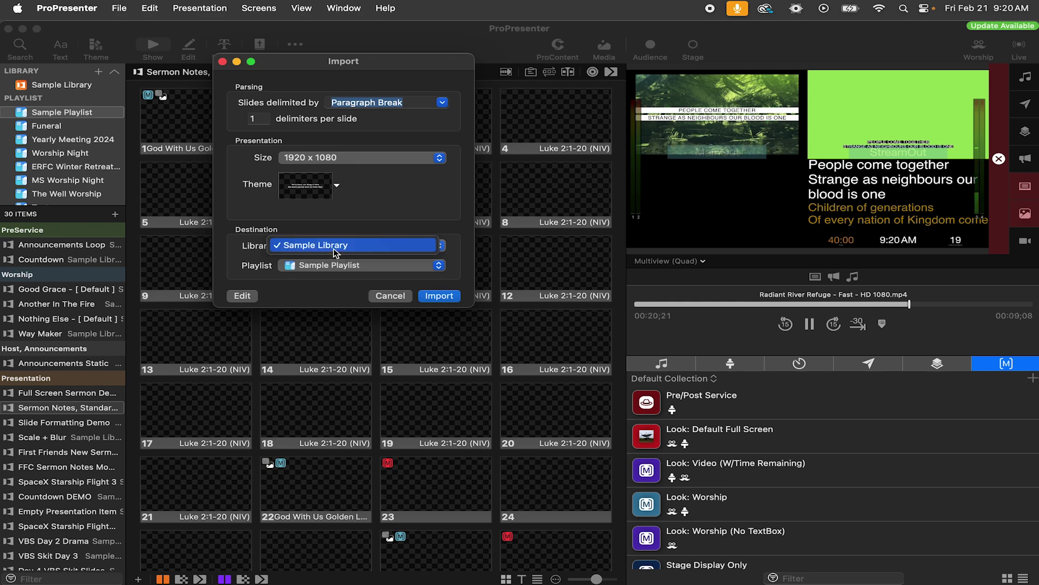
{"action": "left_click", "coordinate": [334, 248]}
{"action": "left_click", "coordinate": [315, 265]}
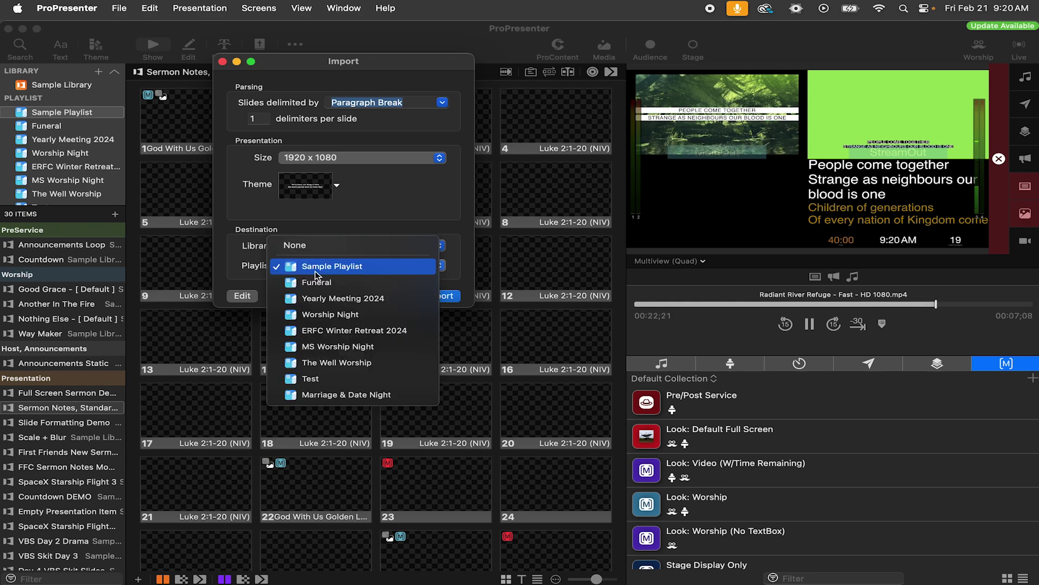
{"action": "left_click", "coordinate": [316, 242]}
{"action": "left_click", "coordinate": [323, 273]}
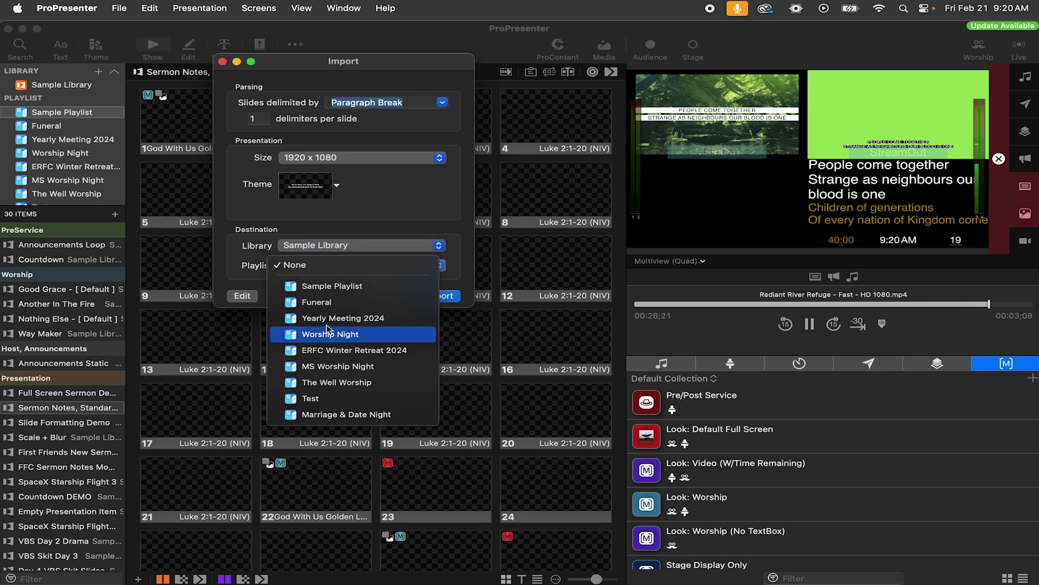
{"action": "left_click", "coordinate": [330, 286]}
- Open the song's lyrics in the Reflow Editor and enlarge the import window
{"action": "left_click", "coordinate": [244, 295]}
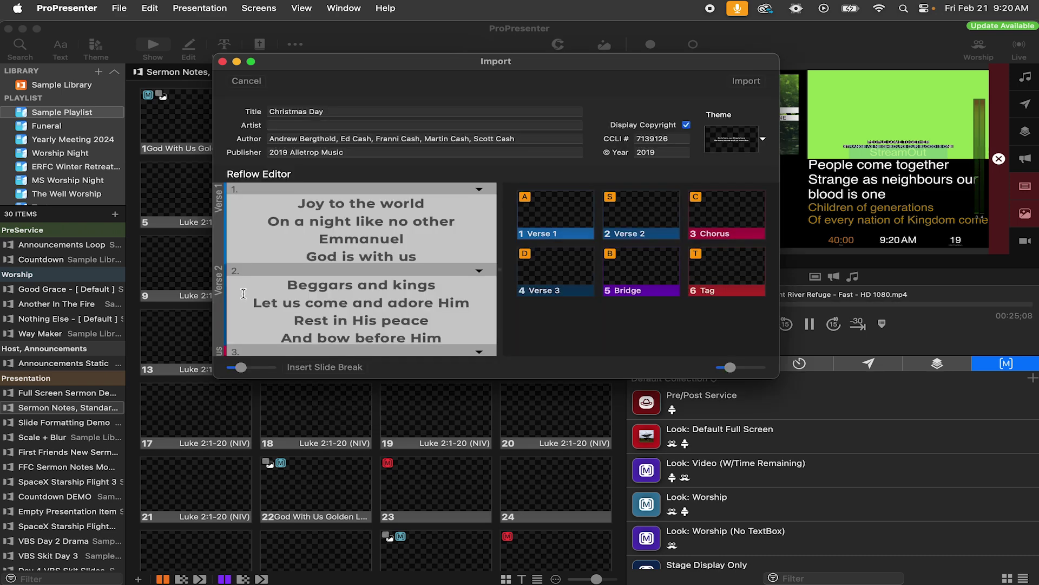
{"action": "left_click_drag", "start_coordinate": [774, 377], "coordinate": [821, 583]}
{"action": "left_click_drag", "start_coordinate": [287, 54], "coordinate": [287, 3]}
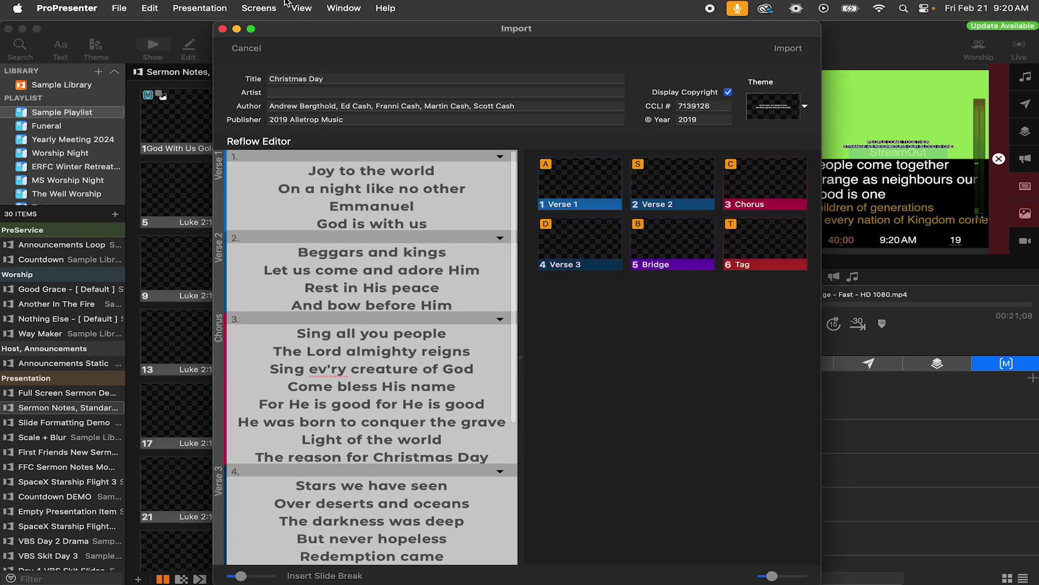
{"action": "left_click_drag", "start_coordinate": [302, 45], "coordinate": [275, 29]}
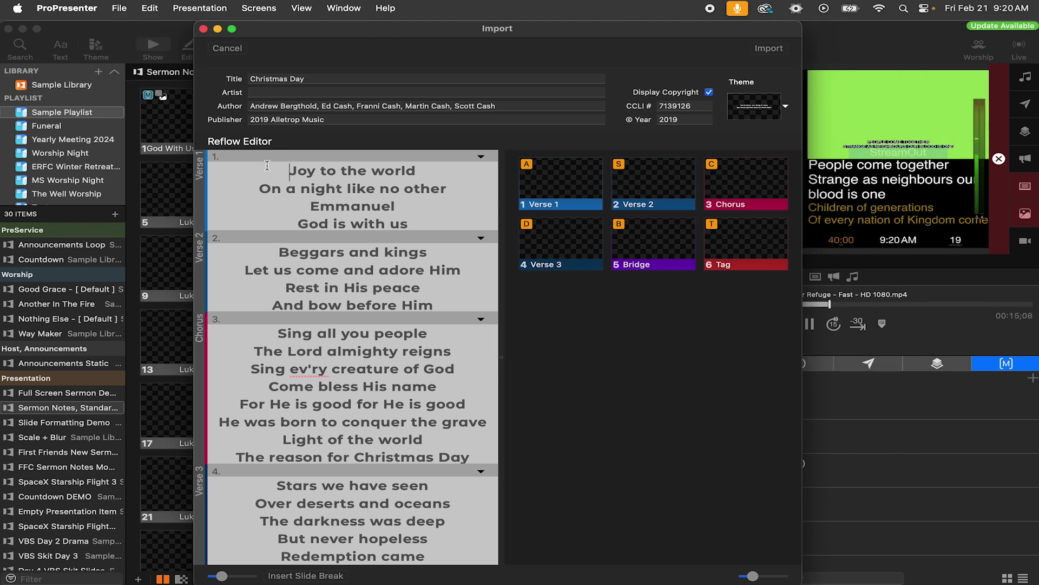
- Add an empty first slide and split Verse 1, Verse 2 and the Chorus into shorter slides
{"action": "key", "text": "Return"}
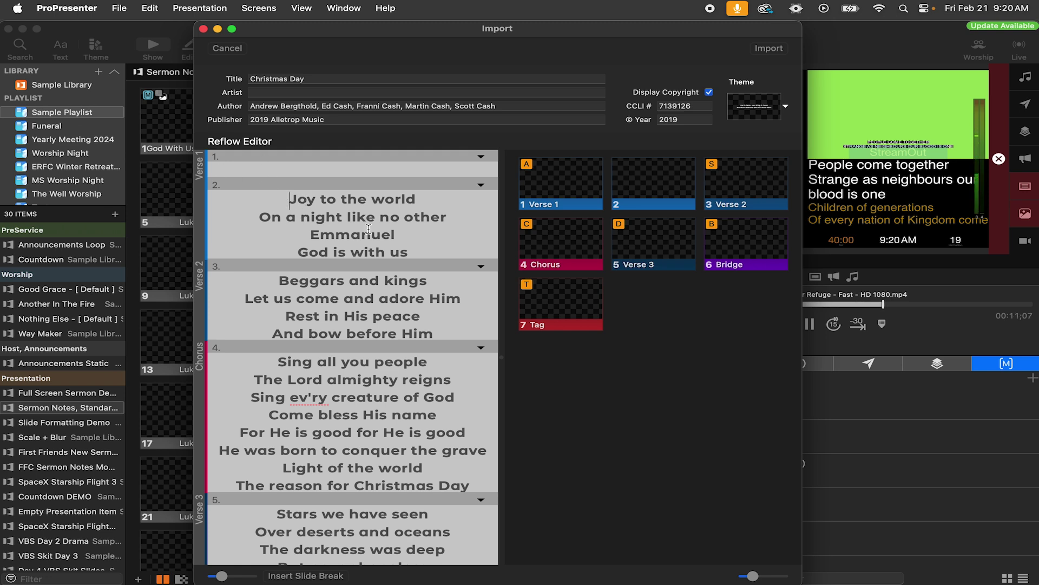
{"action": "left_click", "coordinate": [462, 220]}
{"action": "key", "text": "Return"}
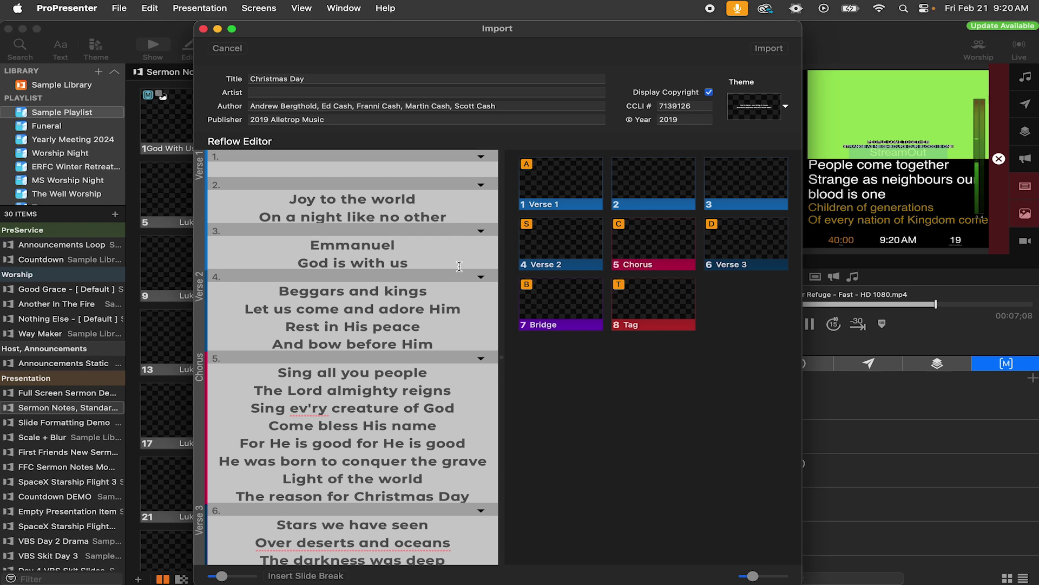
{"action": "key", "text": "Return"}
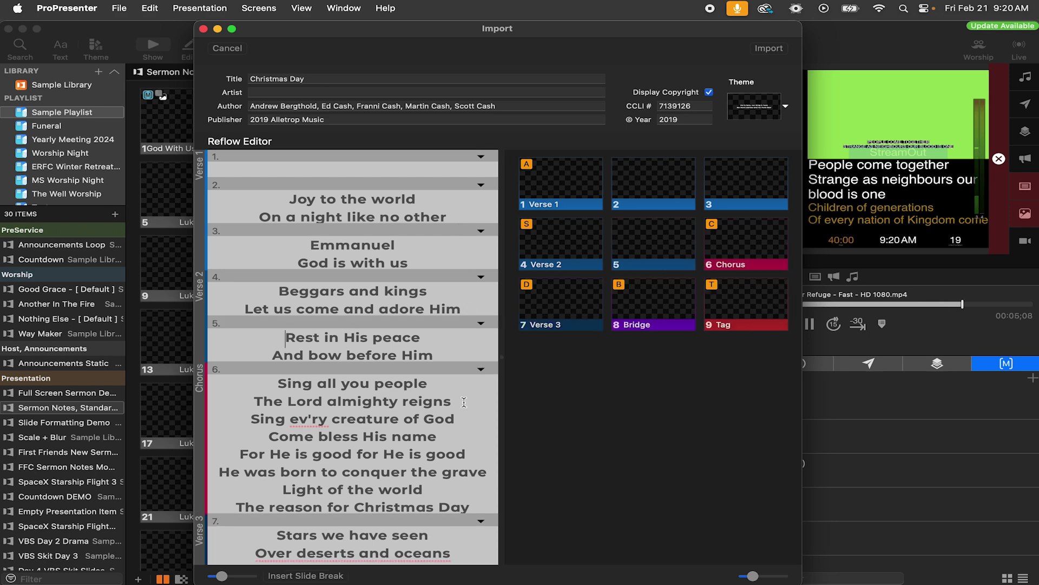
{"action": "left_click", "coordinate": [464, 401]}
{"action": "key", "text": "Return"}
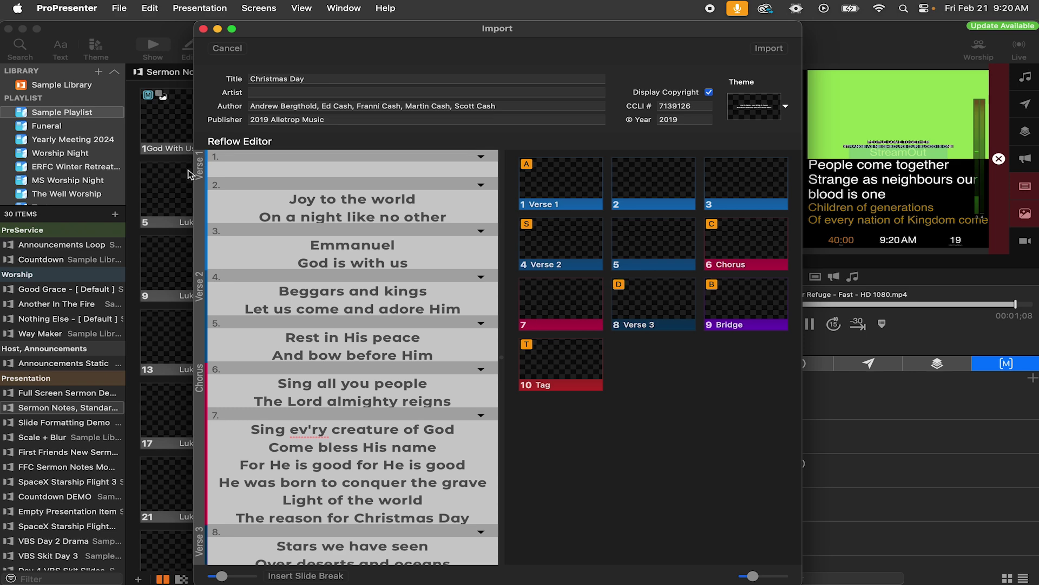
{"action": "left_click", "coordinate": [206, 169]}
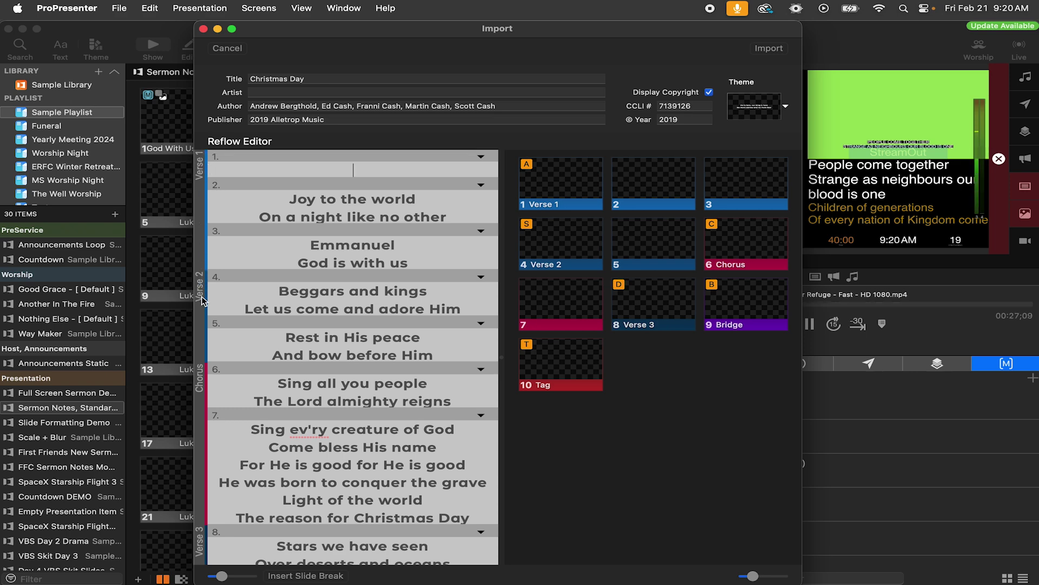
- Group slide 2 as Verse 1 and slide 1 as Intro
{"action": "right_click", "coordinate": [289, 187]}
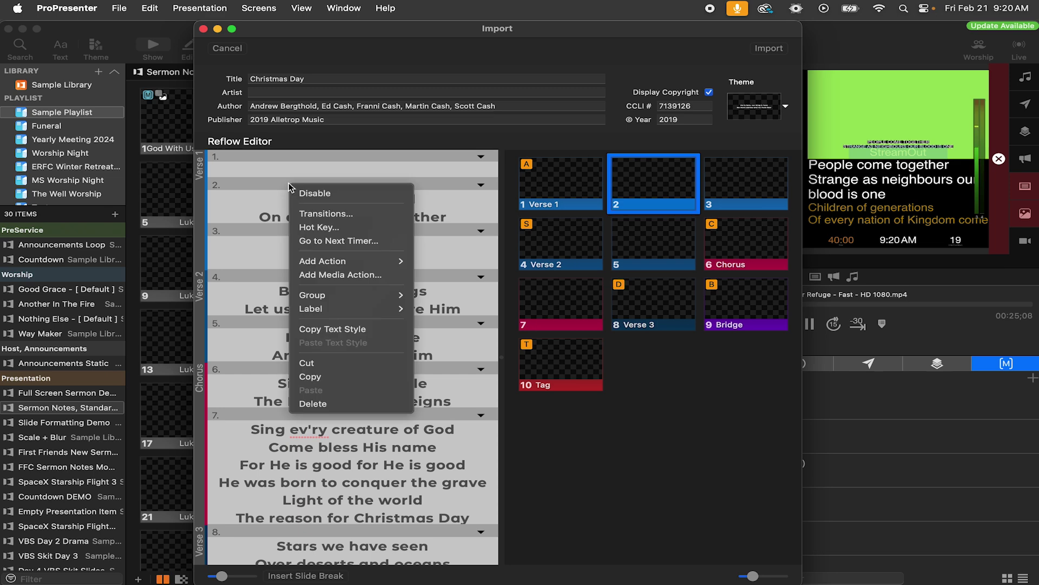
{"action": "mouse_move", "coordinate": [344, 293]}
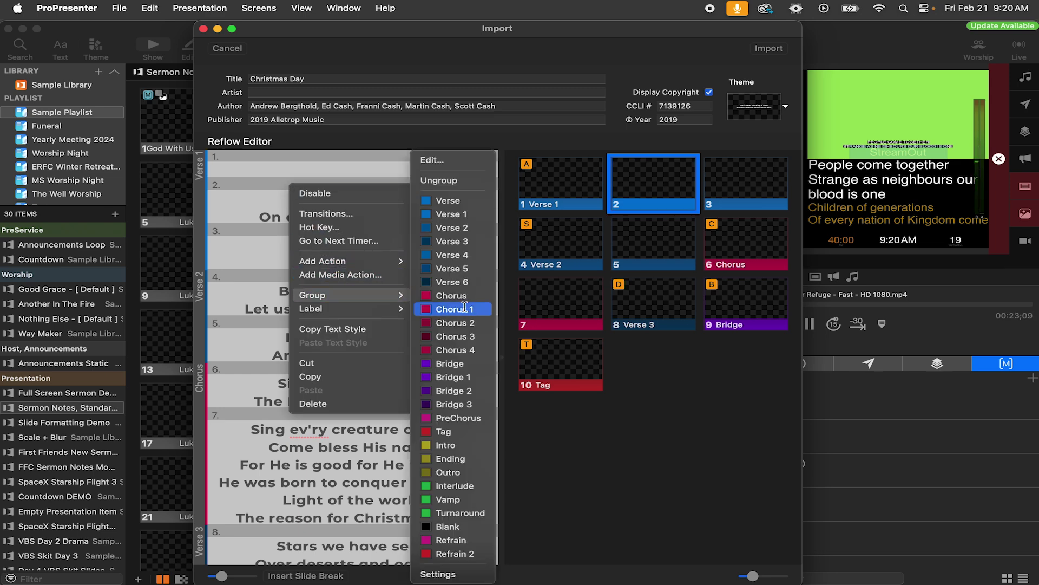
{"action": "left_click", "coordinate": [449, 214]}
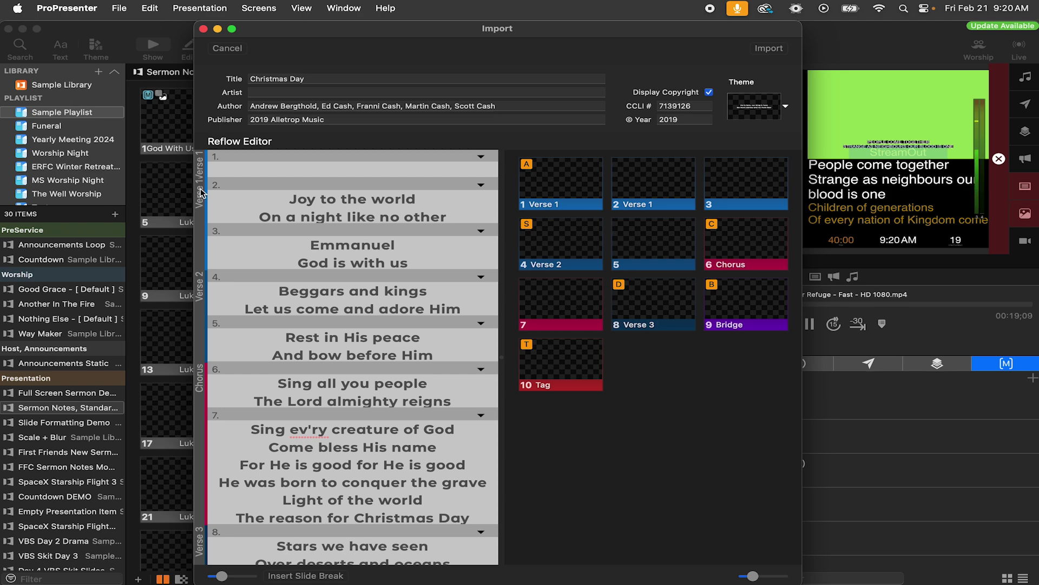
{"action": "right_click", "coordinate": [240, 163]}
{"action": "mouse_move", "coordinate": [297, 276]}
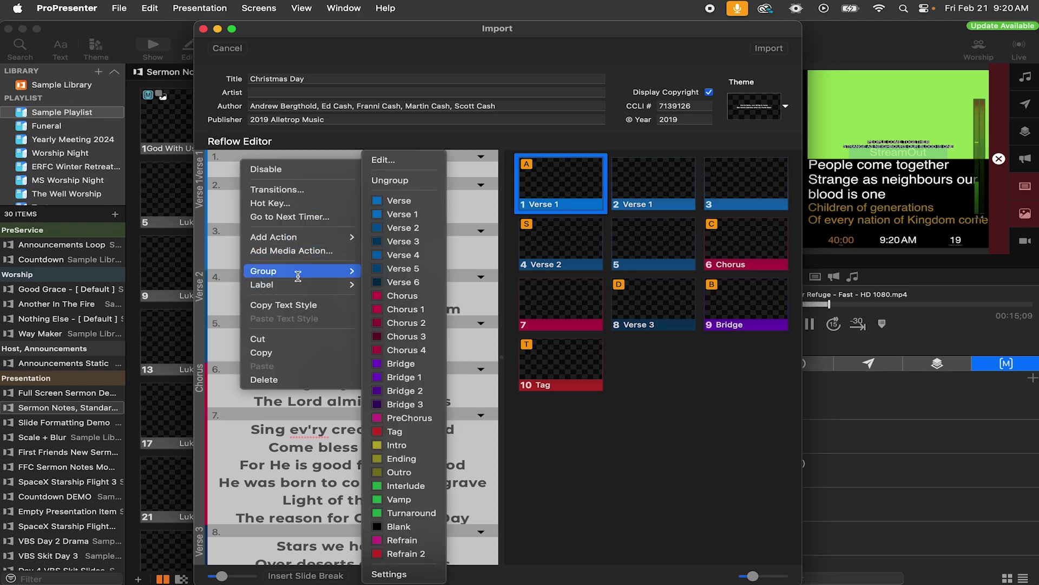
{"action": "left_click", "coordinate": [401, 445]}
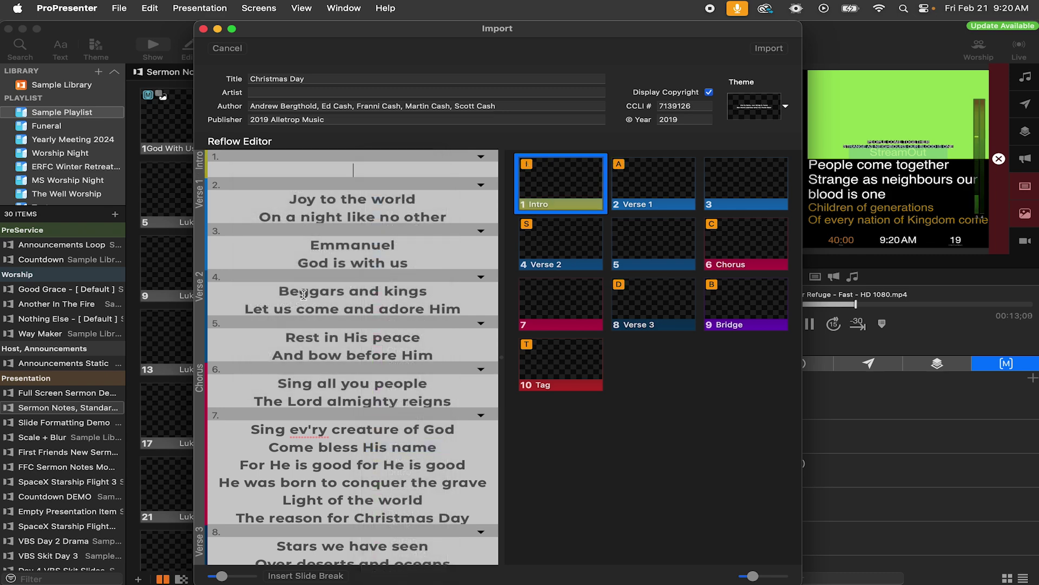
- Add two blank slides after the Tag and group them as Interlude and Outro
{"action": "scroll", "coordinate": [303, 293], "scroll_direction": "down", "scroll_amount": 10}
{"action": "left_click", "coordinate": [486, 563]}
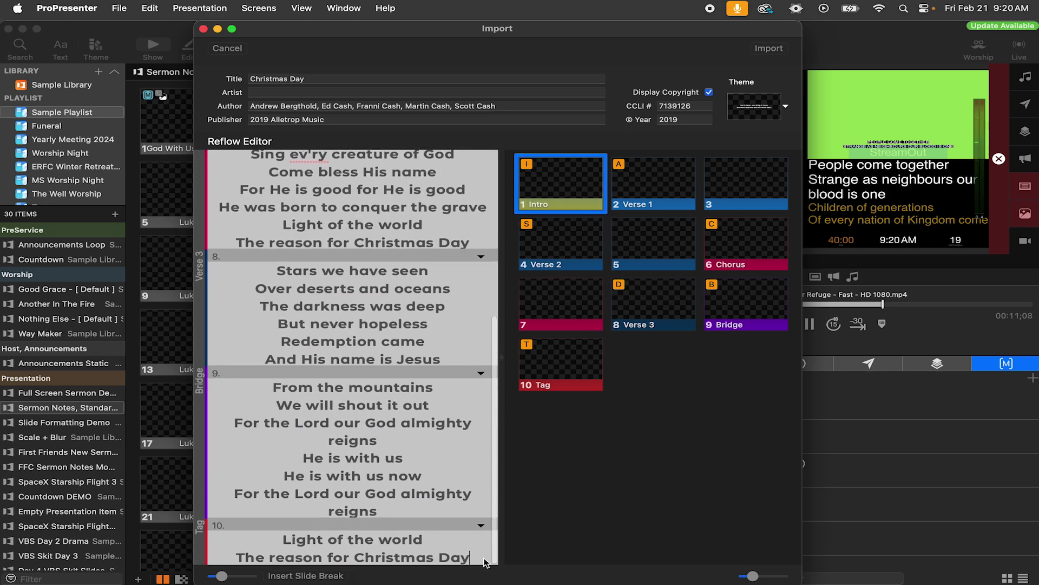
{"action": "left_click", "coordinate": [306, 576]}
{"action": "left_click", "coordinate": [305, 576]}
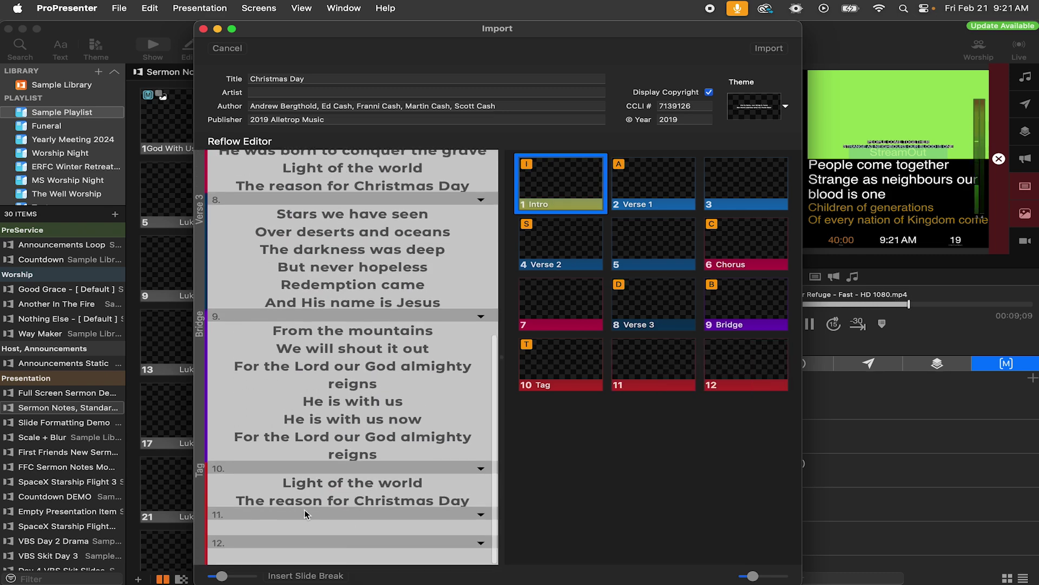
{"action": "right_click", "coordinate": [302, 511]}
{"action": "mouse_move", "coordinate": [347, 466]}
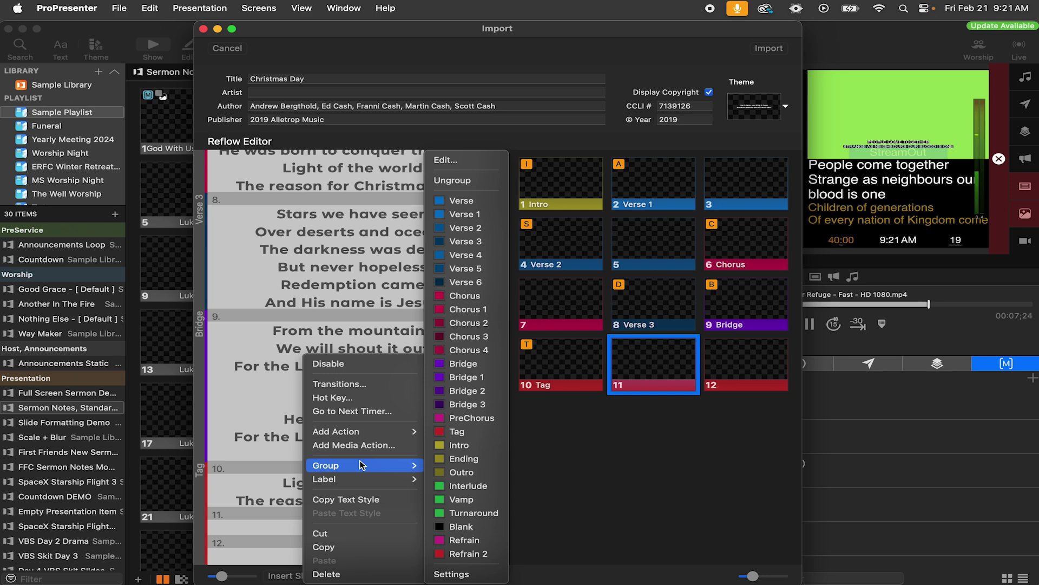
{"action": "left_click", "coordinate": [455, 485]}
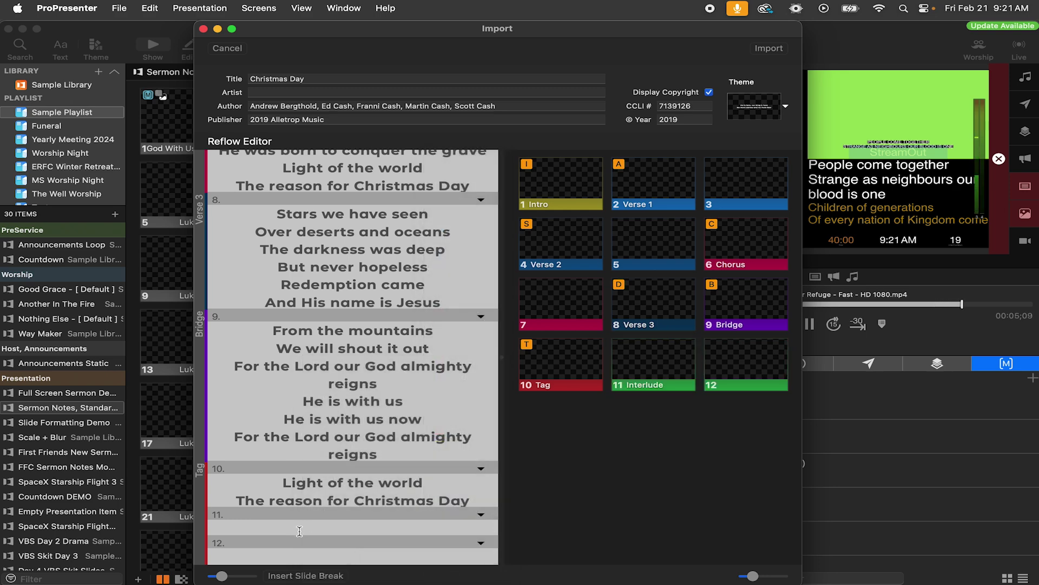
{"action": "right_click", "coordinate": [299, 553]}
{"action": "mouse_move", "coordinate": [352, 466]}
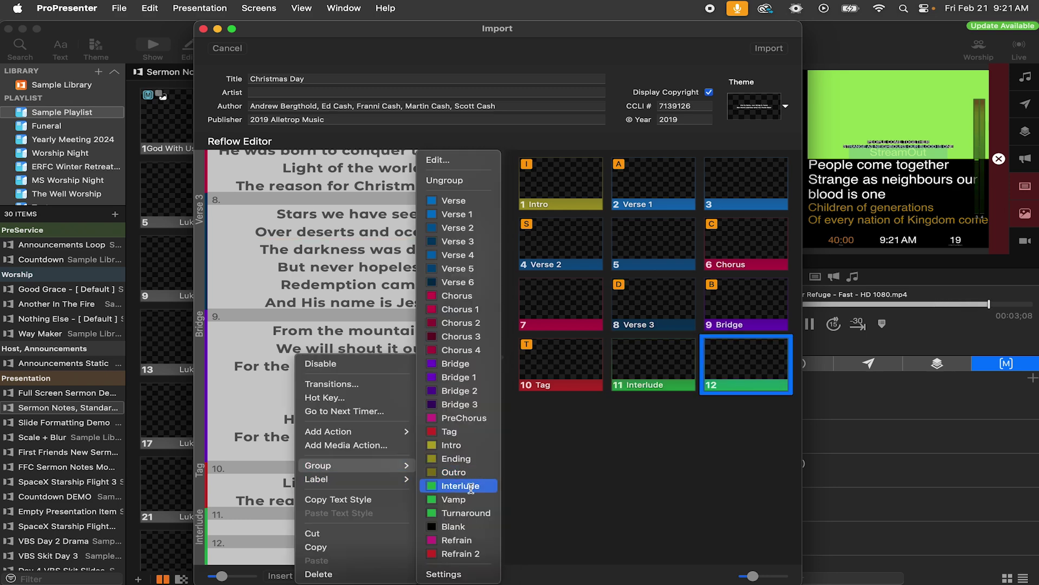
{"action": "left_click", "coordinate": [458, 472]}
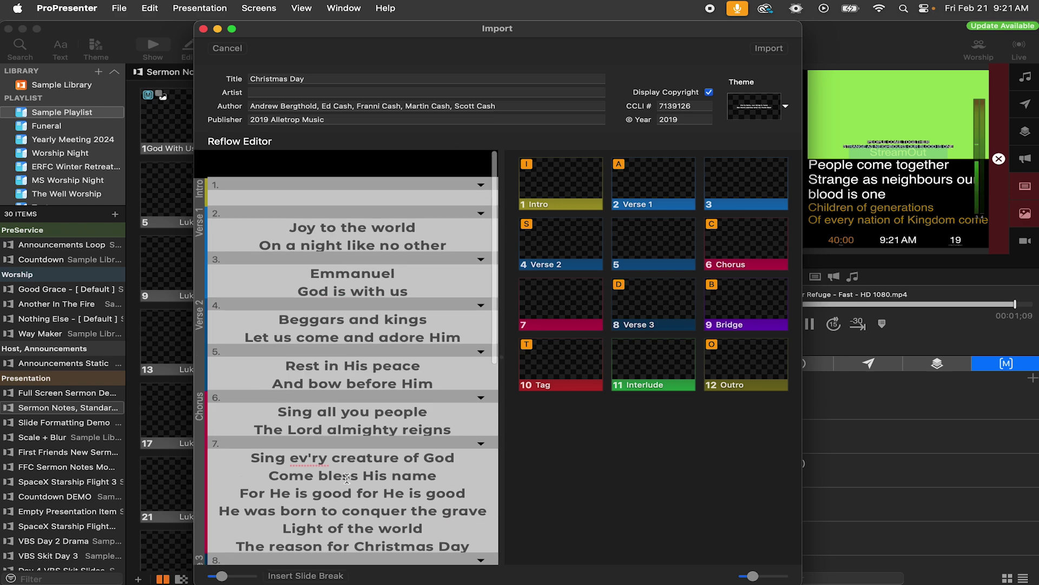
{"action": "left_click", "coordinate": [443, 447]}
- Break slides after 'Come bless His name', 'He was born to conquer the grave' and 'Over deserts and oceans'
{"action": "key", "text": "Return"}
{"action": "key", "text": "Return"}
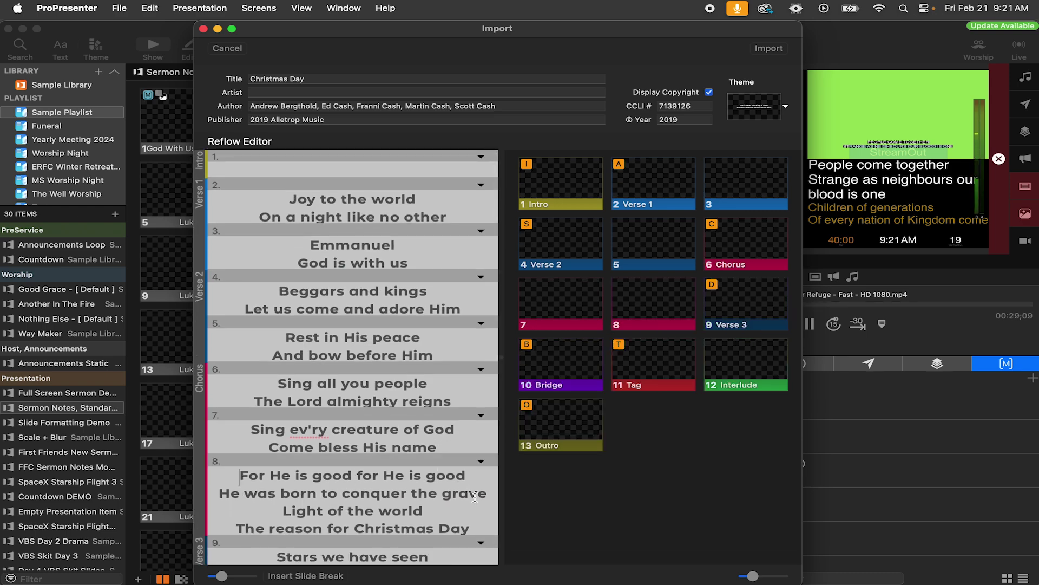
{"action": "left_click", "coordinate": [492, 494]}
{"action": "key", "text": "Return"}
{"action": "key", "text": "Return"}
{"action": "scroll", "coordinate": [460, 490], "scroll_direction": "down", "scroll_amount": 3}
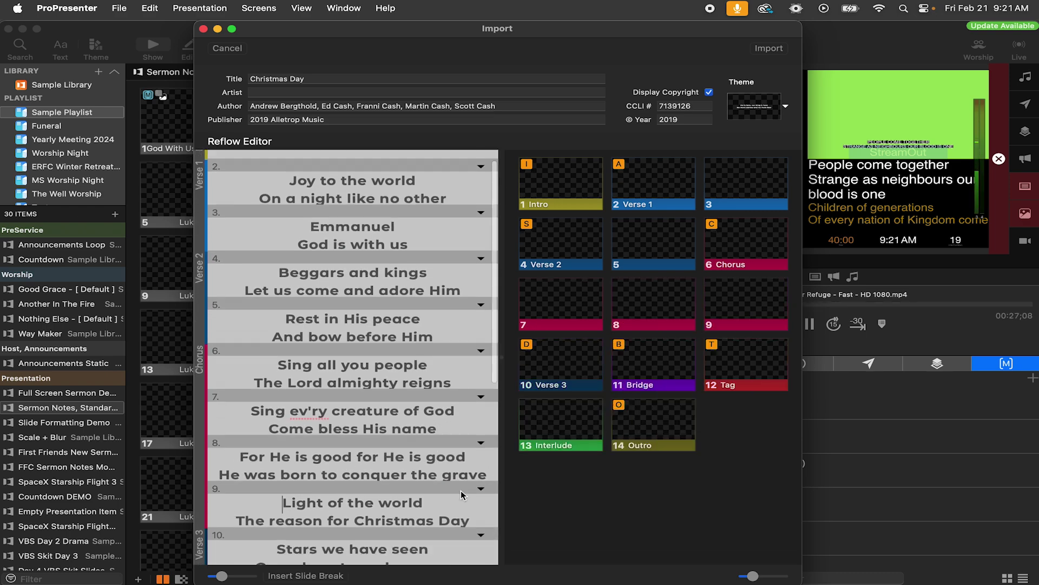
{"action": "key", "text": "Return"}
{"action": "key", "text": "Return"}
{"action": "scroll", "coordinate": [462, 490], "scroll_direction": "down", "scroll_amount": 3}
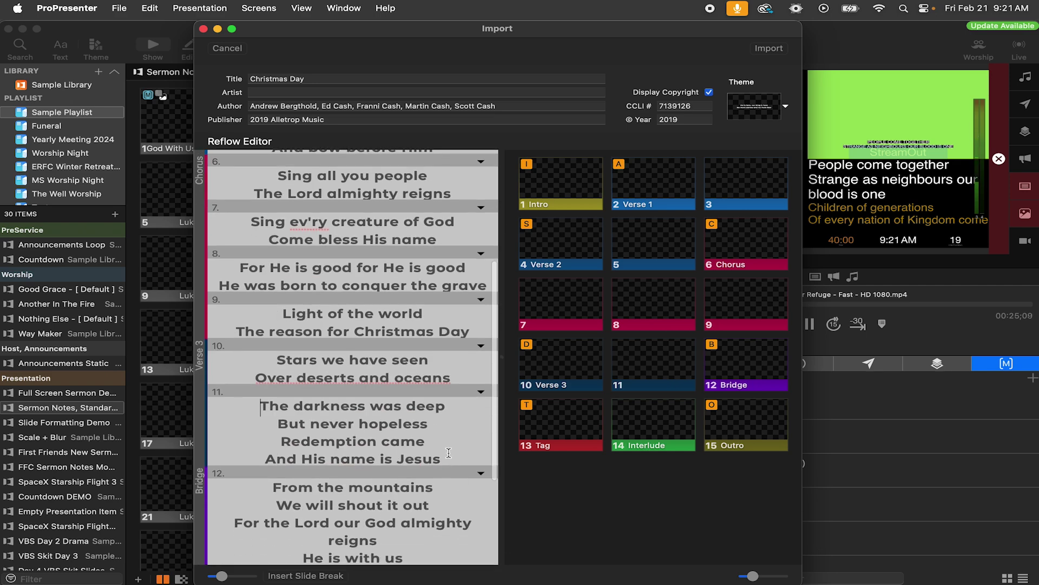
- Break after 'But never hopeless' and split the Bridge at 'We will shout it out' and 'He is with us'
{"action": "left_click", "coordinate": [442, 426]}
{"action": "key", "text": "Return"}
{"action": "key", "text": "Return"}
{"action": "scroll", "coordinate": [443, 427], "scroll_direction": "down", "scroll_amount": 3}
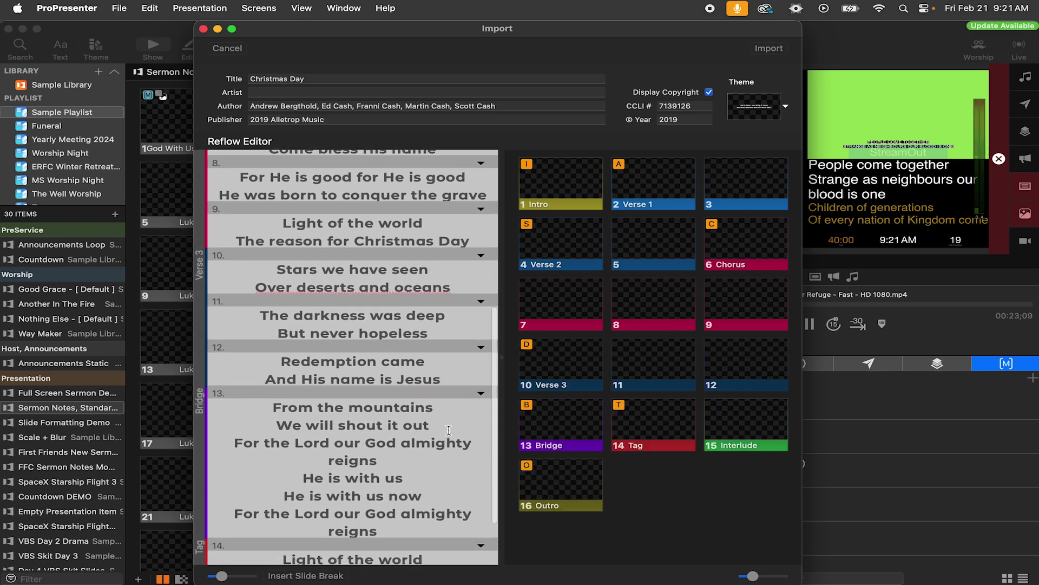
{"action": "key", "text": "Return"}
{"action": "key", "text": "Return"}
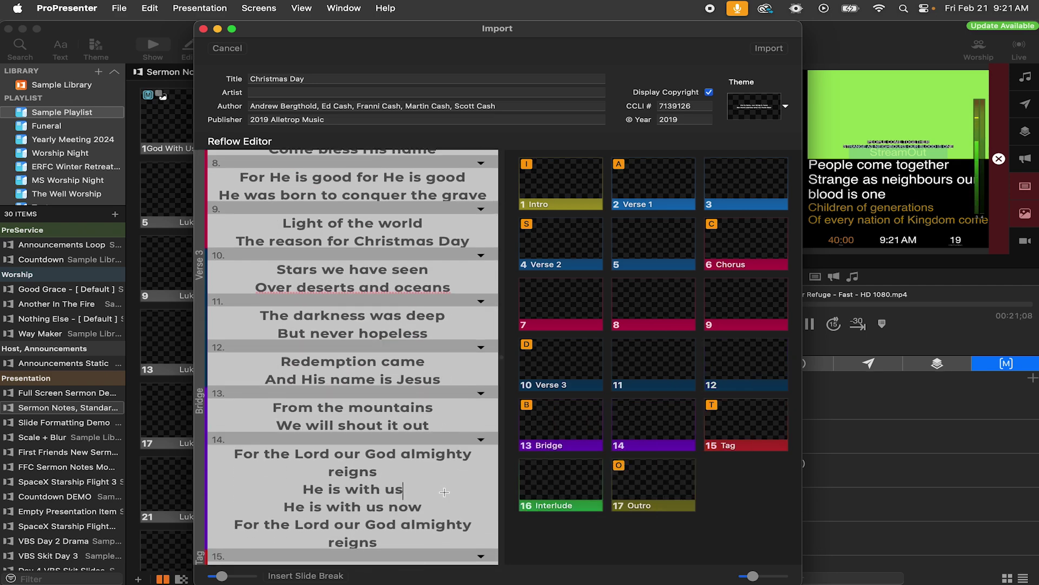
{"action": "key", "text": "Return"}
{"action": "key", "text": "Return"}
{"action": "scroll", "coordinate": [444, 492], "scroll_direction": "down", "scroll_amount": 3}
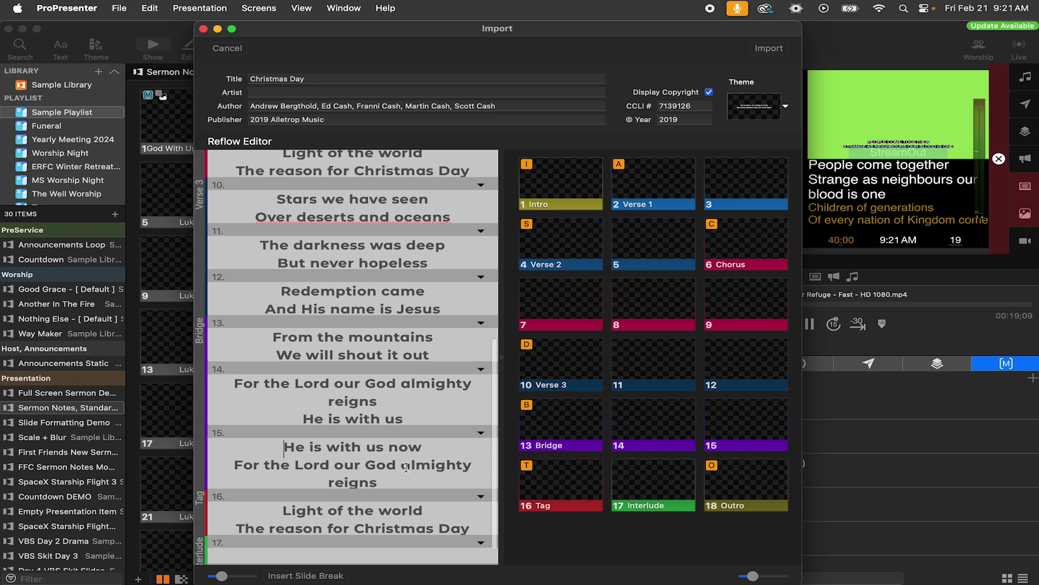
{"action": "scroll", "coordinate": [406, 467], "scroll_direction": "up", "scroll_amount": 15}
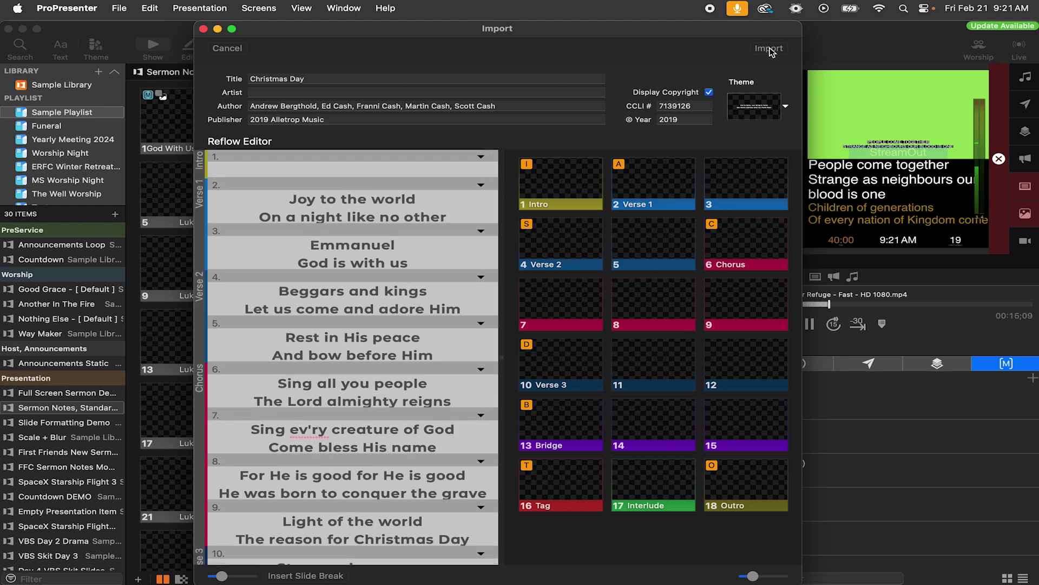
{"action": "left_click", "coordinate": [758, 113]}
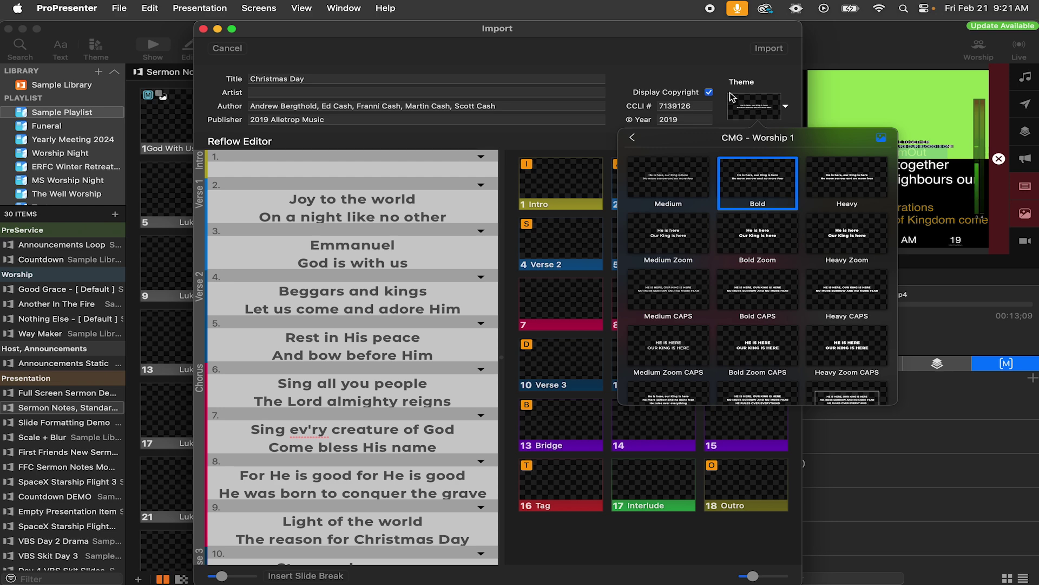
{"action": "left_click", "coordinate": [730, 98]}
- Finish importing Christmas Day, then advance from its Intro to 'Joy to the world' live
{"action": "left_click", "coordinate": [769, 48]}
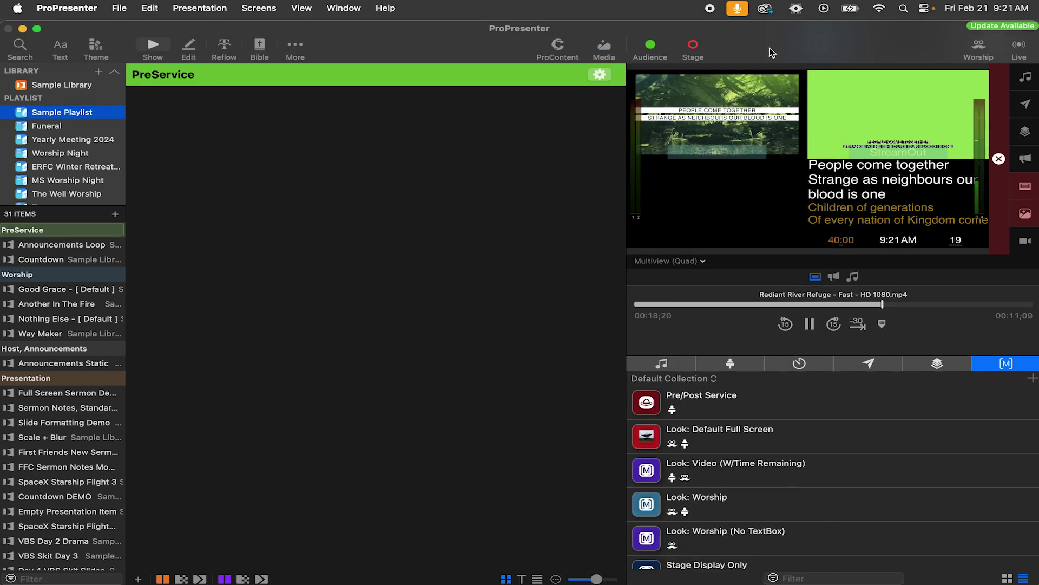
{"action": "scroll", "coordinate": [47, 407], "scroll_direction": "up", "scroll_amount": 1}
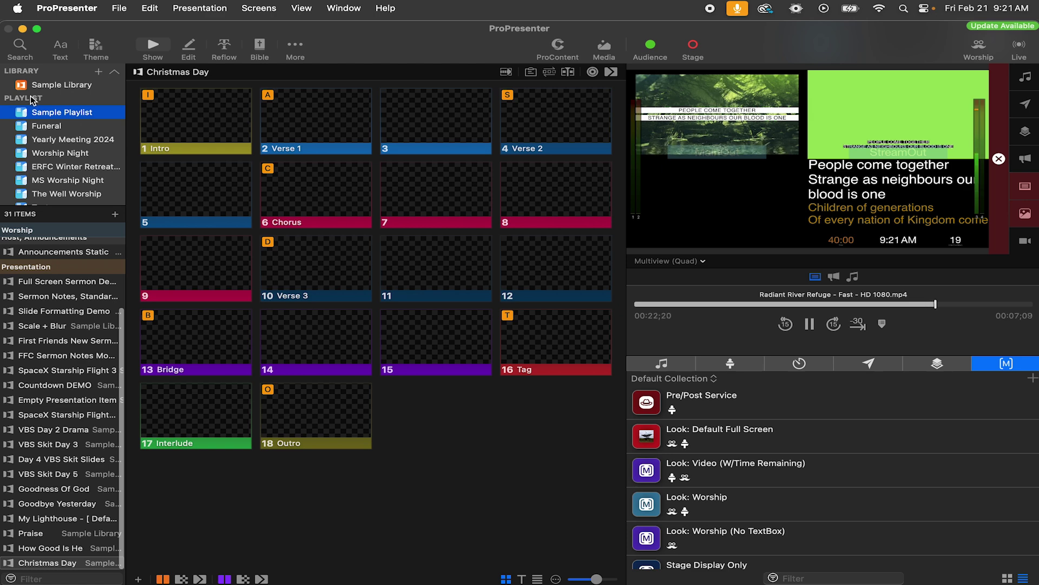
{"action": "left_click", "coordinate": [351, 126]}
{"action": "left_click", "coordinate": [222, 114]}
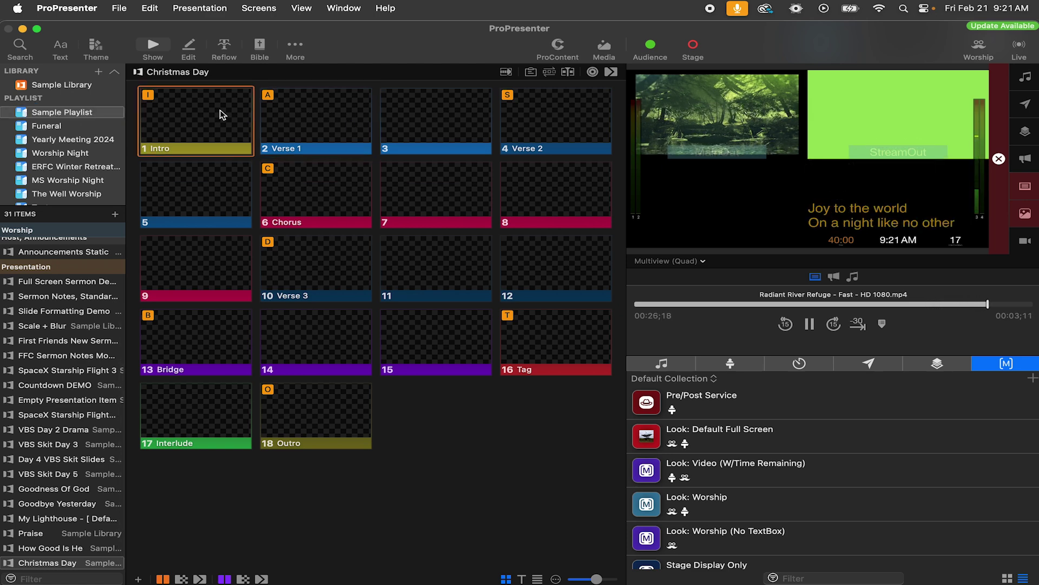
{"action": "key", "text": "Right"}
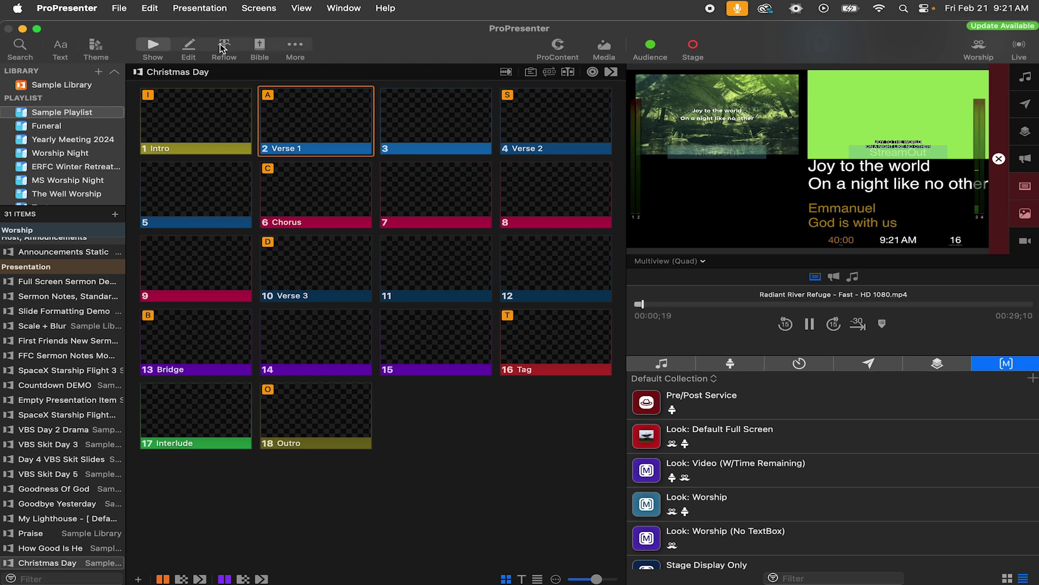
- Apply the CMG - Worship 1 Double Bar Light theme, then put slide 3 and the Chorus live
{"action": "left_click", "coordinate": [96, 46]}
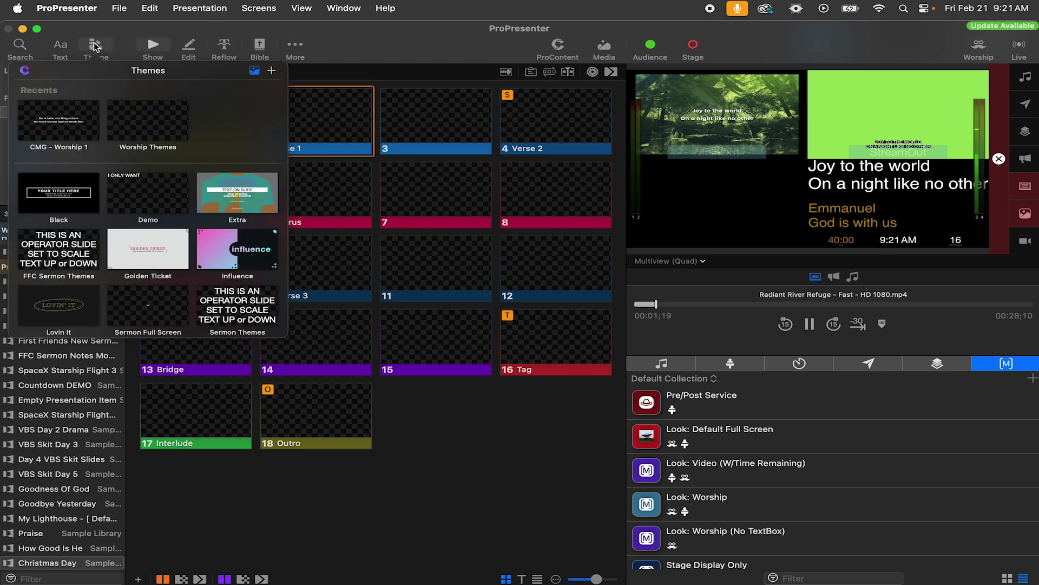
{"action": "left_click", "coordinate": [54, 121]}
{"action": "scroll", "coordinate": [162, 217], "scroll_direction": "down", "scroll_amount": 5}
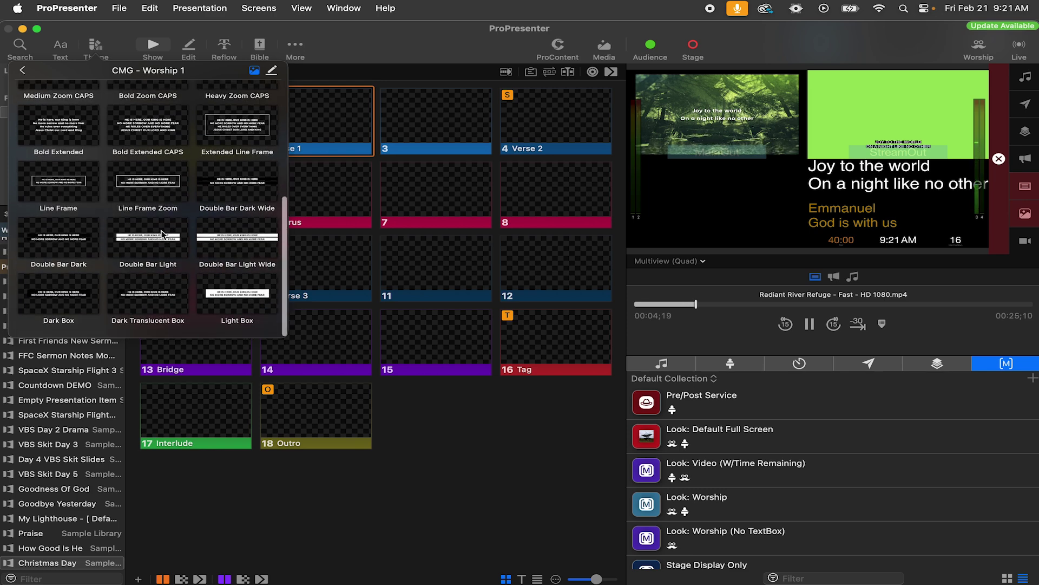
{"action": "left_click", "coordinate": [162, 234]}
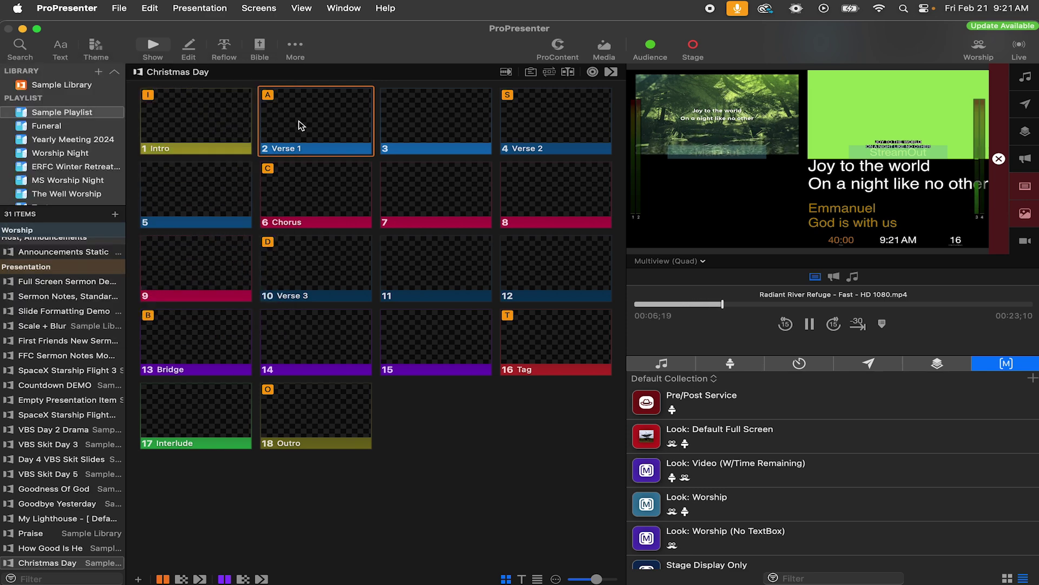
{"action": "left_click", "coordinate": [432, 126]}
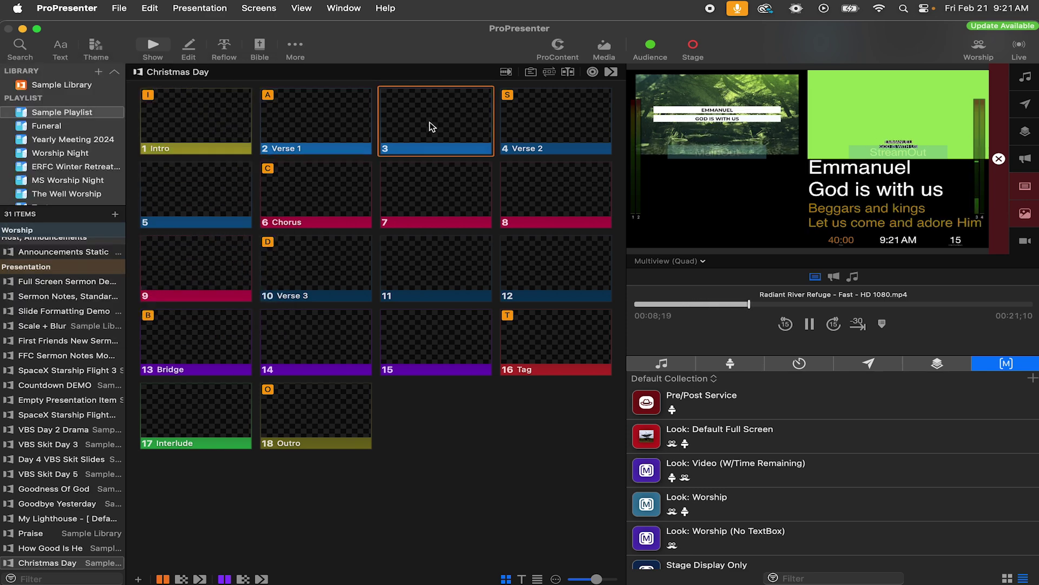
{"action": "key", "text": "Right"}
{"action": "key", "text": "Right"}
{"action": "key", "text": "Right"}
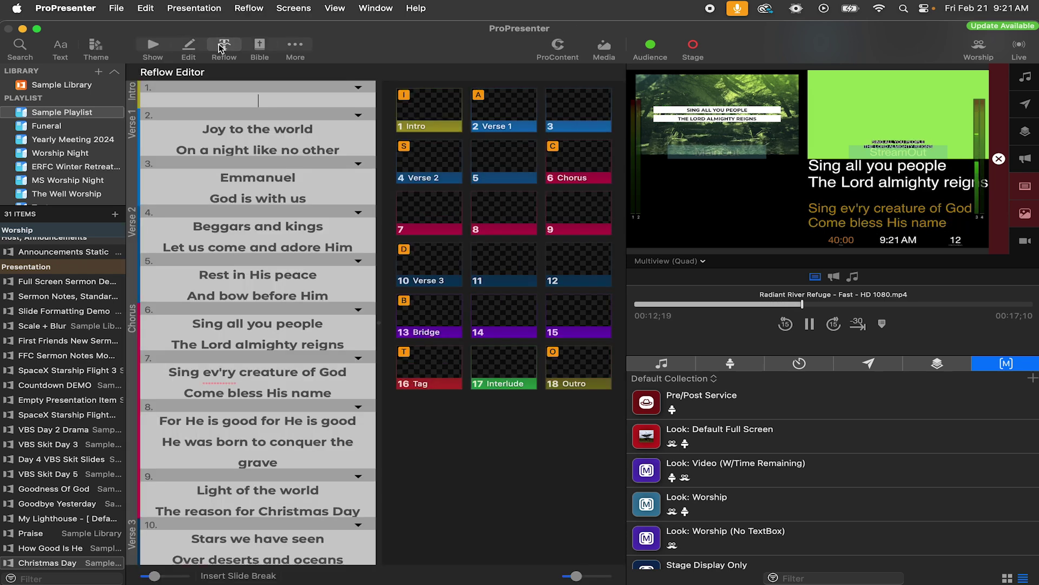
- Review Christmas Day's lyric slide breaks in the Reflow editor, then return to the slide grid
{"action": "left_click", "coordinate": [224, 48]}
{"action": "scroll", "coordinate": [294, 196], "scroll_direction": "down", "scroll_amount": 10}
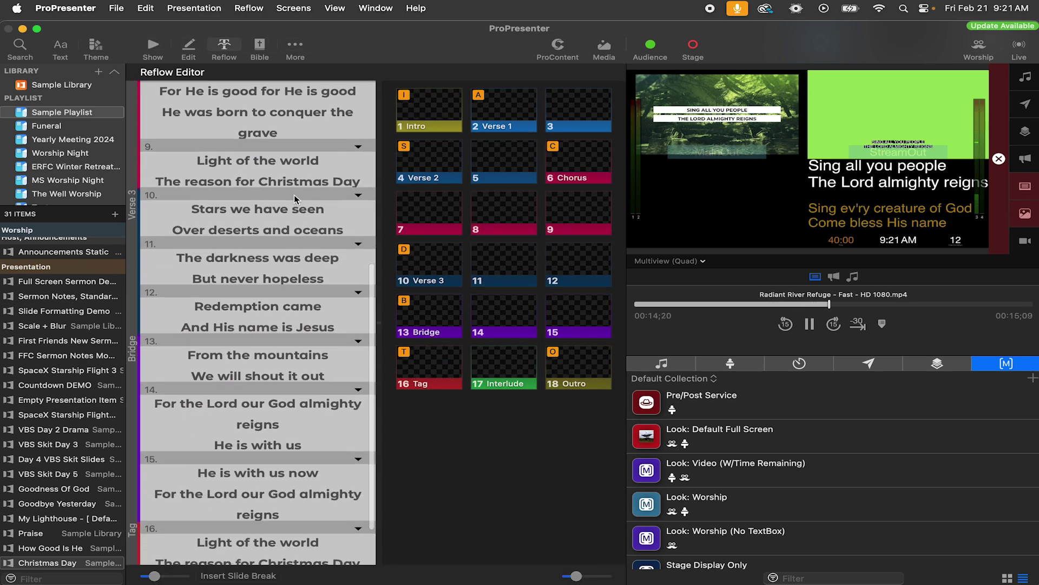
{"action": "scroll", "coordinate": [295, 195], "scroll_direction": "up", "scroll_amount": 10}
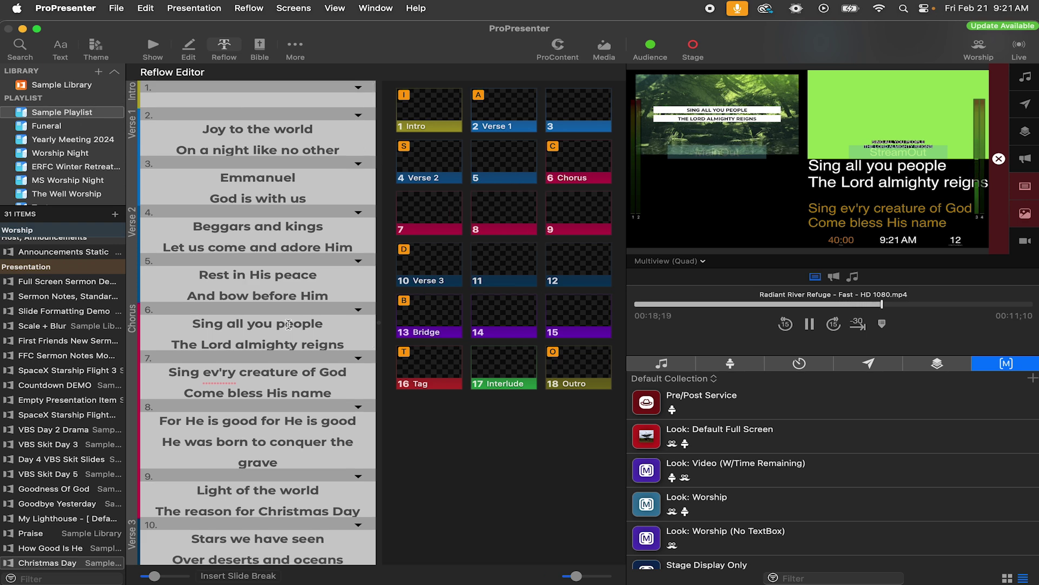
{"action": "scroll", "coordinate": [288, 323], "scroll_direction": "down", "scroll_amount": 4}
{"action": "scroll", "coordinate": [288, 324], "scroll_direction": "down", "scroll_amount": 2}
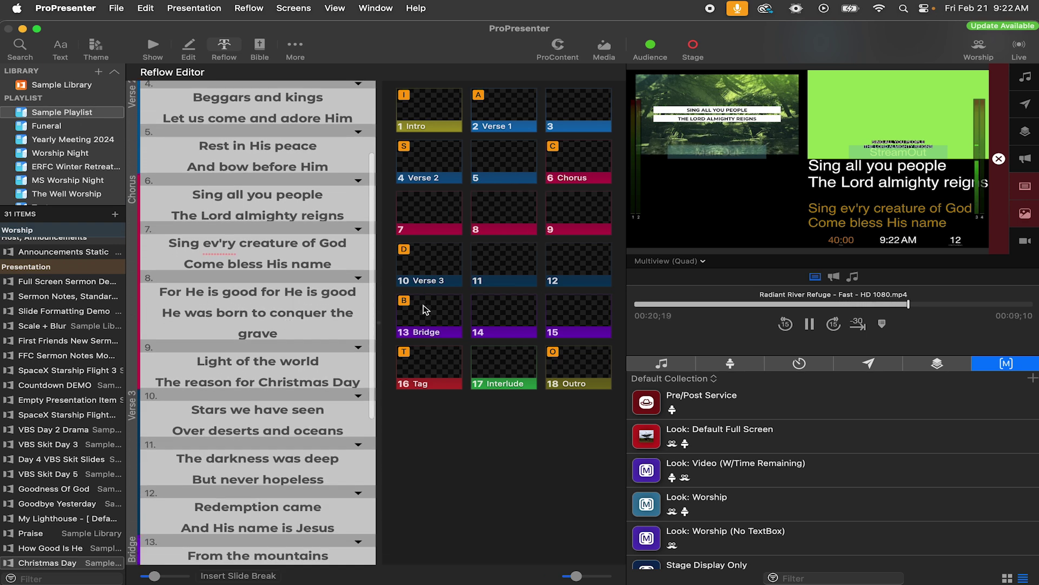
{"action": "left_click", "coordinate": [155, 46]}
- Send slide 8 live, advance through the following slides, and jump to slide 15
{"action": "left_click", "coordinate": [557, 203]}
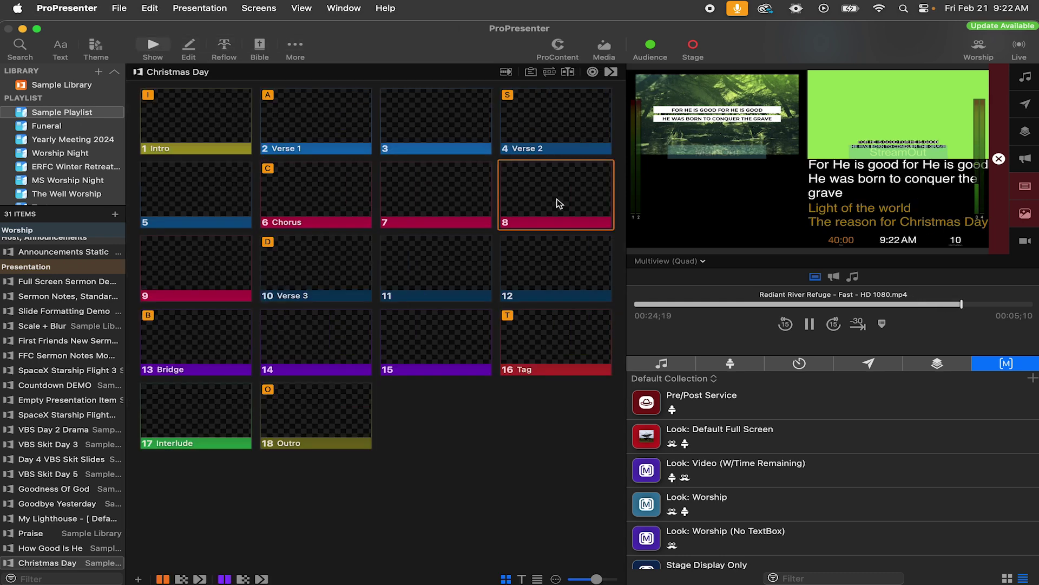
{"action": "key", "text": "Right"}
{"action": "key", "text": "Right"}
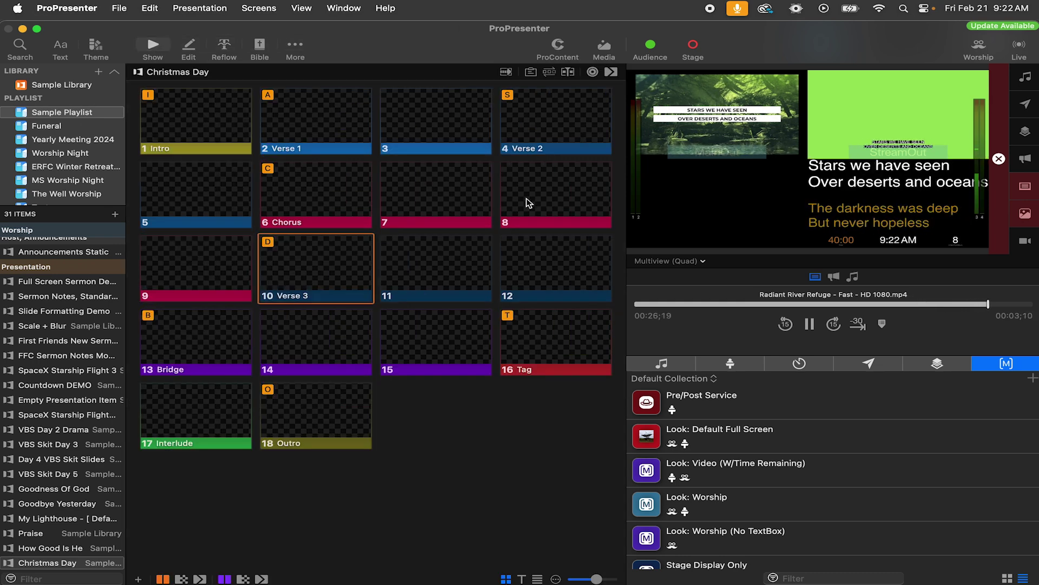
{"action": "key", "text": "Right"}
{"action": "key", "text": "Right"}
{"action": "key", "text": "Right"}
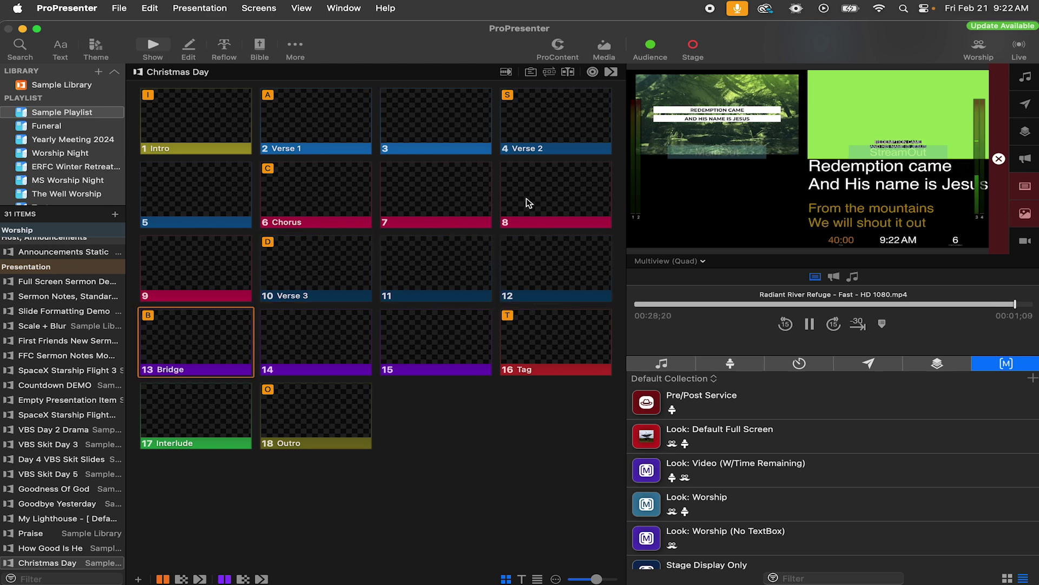
{"action": "key", "text": "Right"}
{"action": "key", "text": "Right"}
{"action": "key", "text": "Right"}
{"action": "key", "text": "Right"}
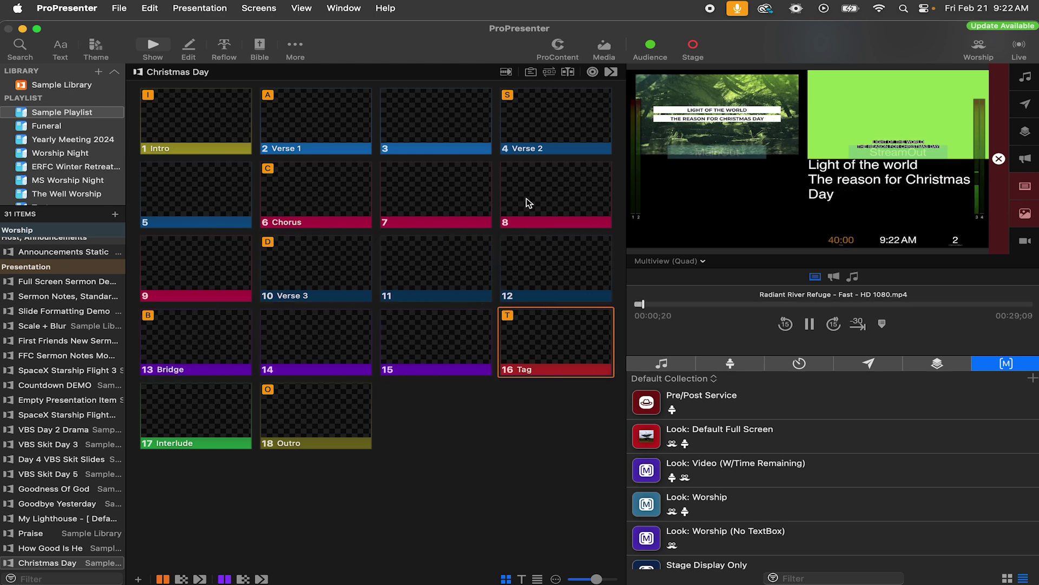
{"action": "key", "text": "Right"}
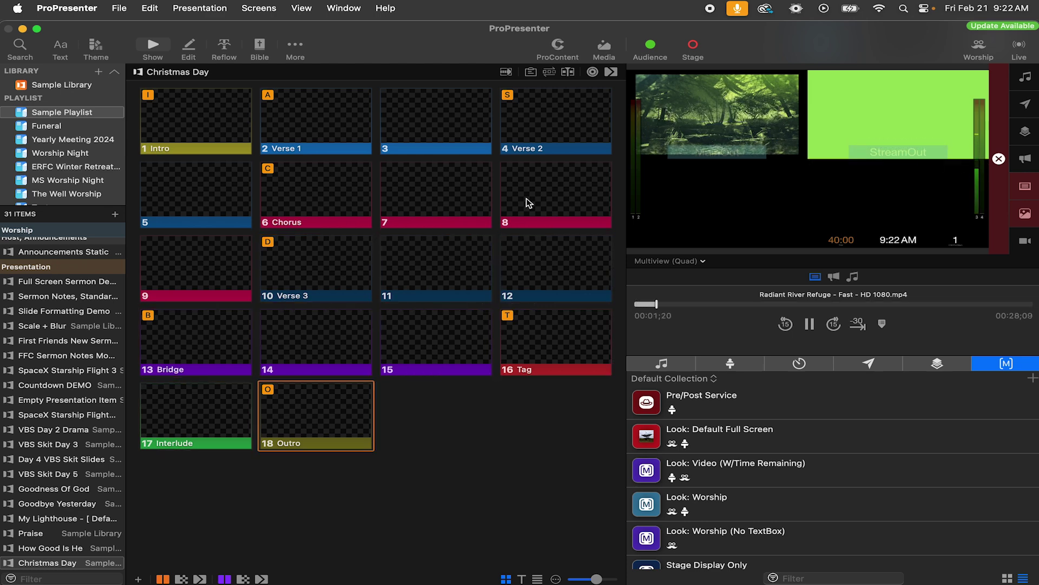
{"action": "left_click", "coordinate": [438, 322]}
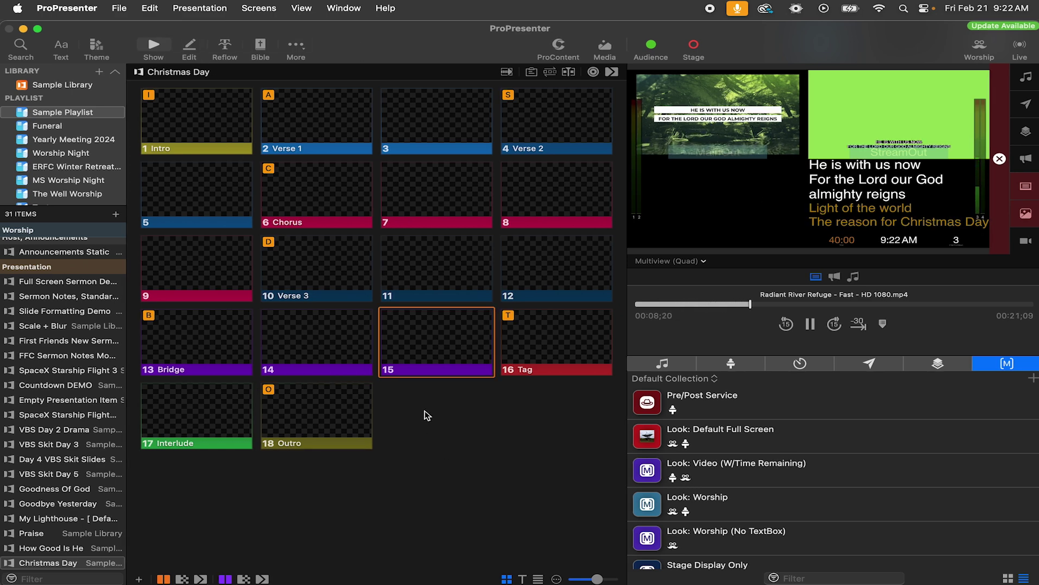
{"action": "scroll", "coordinate": [59, 329], "scroll_direction": "up", "scroll_amount": 5}
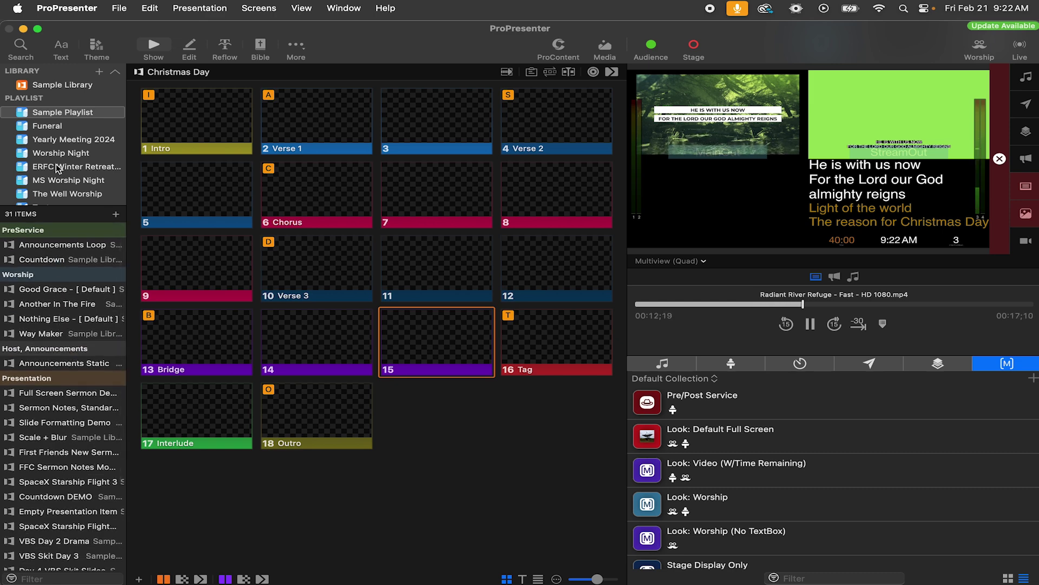
{"action": "left_click", "coordinate": [99, 72]}
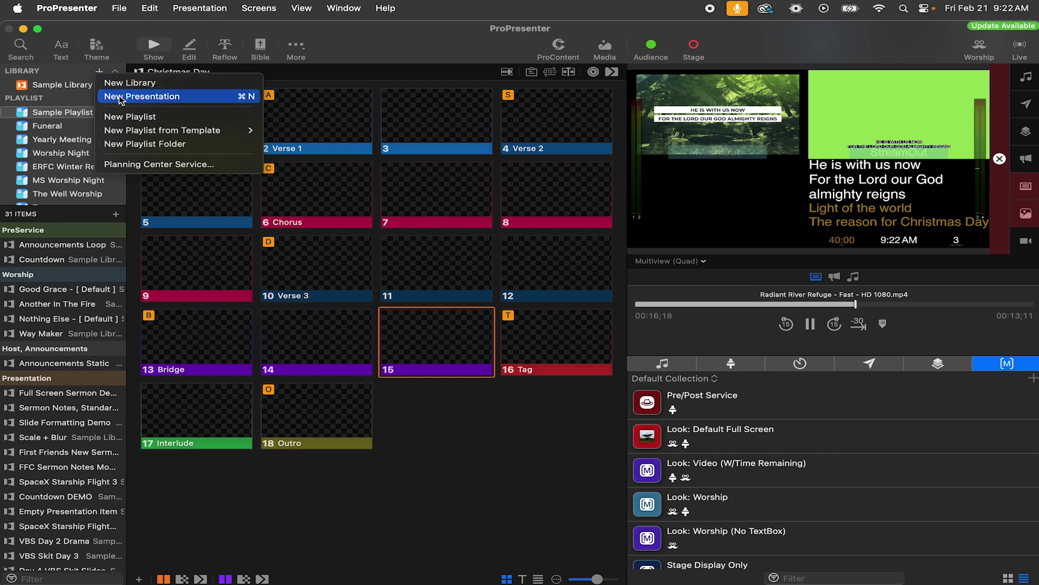
- Start a new presentation named 'Hello' and look over the theme and size choices
{"action": "left_click", "coordinate": [137, 98]}
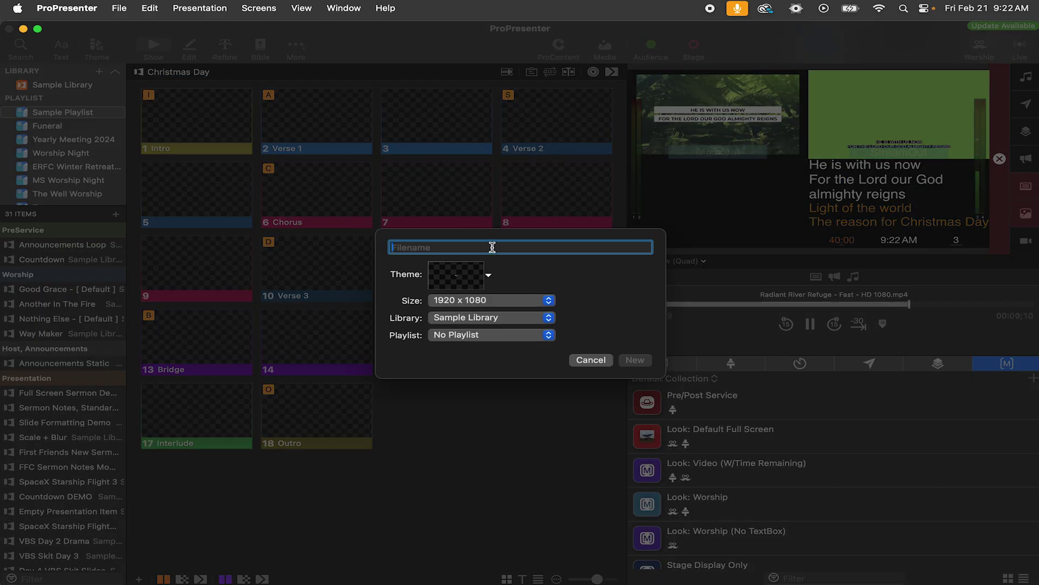
{"action": "type", "text": "Hello World"}
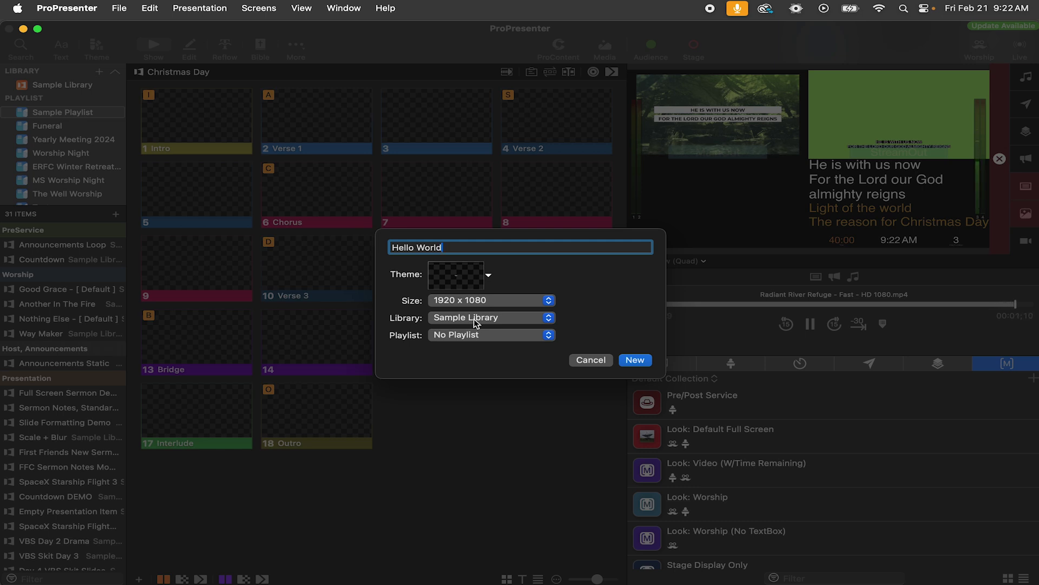
{"action": "triple_click", "coordinate": [409, 247]}
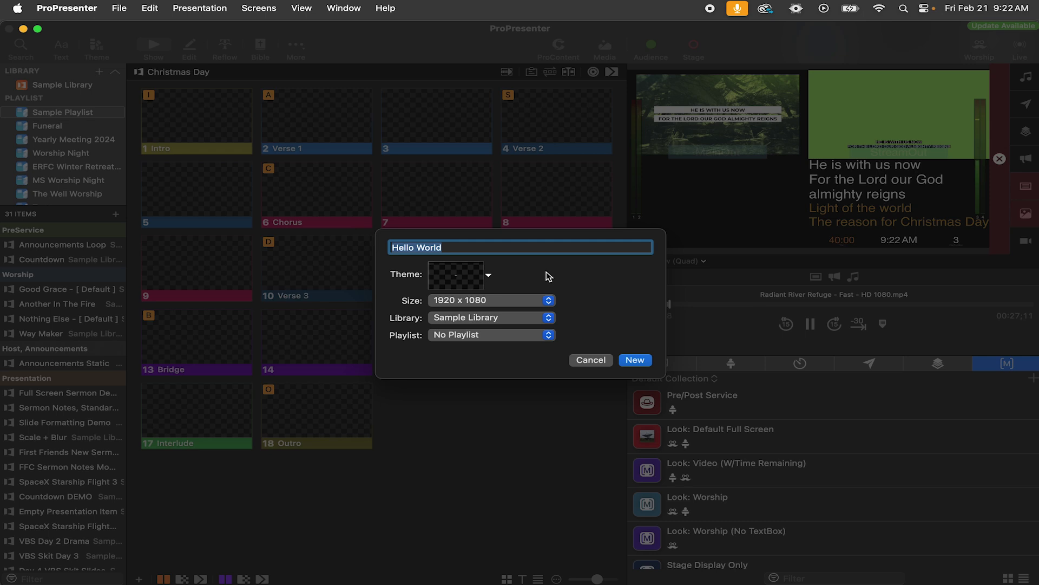
{"action": "left_click", "coordinate": [455, 282]}
{"action": "key", "text": "Escape"}
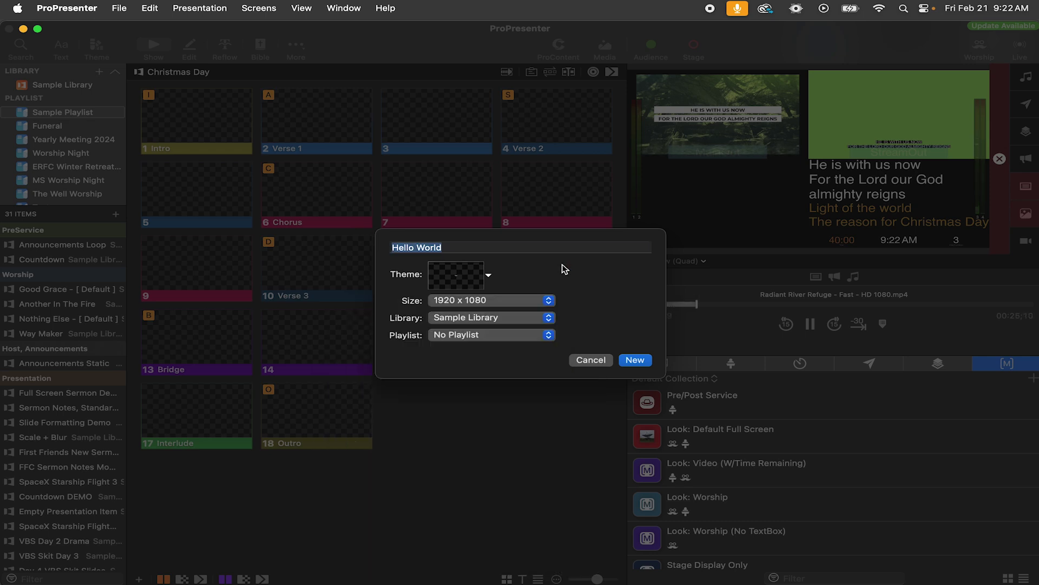
{"action": "left_click", "coordinate": [526, 301]}
- Keep the 1920 x 1080 size, target Sample Playlist, and create the Hello World presentation
{"action": "left_click", "coordinate": [578, 289]}
{"action": "left_click", "coordinate": [512, 299]}
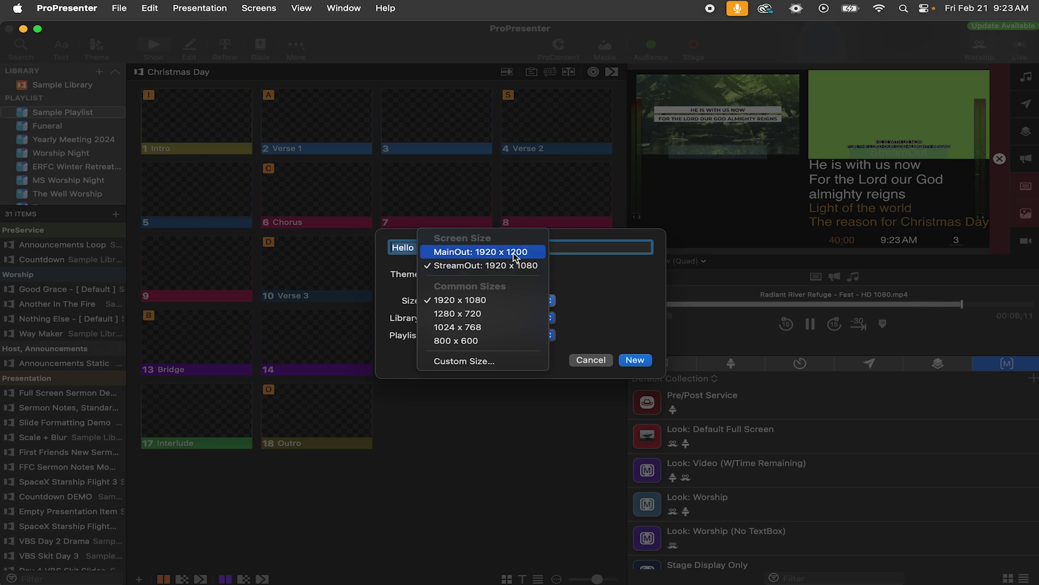
{"action": "left_click", "coordinate": [574, 268]}
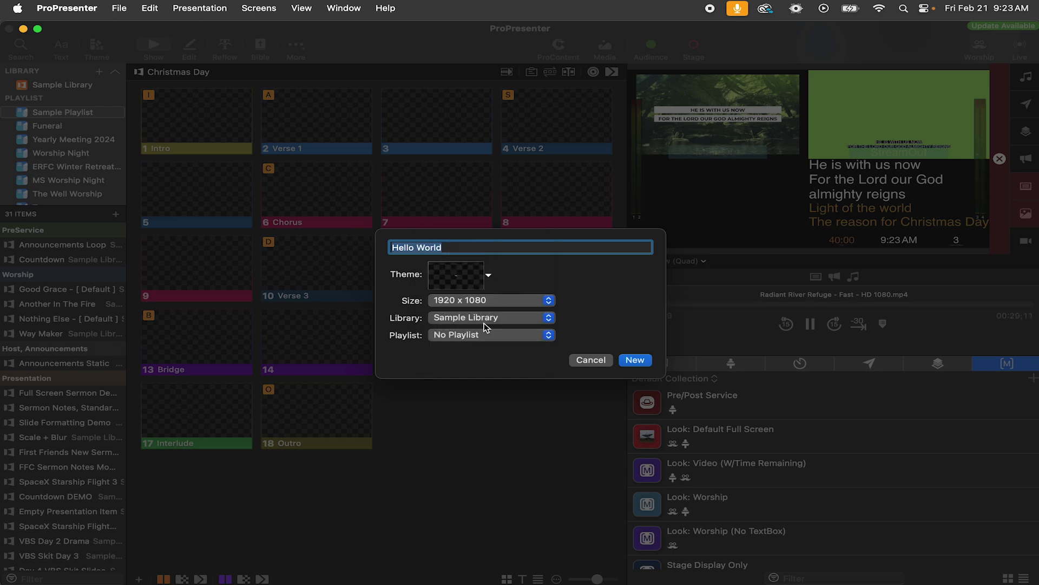
{"action": "left_click", "coordinate": [476, 335]}
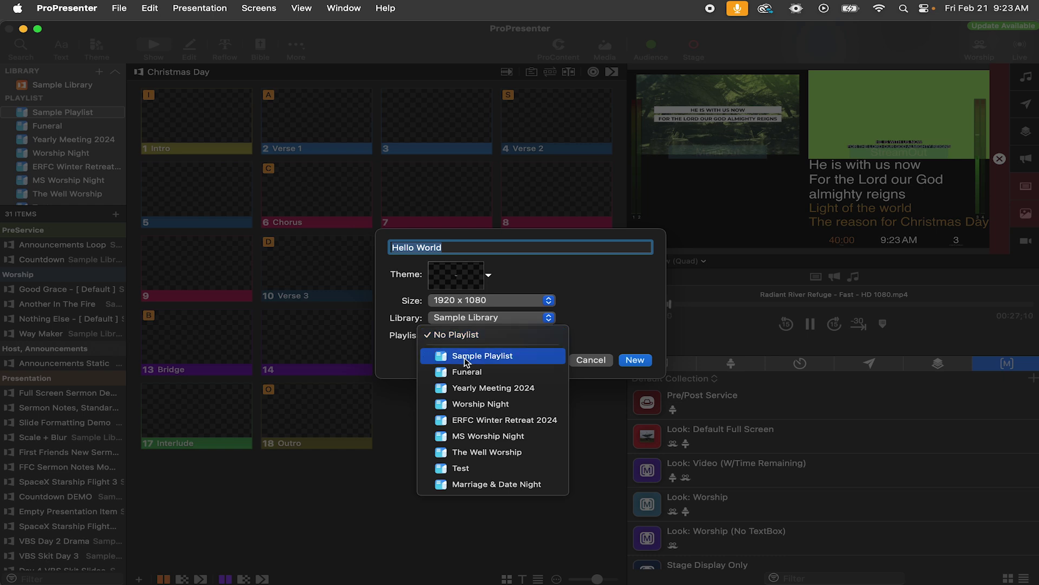
{"action": "left_click", "coordinate": [464, 357]}
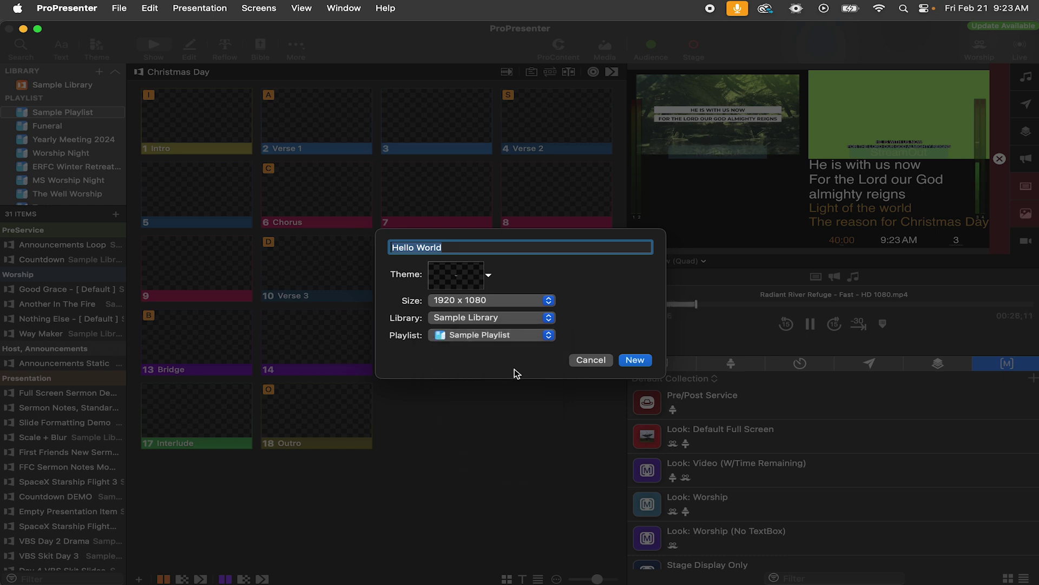
{"action": "left_click", "coordinate": [494, 332]}
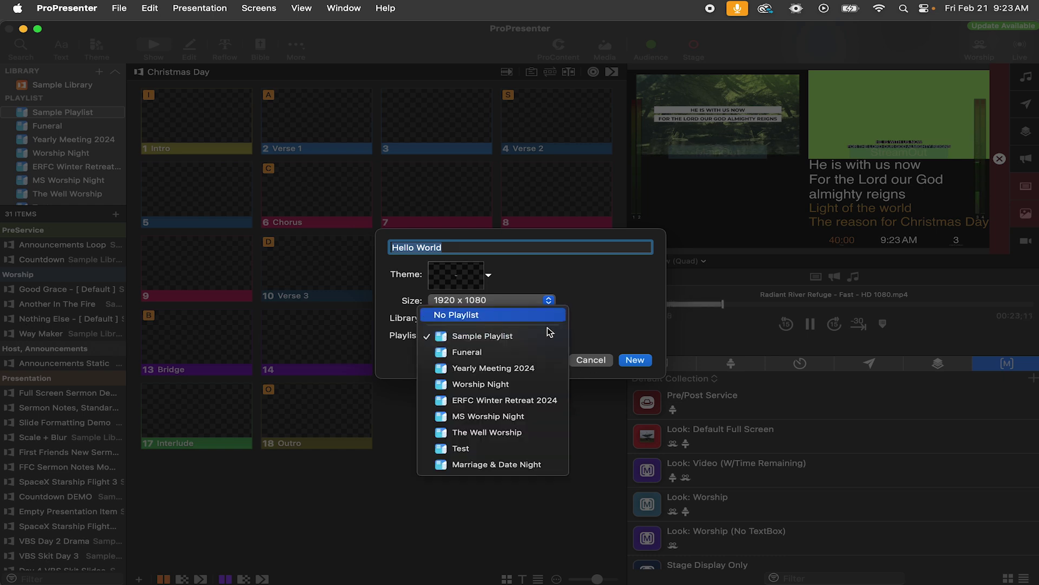
{"action": "left_click", "coordinate": [564, 348]}
{"action": "left_click", "coordinate": [633, 361]}
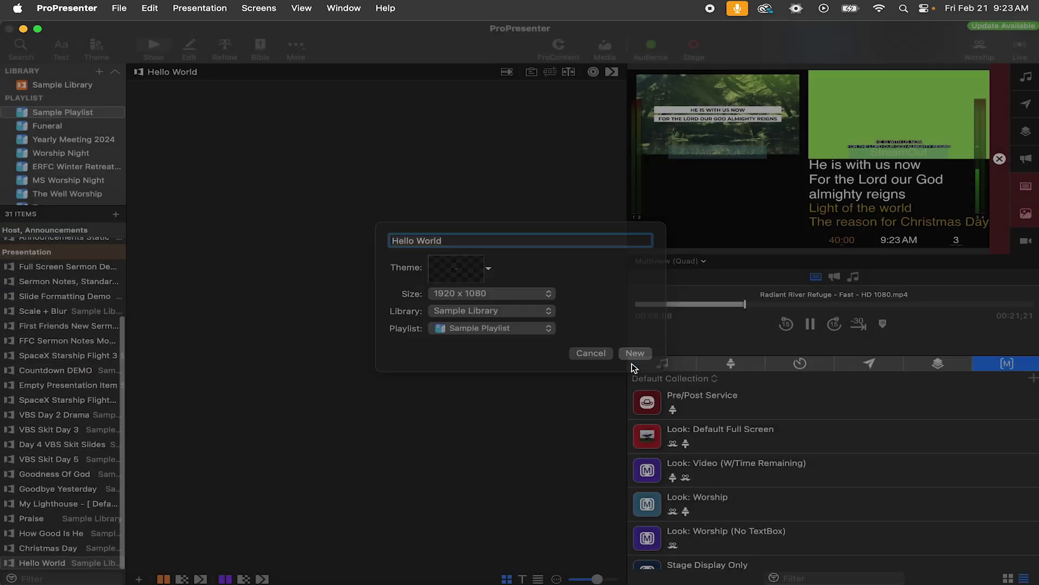
{"action": "left_click", "coordinate": [38, 85]}
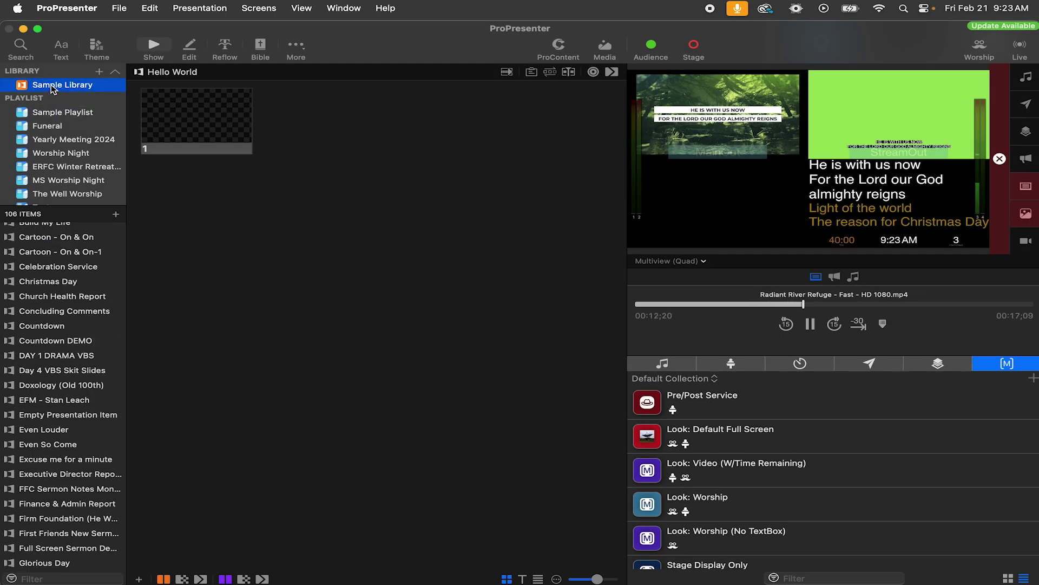
- Filter the Sample Library by 'Hello' and select the Hello World presentation
{"action": "scroll", "coordinate": [69, 349], "scroll_direction": "down", "scroll_amount": 15}
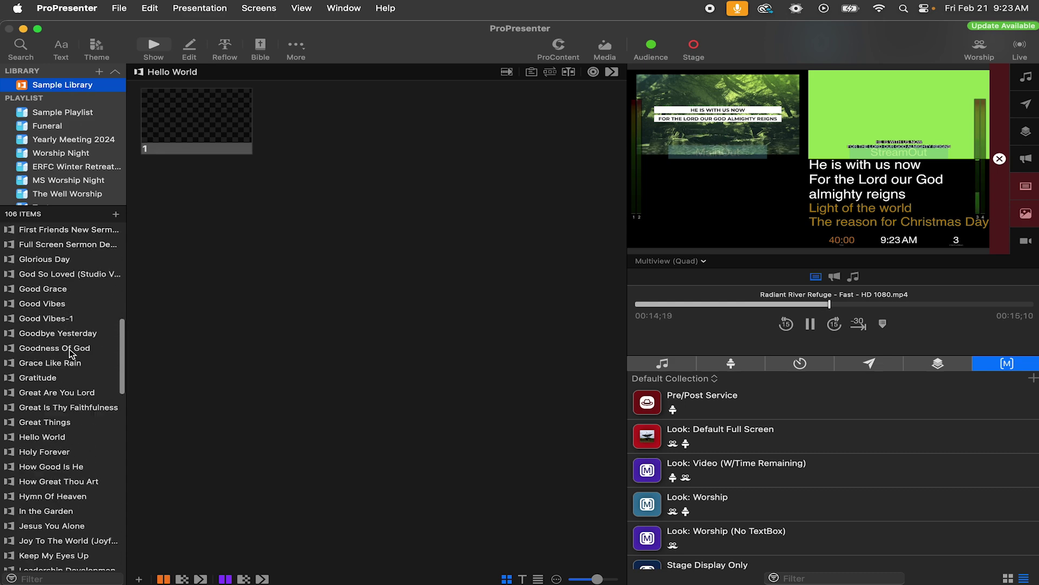
{"action": "scroll", "coordinate": [69, 348], "scroll_direction": "down", "scroll_amount": 10}
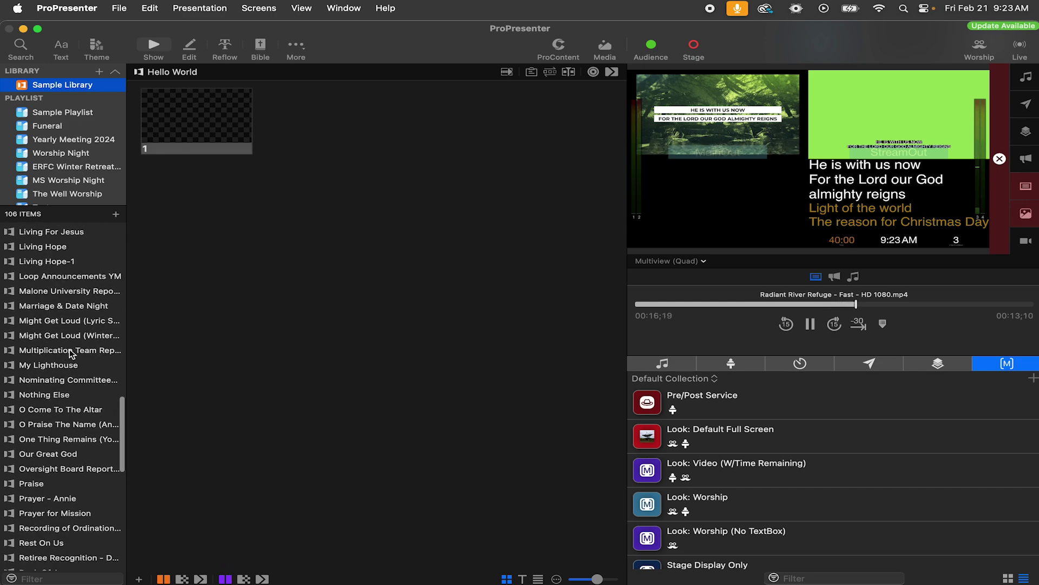
{"action": "left_click", "coordinate": [48, 578]}
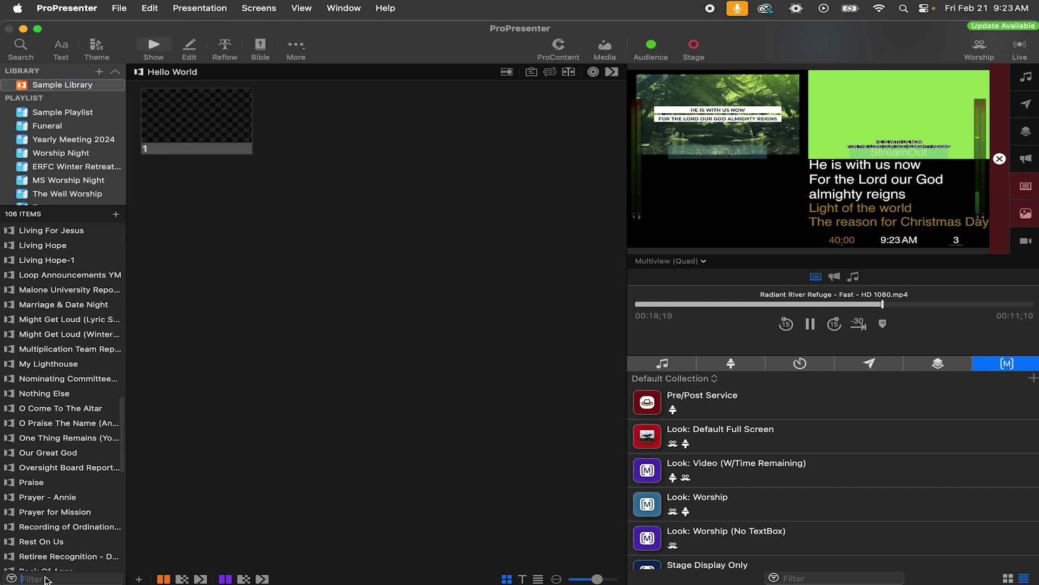
{"action": "type", "text": "Hello"}
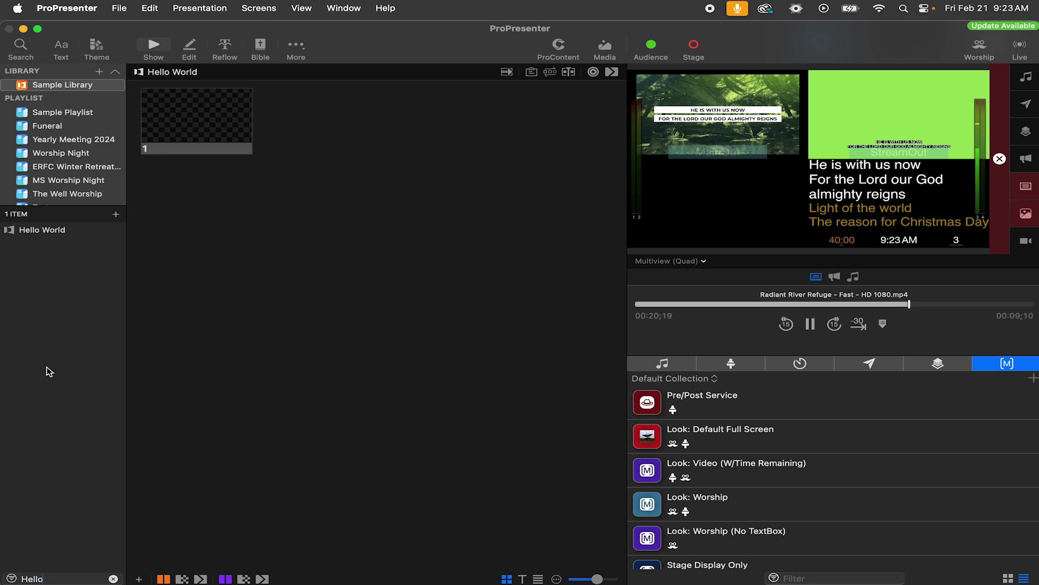
{"action": "left_click", "coordinate": [38, 232]}
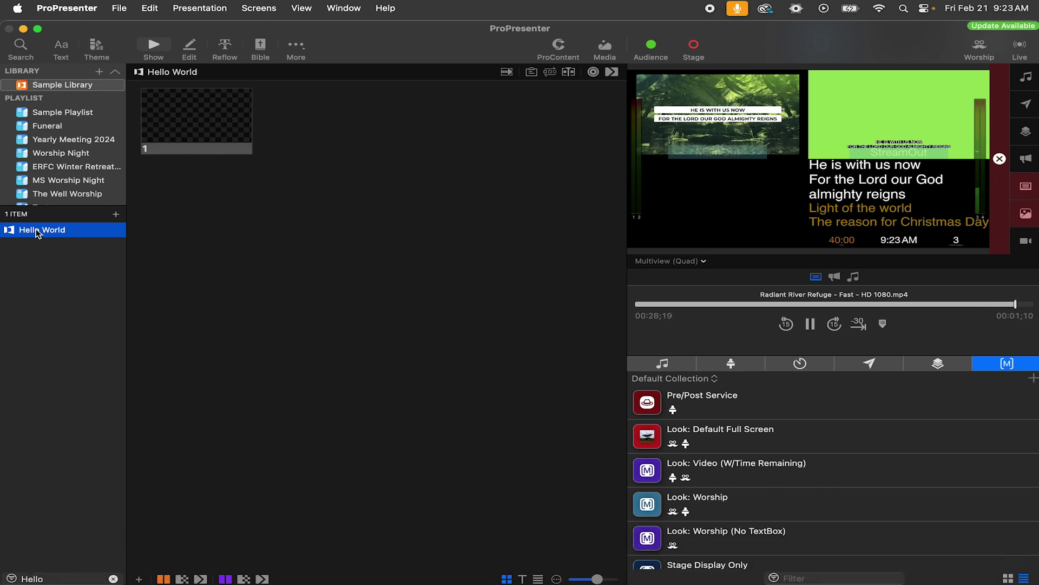
- Filter Sample Playlist by 'Hello', select Hello World, then clear the filter
{"action": "left_click", "coordinate": [64, 114]}
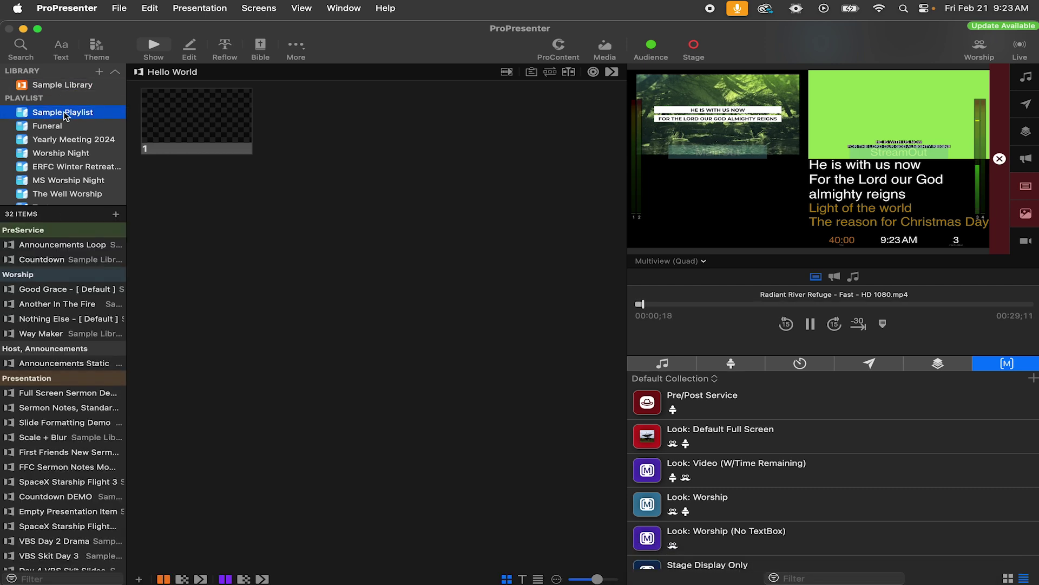
{"action": "scroll", "coordinate": [67, 425], "scroll_direction": "down", "scroll_amount": 5}
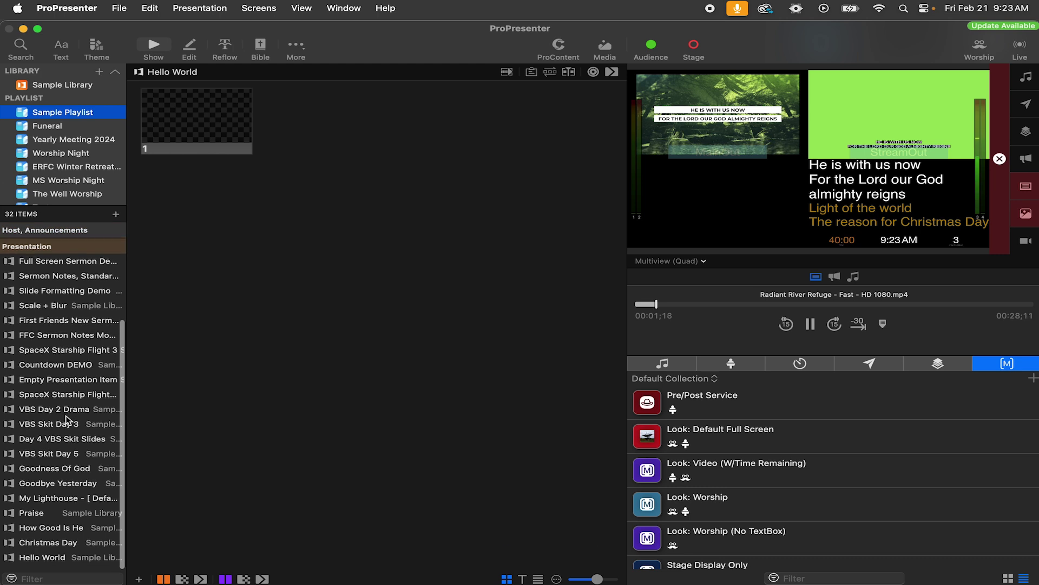
{"action": "left_click", "coordinate": [50, 575]}
{"action": "type", "text": "Hel"}
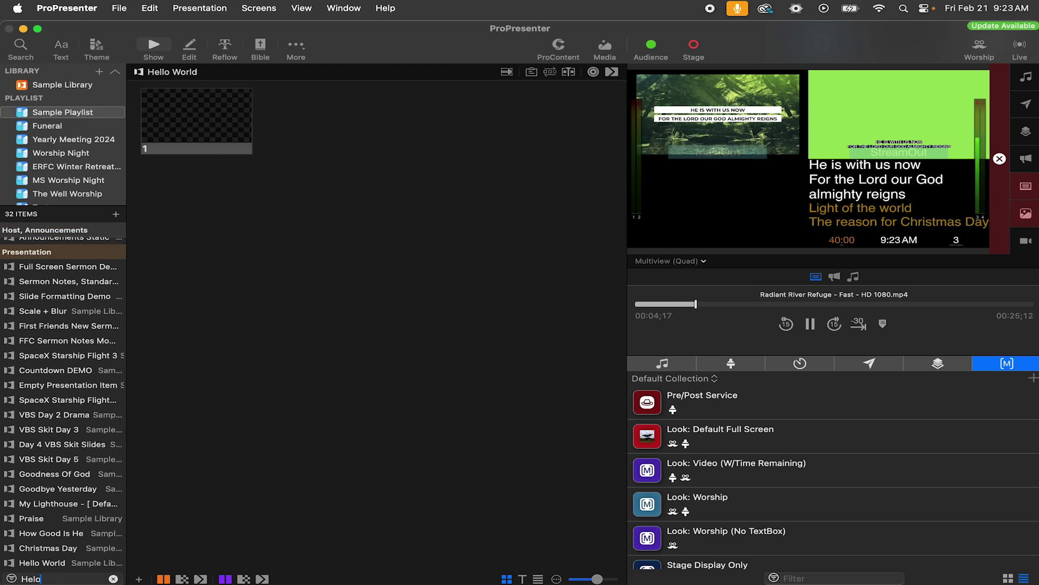
{"action": "type", "text": "o"}
{"action": "key", "text": "BackSpace"}
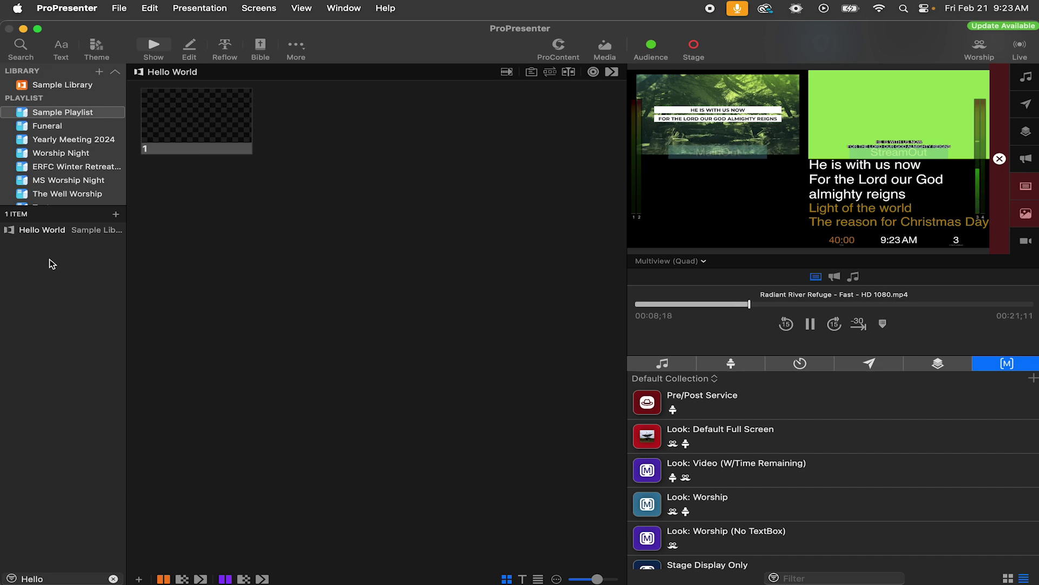
{"action": "left_click", "coordinate": [44, 232]}
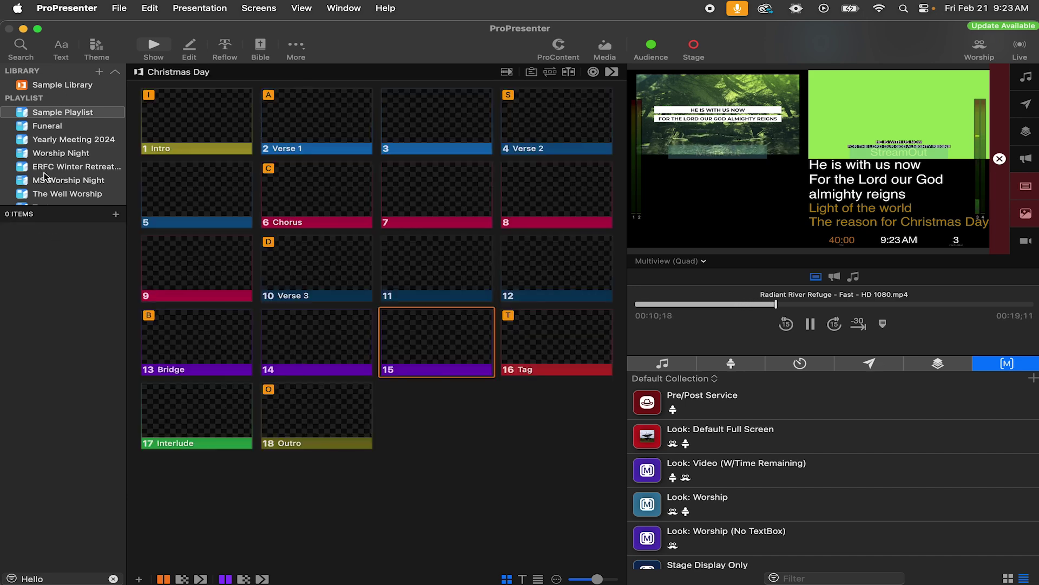
{"action": "left_click", "coordinate": [113, 578]}
- Filter the library for 'Hello', drag Hello World onto Sample Playlist, and clear the filter
{"action": "left_click", "coordinate": [55, 86]}
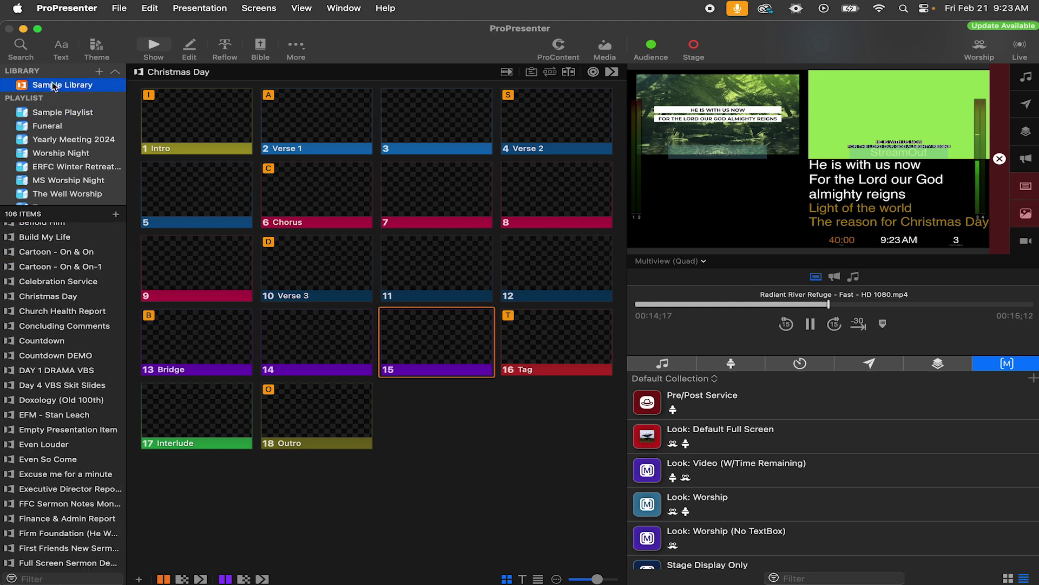
{"action": "scroll", "coordinate": [43, 520], "scroll_direction": "down", "scroll_amount": 2}
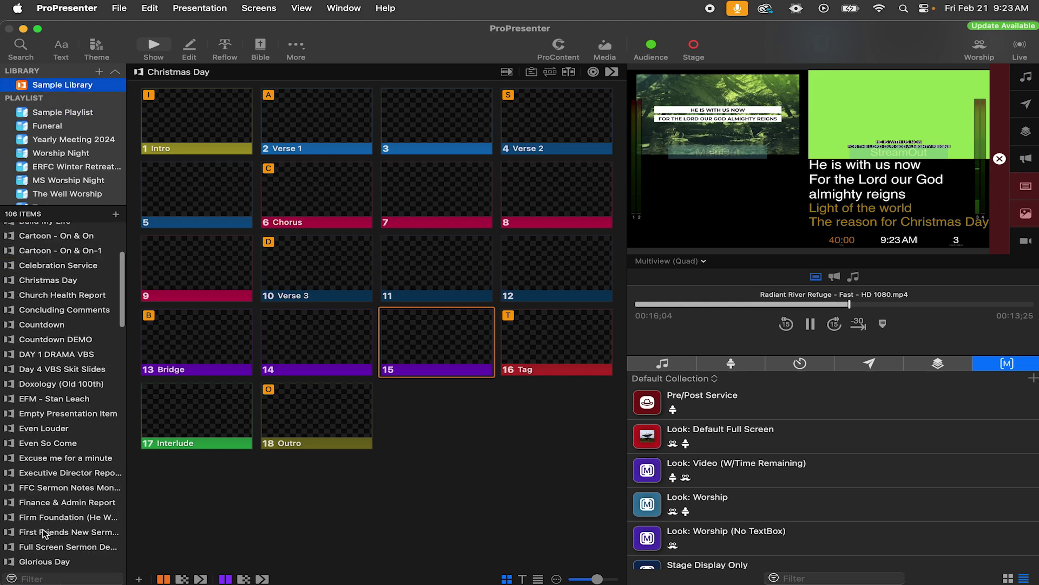
{"action": "left_click", "coordinate": [54, 578]}
{"action": "type", "text": "Hello"}
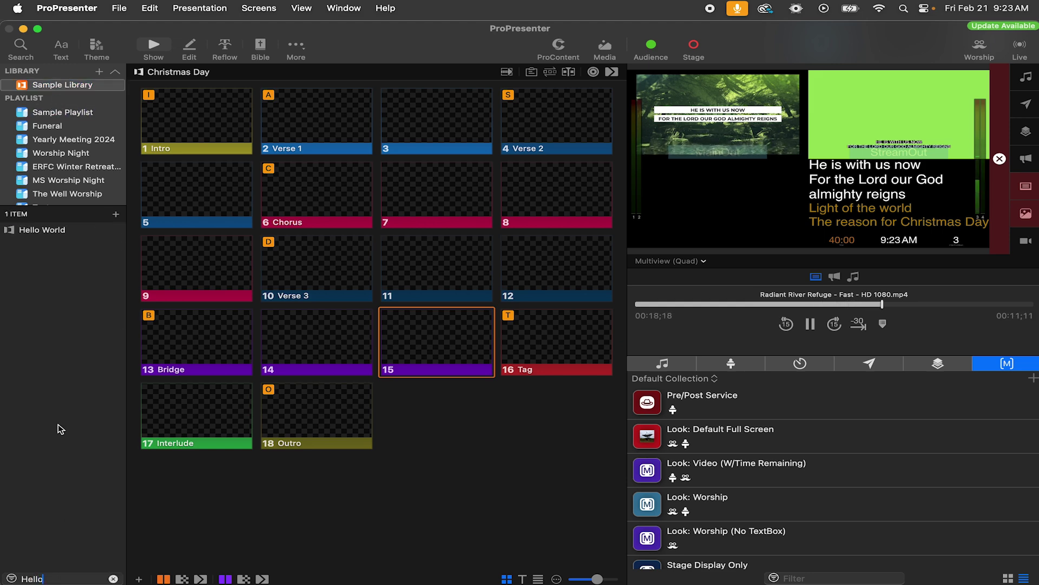
{"action": "left_click_drag", "start_coordinate": [43, 244], "coordinate": [50, 115]}
{"action": "left_click", "coordinate": [49, 115]}
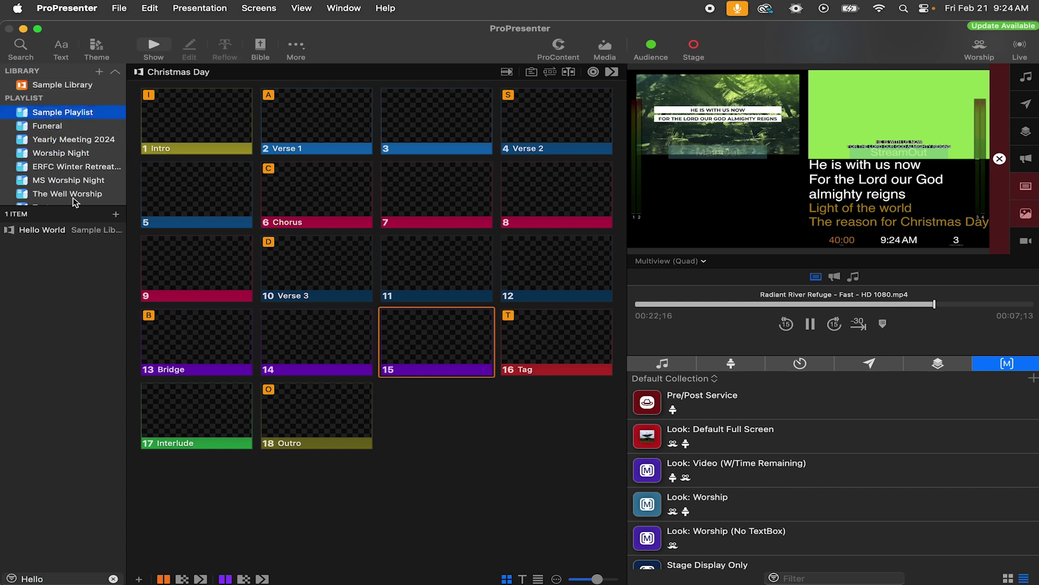
{"action": "key", "text": "Return"}
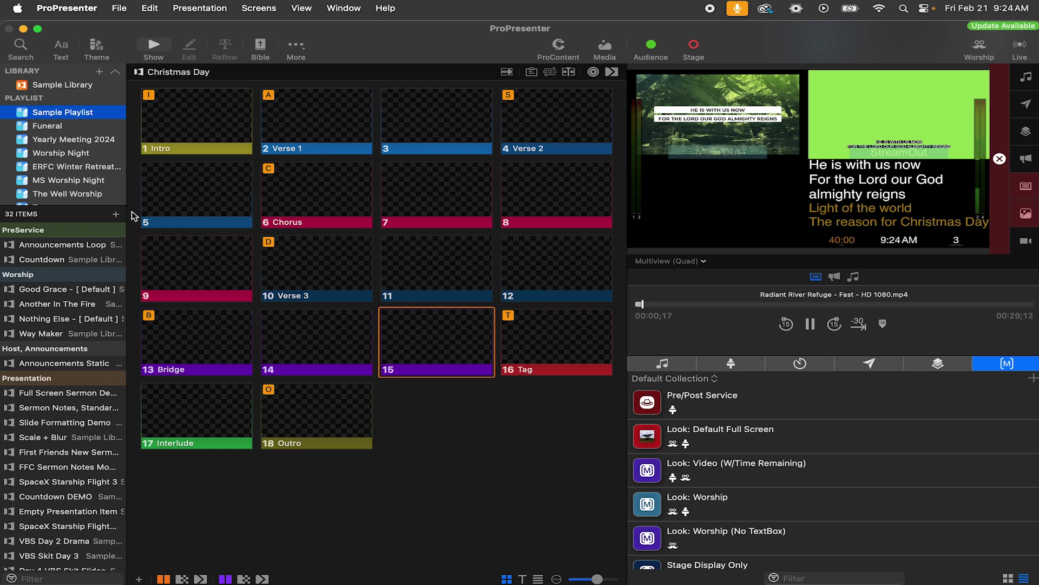
- Widen the library sidebar and open Good Grace's slides from Sample Playlist
{"action": "left_click_drag", "start_coordinate": [128, 216], "coordinate": [247, 217]}
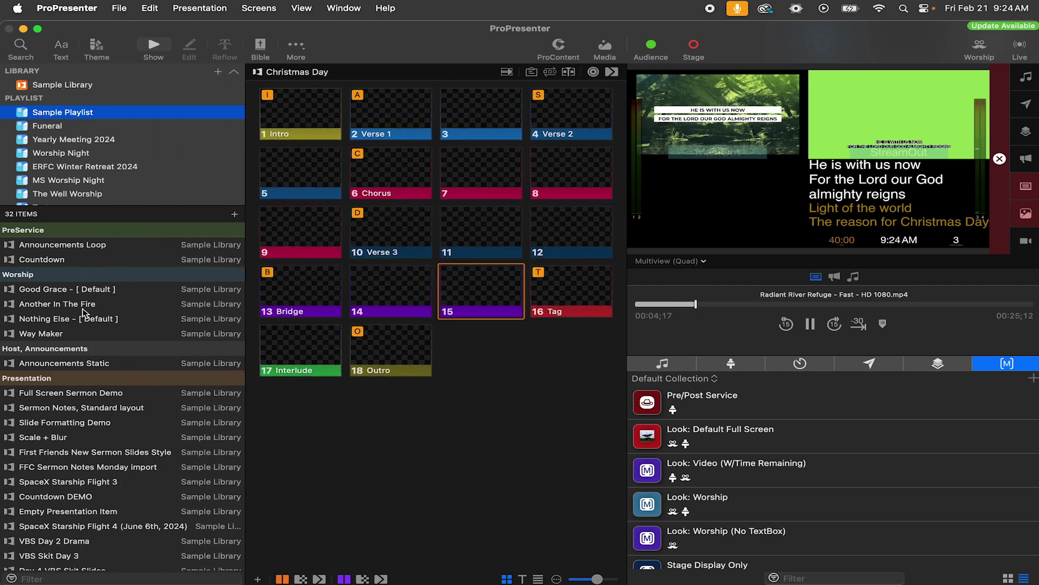
{"action": "scroll", "coordinate": [189, 324], "scroll_direction": "down", "scroll_amount": 5}
{"action": "scroll", "coordinate": [188, 309], "scroll_direction": "up", "scroll_amount": 5}
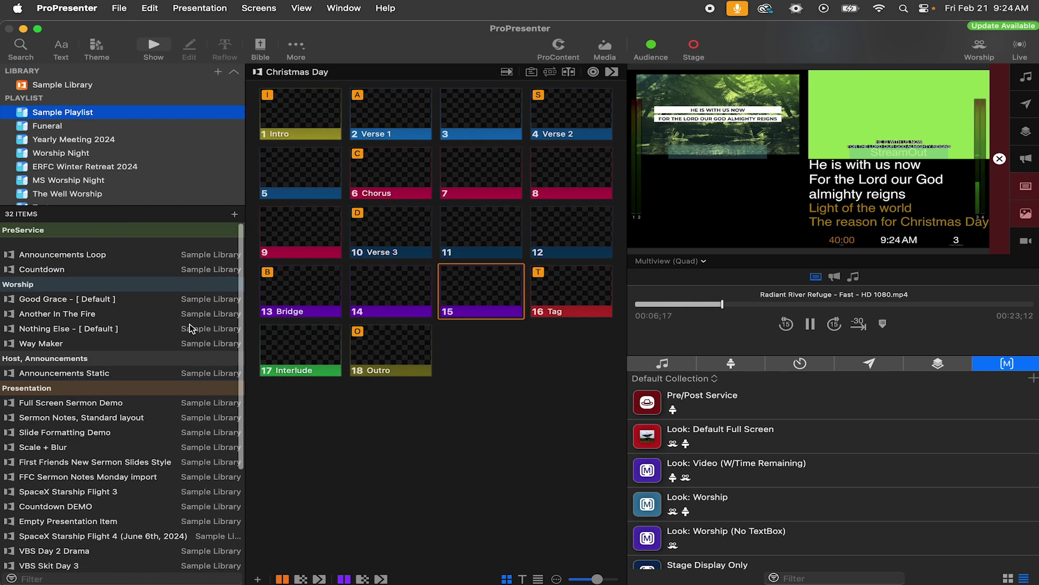
{"action": "left_click", "coordinate": [203, 291]}
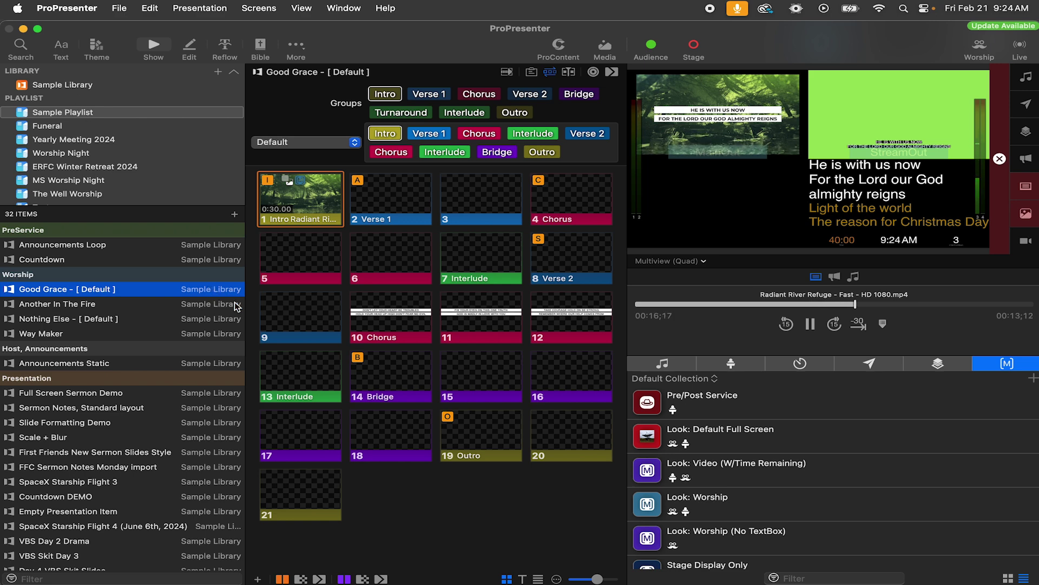
- Browse all Sample Library items, then return to Good Grace in Sample Playlist
{"action": "scroll", "coordinate": [184, 347], "scroll_direction": "down", "scroll_amount": 5}
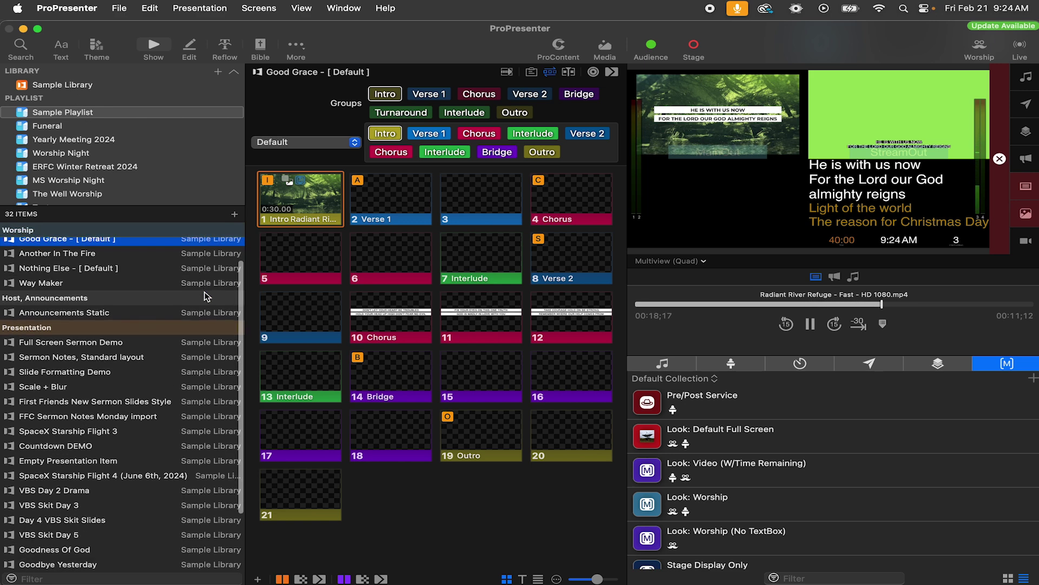
{"action": "scroll", "coordinate": [180, 370], "scroll_direction": "up", "scroll_amount": 5}
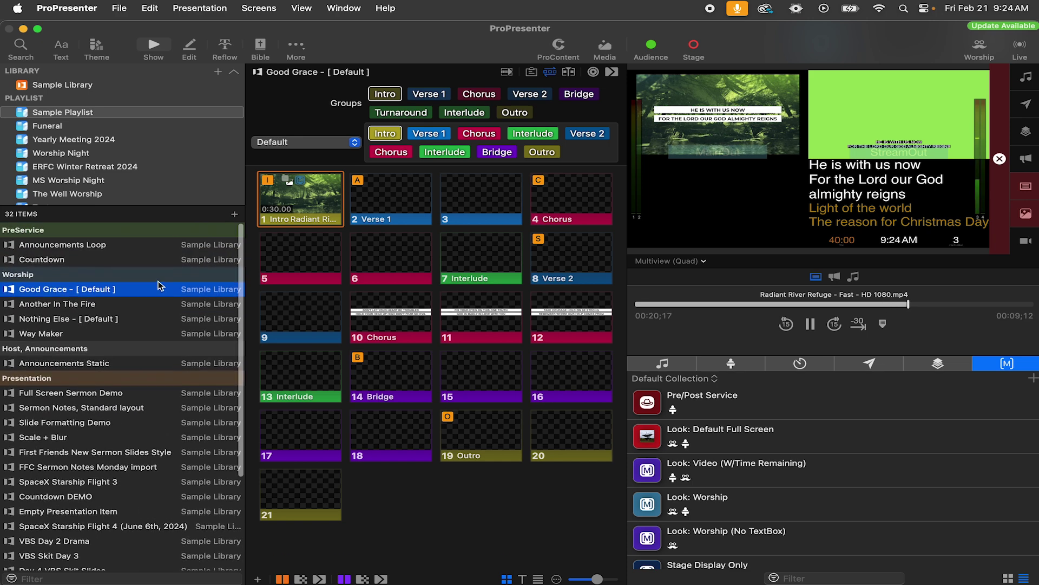
{"action": "left_click", "coordinate": [64, 85]}
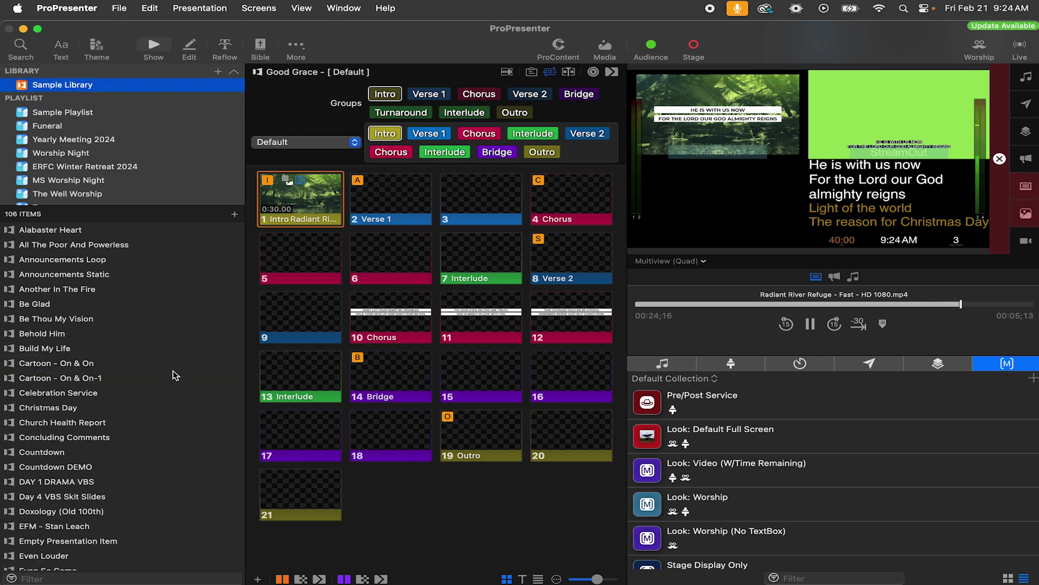
{"action": "scroll", "coordinate": [154, 331], "scroll_direction": "down", "scroll_amount": 15}
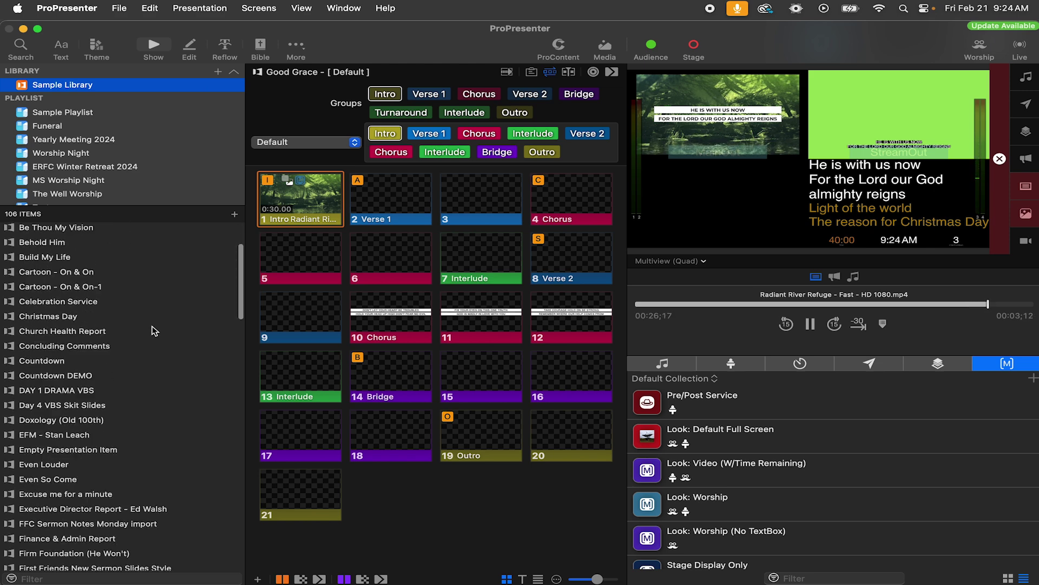
{"action": "scroll", "coordinate": [154, 303], "scroll_direction": "up", "scroll_amount": 20}
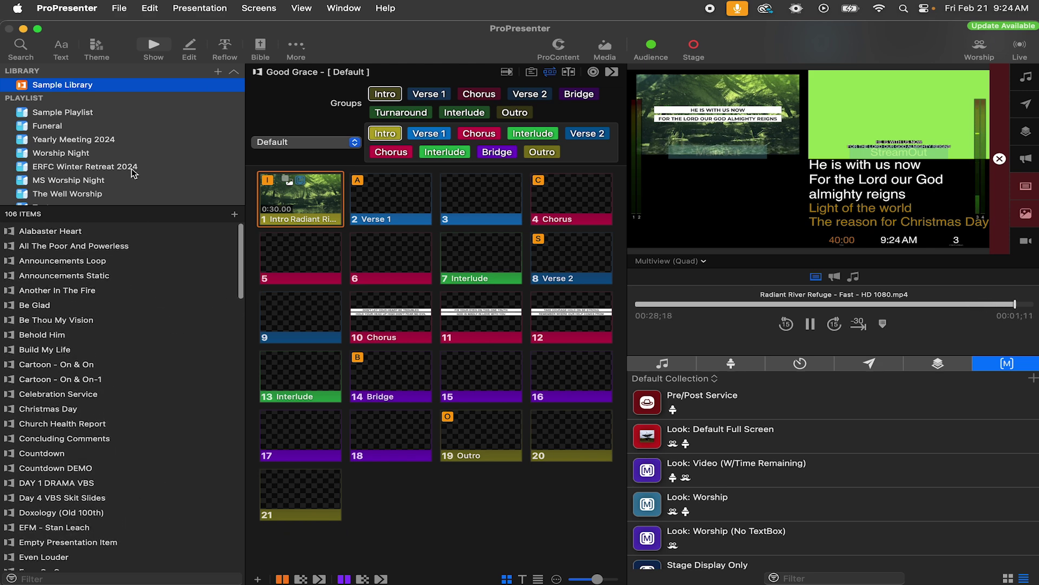
{"action": "left_click", "coordinate": [78, 115]}
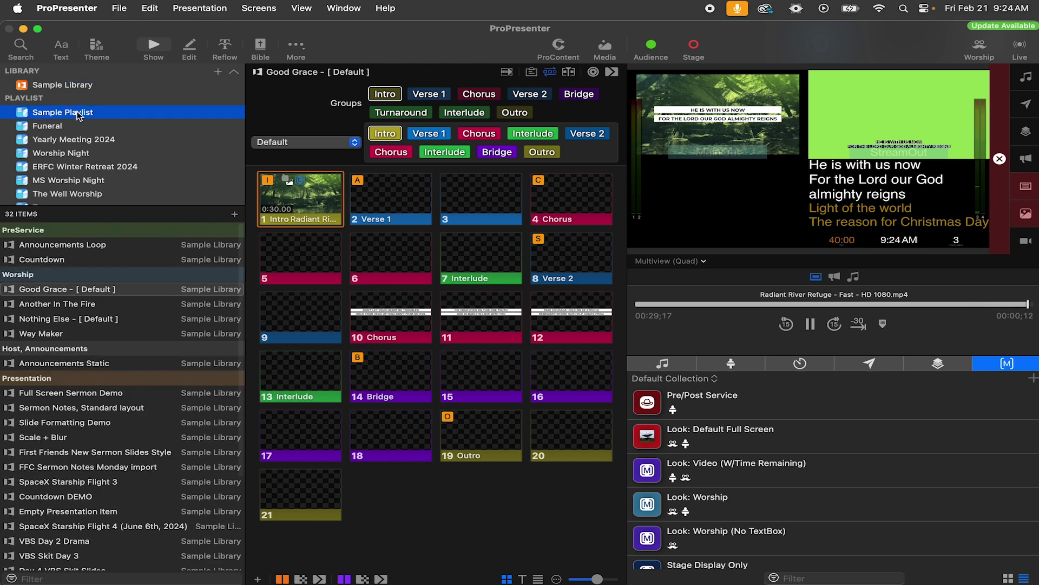
{"action": "right_click", "coordinate": [80, 291]}
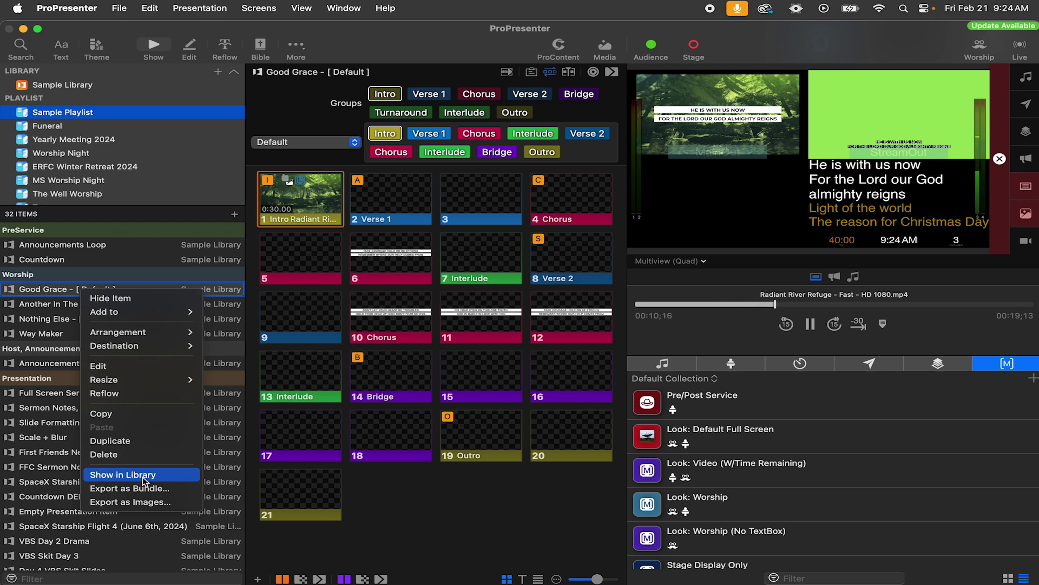
- Reveal Good Grace in the library, then show its Good Grace.pro file in Finder
{"action": "left_click", "coordinate": [143, 476]}
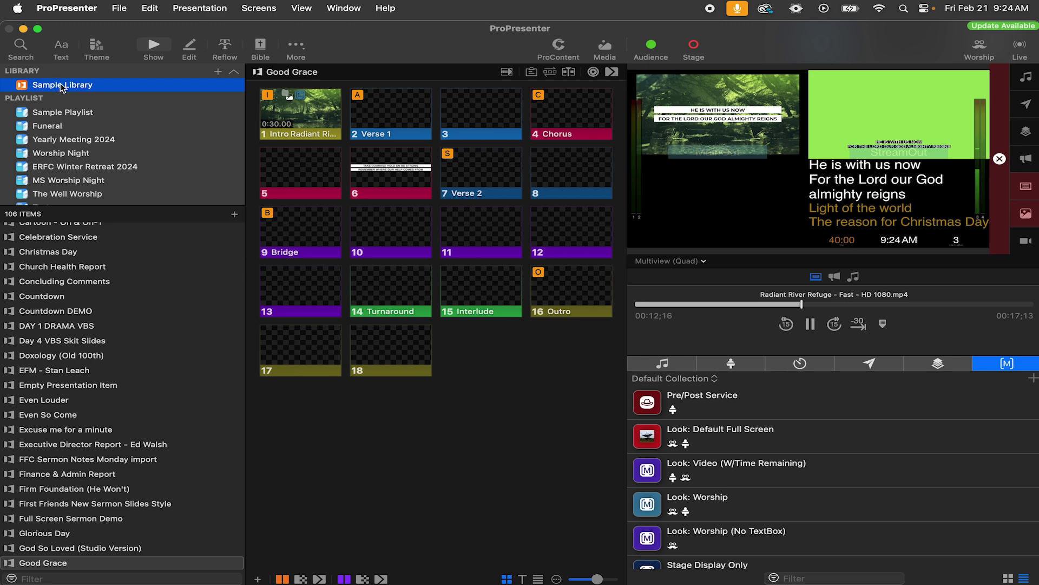
{"action": "right_click", "coordinate": [47, 565]}
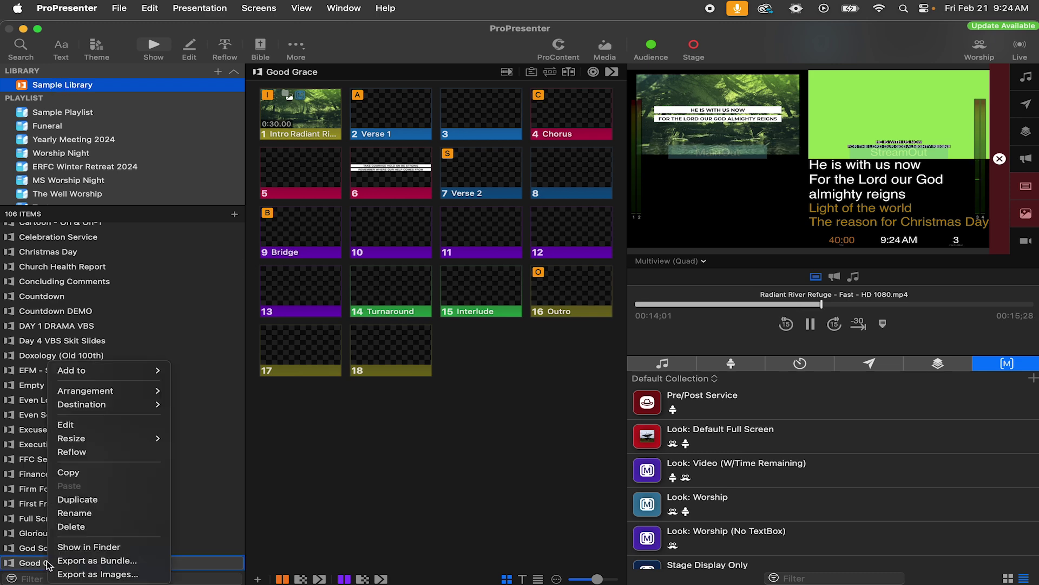
{"action": "left_click", "coordinate": [84, 548]}
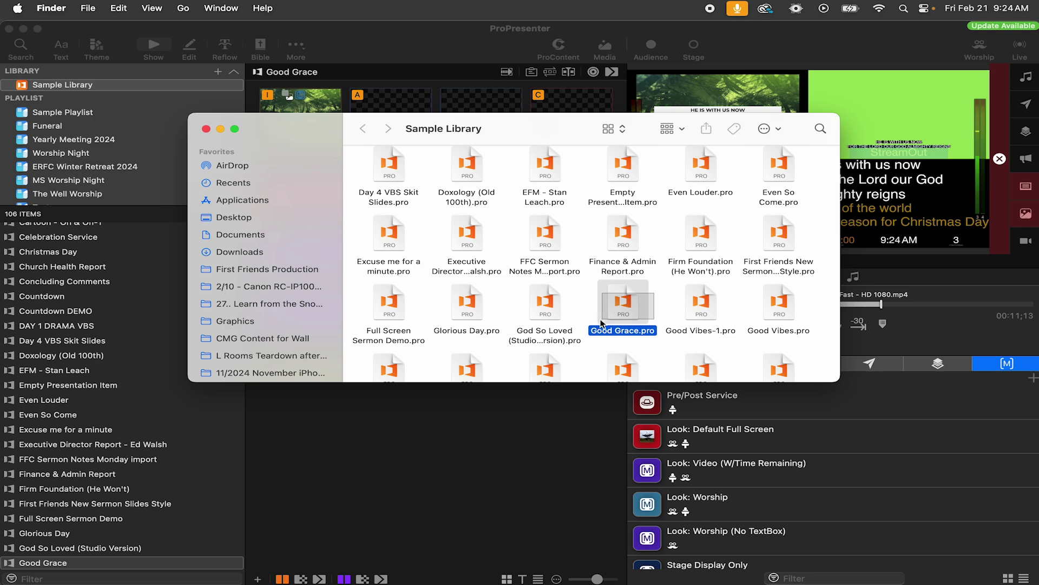
{"action": "left_click_drag", "start_coordinate": [563, 123], "coordinate": [682, 110]}
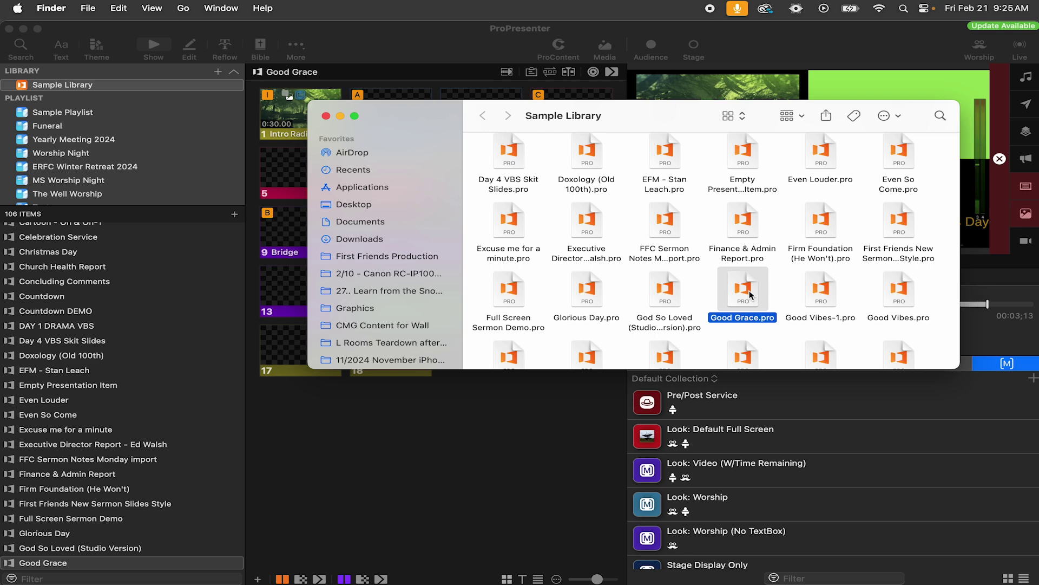
- Export Sample Playlist to the Desktop with 'Include media within presentations' checked
{"action": "left_click", "coordinate": [300, 435]}
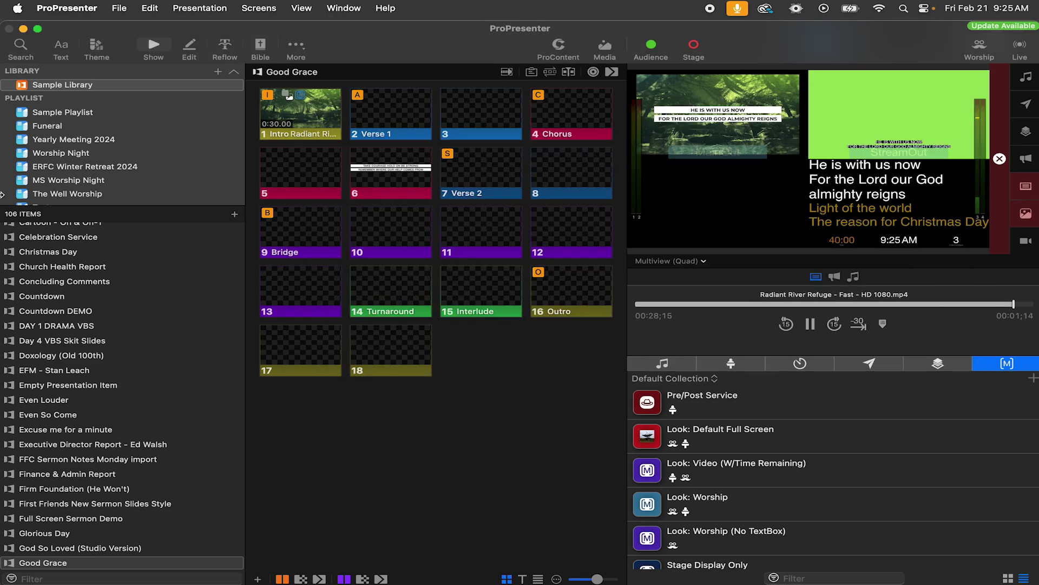
{"action": "left_click", "coordinate": [60, 113]}
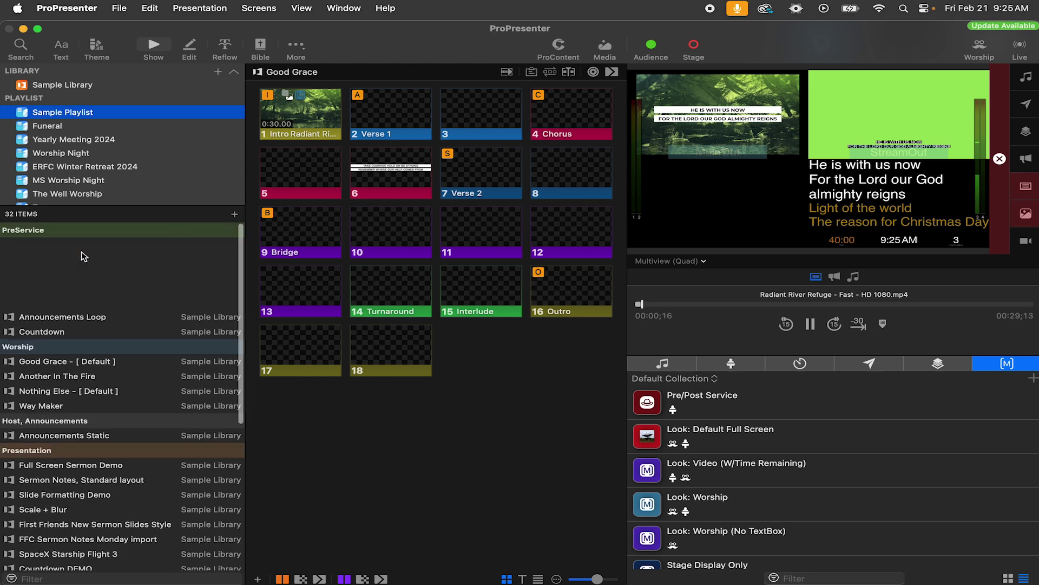
{"action": "right_click", "coordinate": [67, 113]}
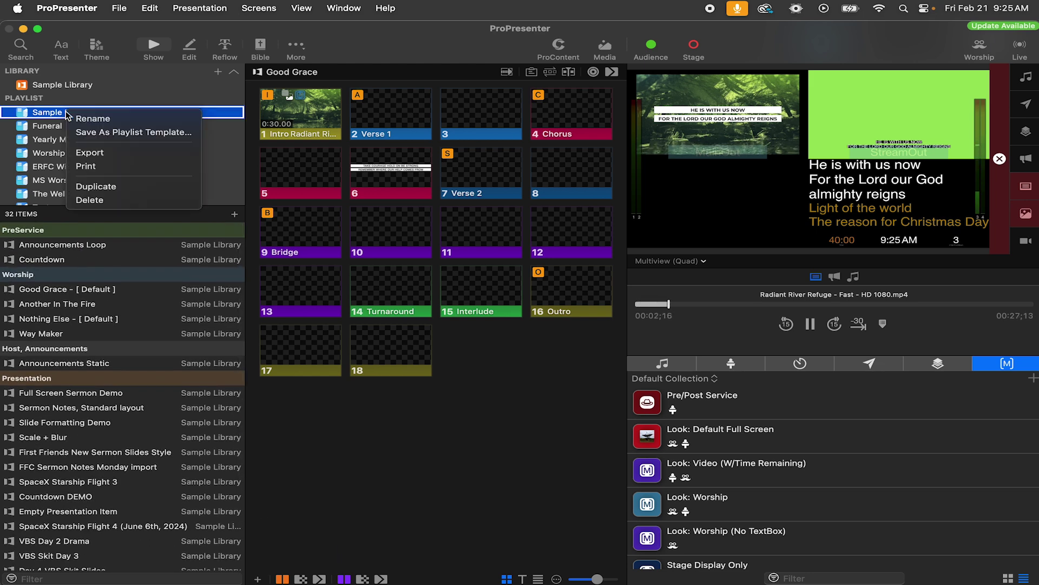
{"action": "left_click", "coordinate": [98, 153]}
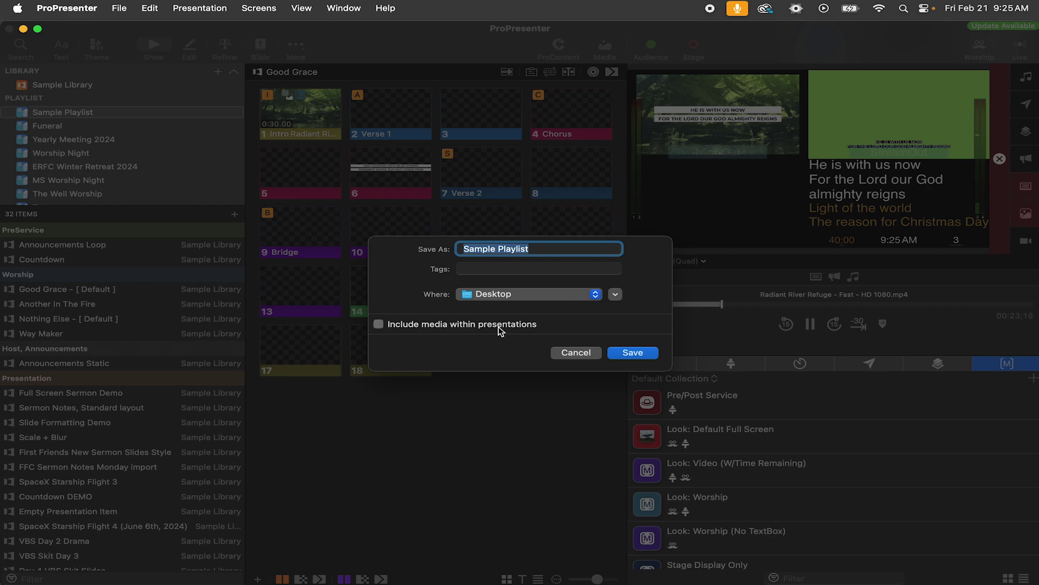
{"action": "left_click", "coordinate": [378, 323]}
{"action": "left_click", "coordinate": [615, 294]}
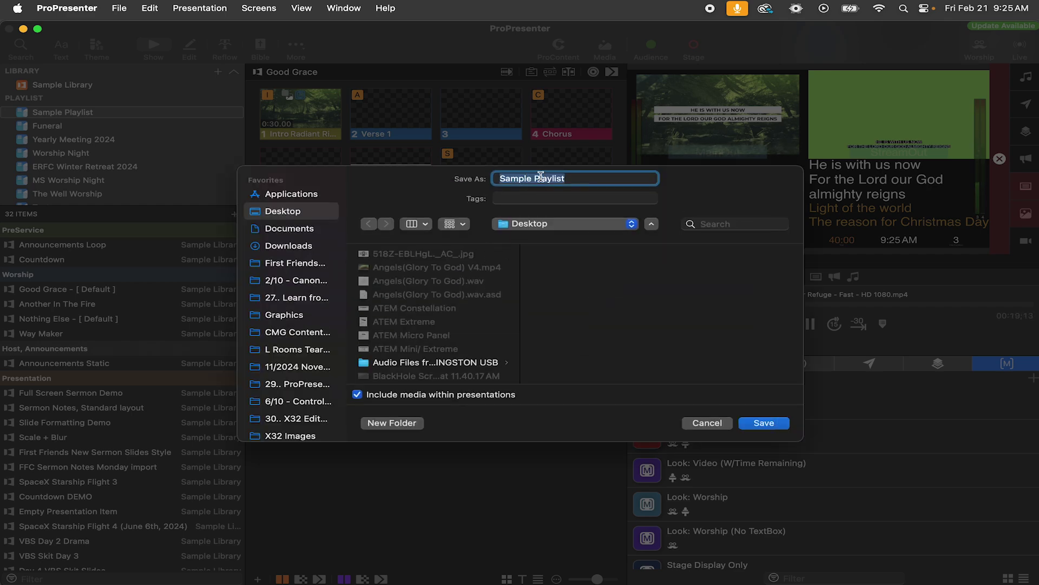
{"action": "left_click", "coordinate": [764, 423]}
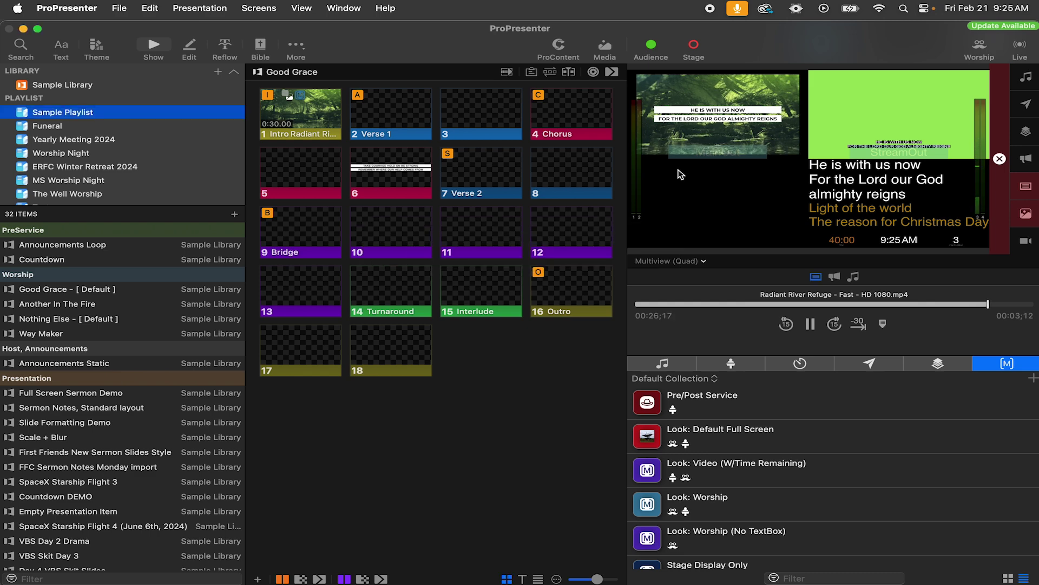
{"action": "left_click", "coordinate": [47, 564]}
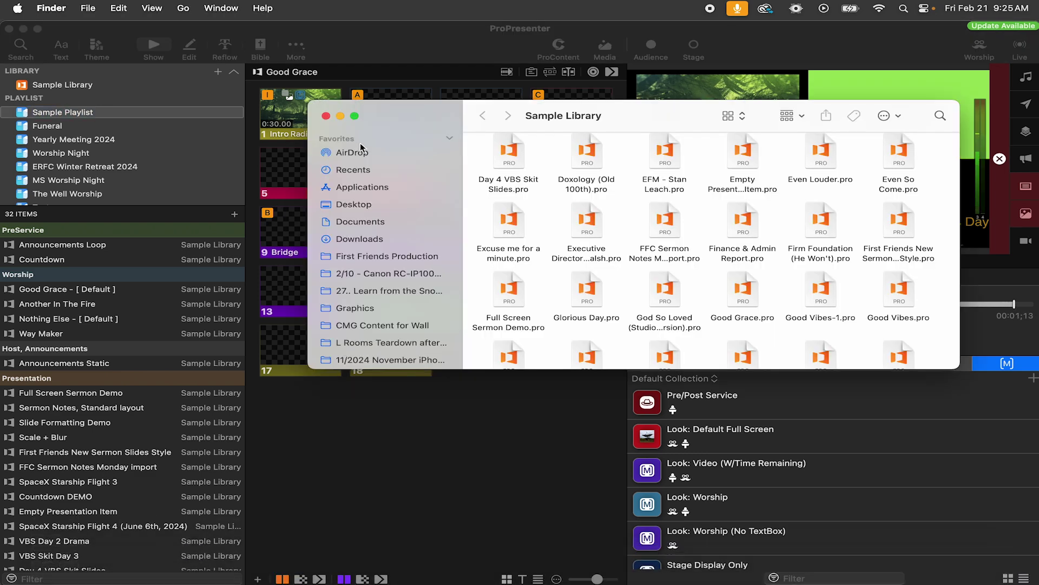
- Locate Sample Playlist.proplaylist in Finder's Desktop folder, then close the Finder window
{"action": "left_click", "coordinate": [349, 204]}
{"action": "scroll", "coordinate": [526, 183], "scroll_direction": "down", "scroll_amount": 10}
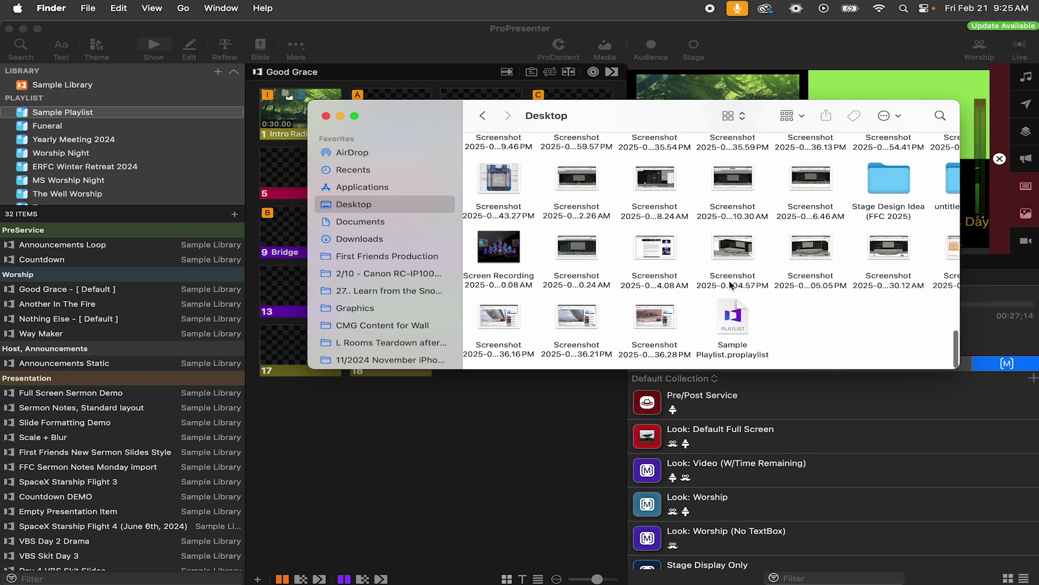
{"action": "left_click", "coordinate": [732, 310]}
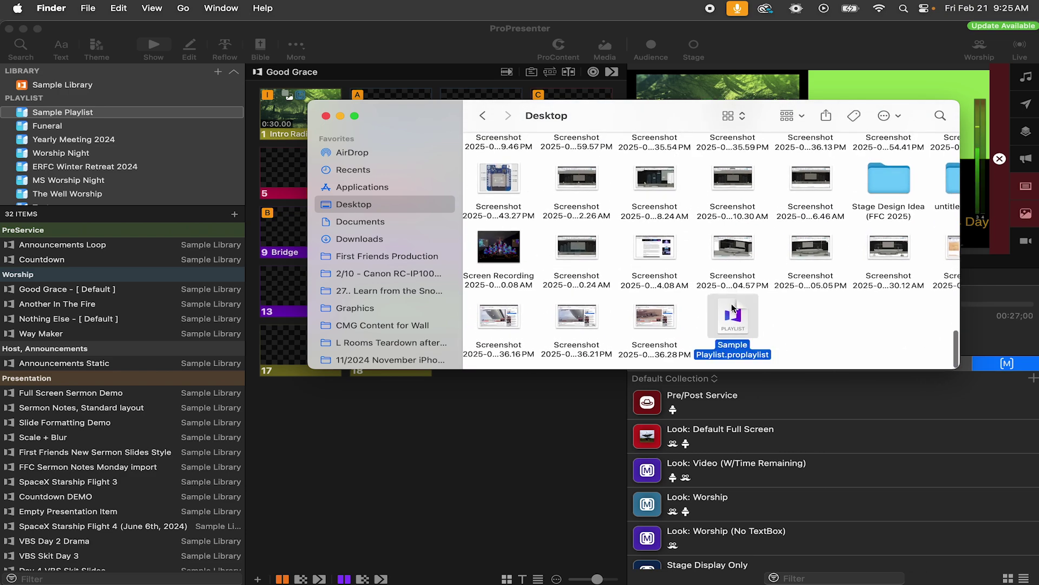
{"action": "left_click", "coordinate": [736, 351]}
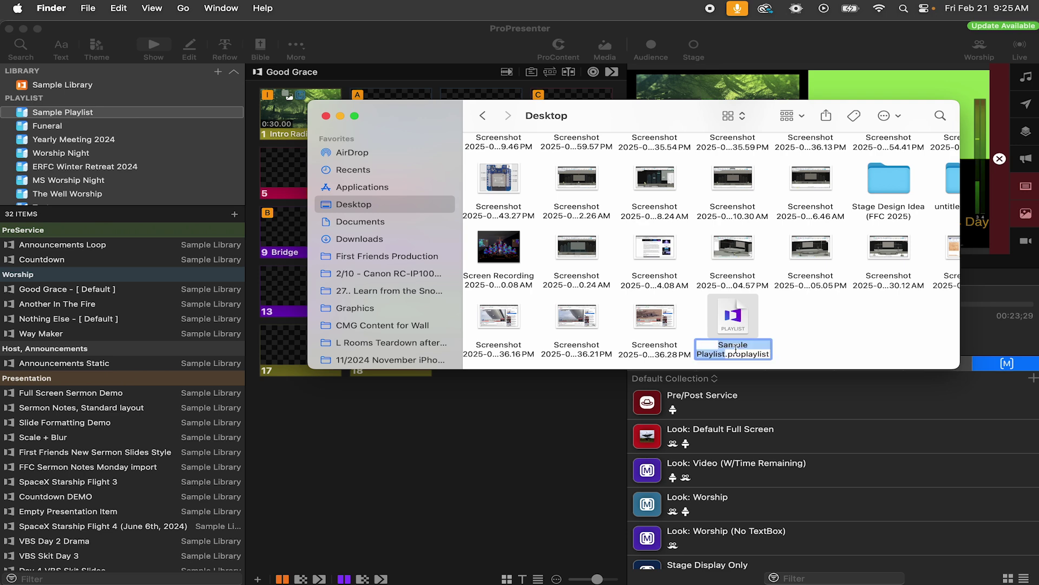
{"action": "left_click", "coordinate": [784, 323]}
{"action": "left_click", "coordinate": [326, 115]}
{"action": "left_click", "coordinate": [324, 404]}
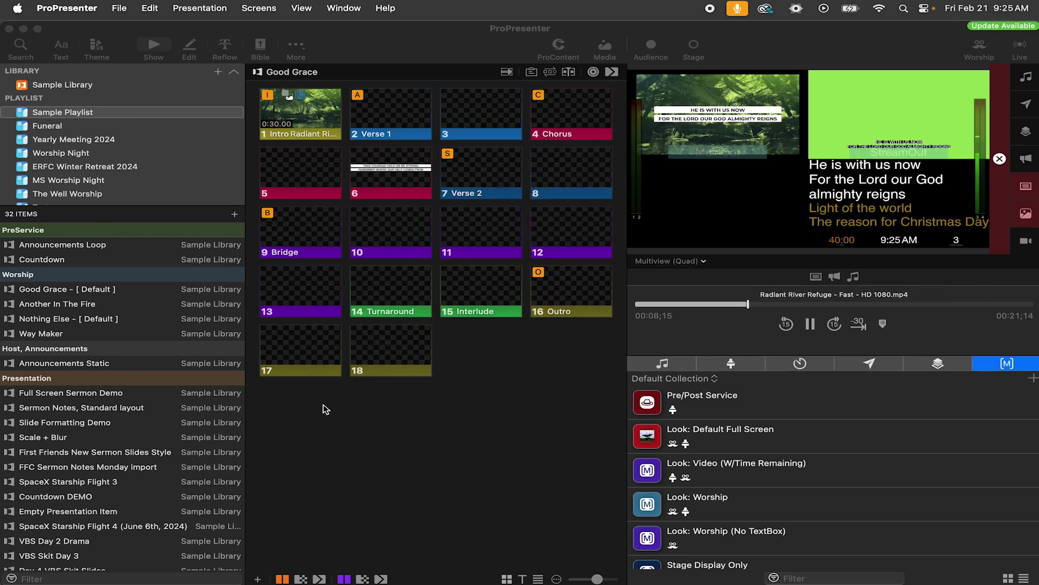
- Check the Sample Playlist context menu and the new-item menu, dismissing both, back on Good Grace - [Default]
{"action": "right_click", "coordinate": [74, 114]}
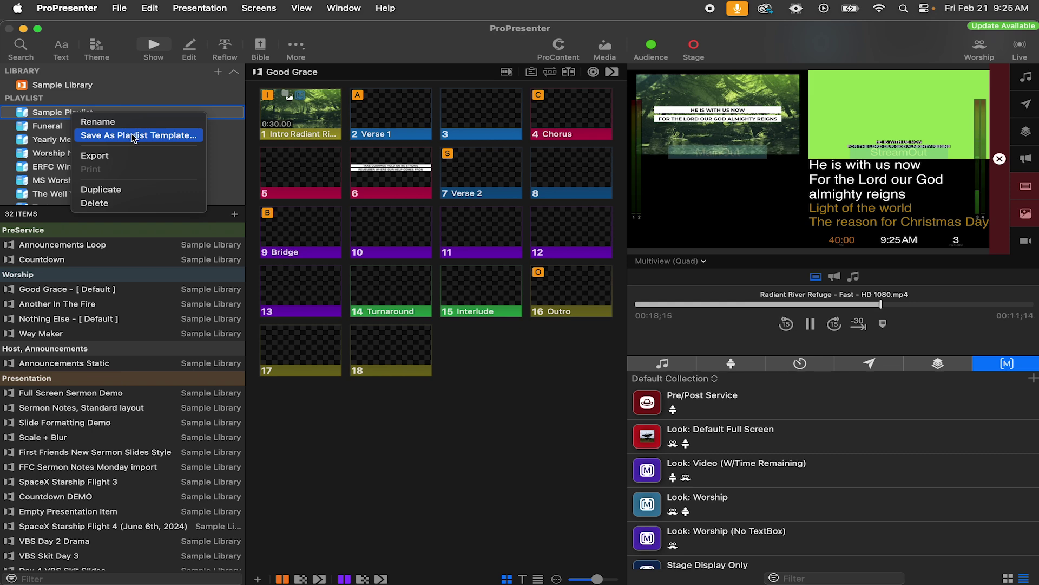
{"action": "left_click", "coordinate": [344, 441]}
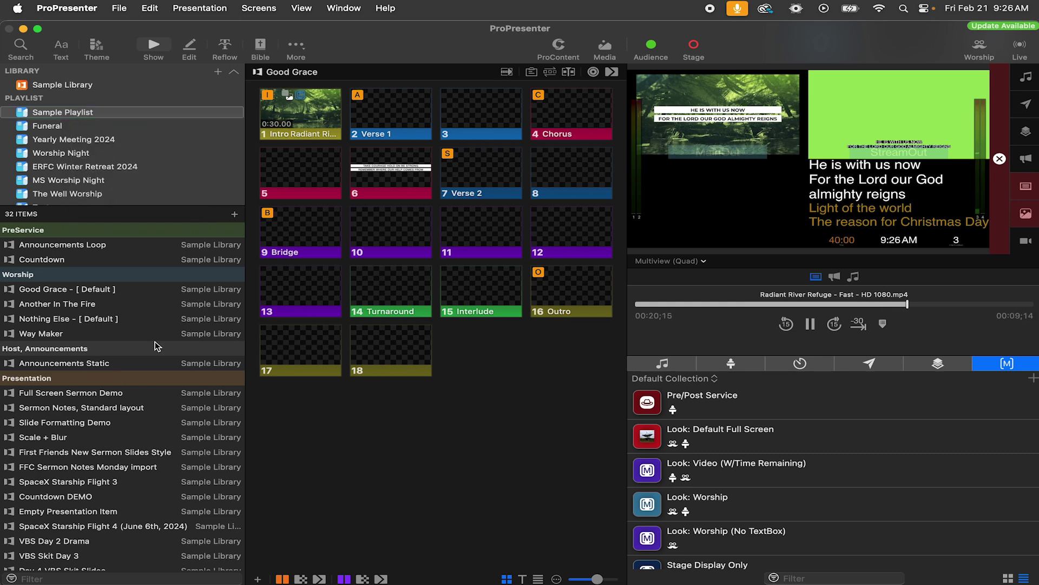
{"action": "scroll", "coordinate": [155, 341], "scroll_direction": "up", "scroll_amount": 1}
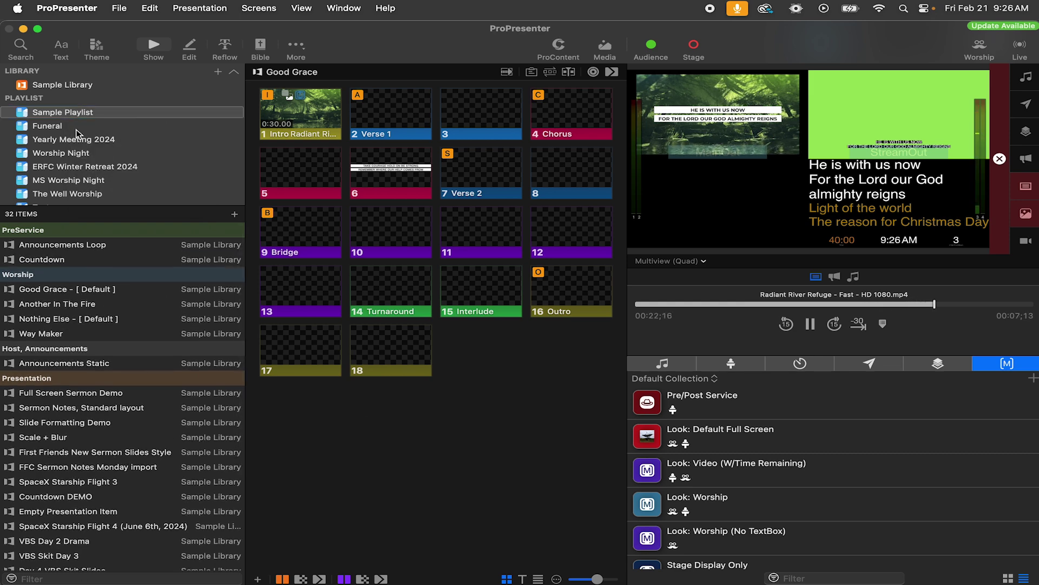
{"action": "right_click", "coordinate": [68, 112]}
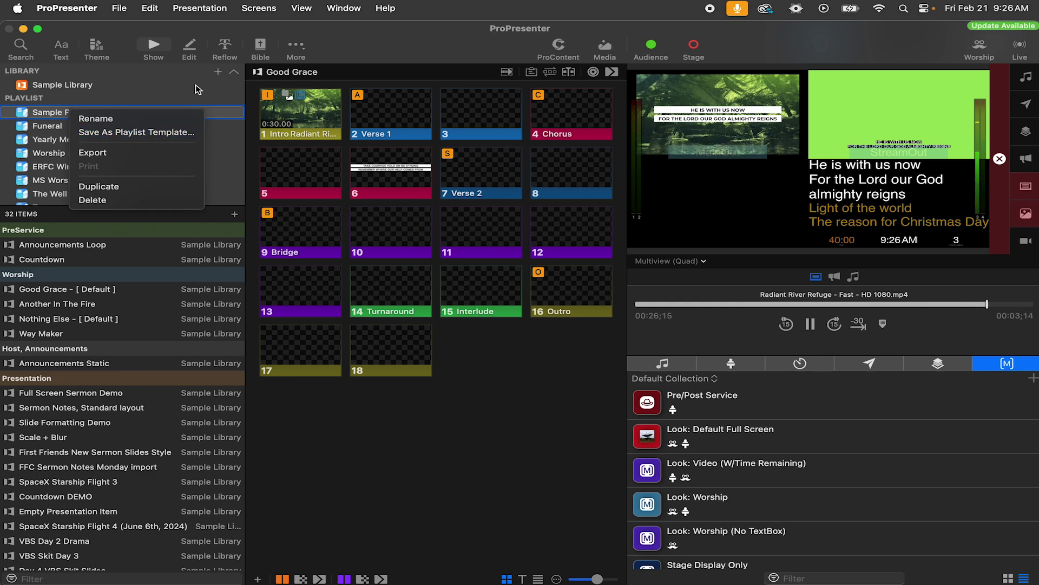
{"action": "left_click", "coordinate": [218, 72]}
{"action": "left_click", "coordinate": [217, 72]}
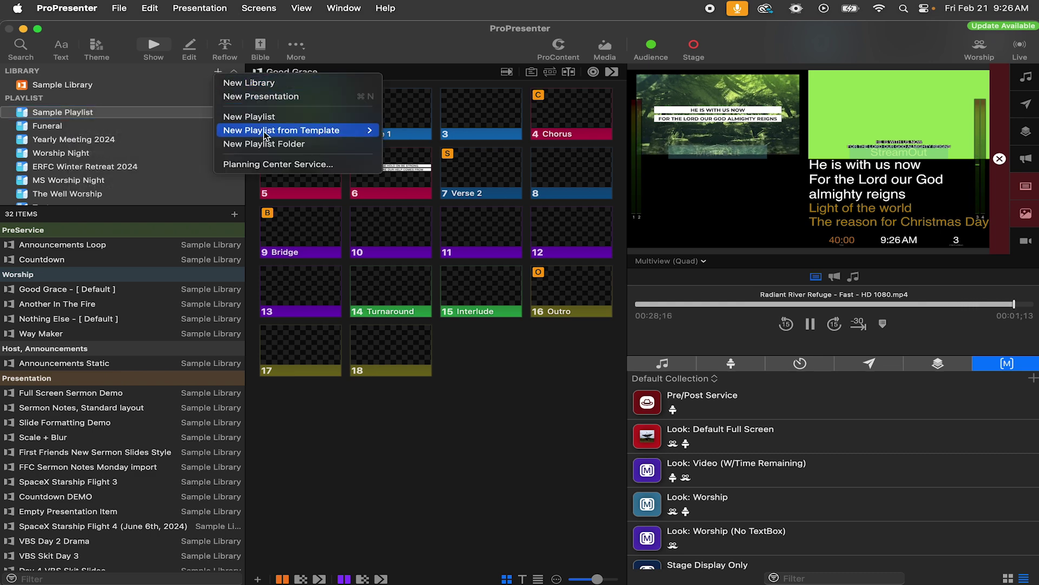
{"action": "mouse_move", "coordinate": [271, 131]}
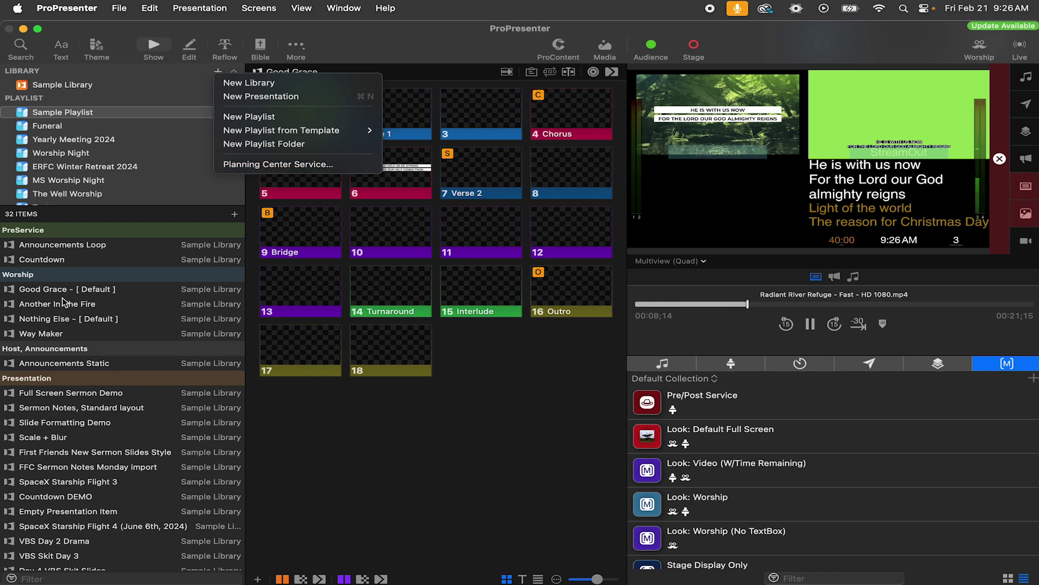
{"action": "left_click", "coordinate": [374, 481]}
{"action": "left_click", "coordinate": [58, 292]}
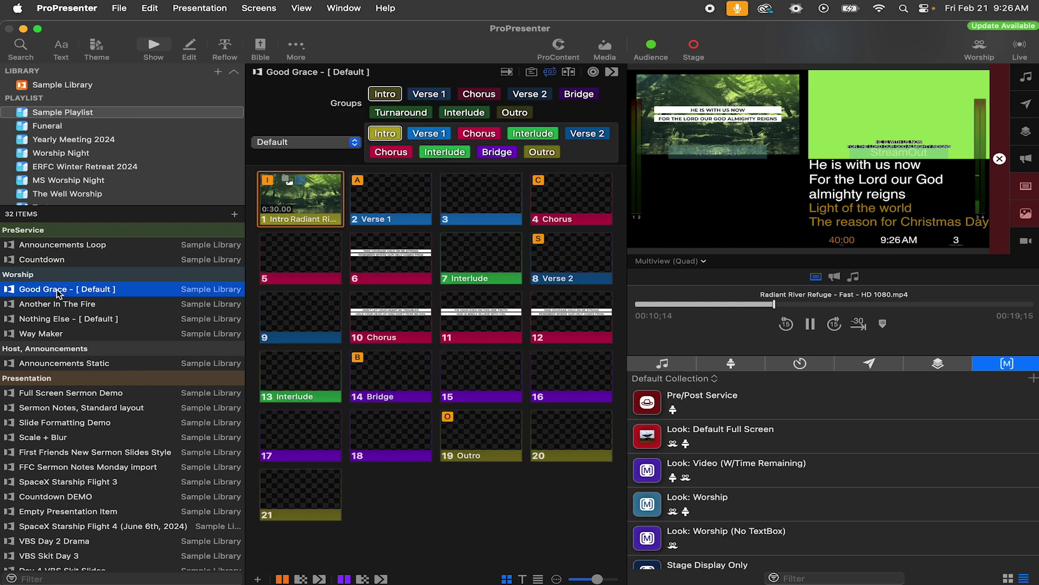
{"action": "right_click", "coordinate": [58, 292]}
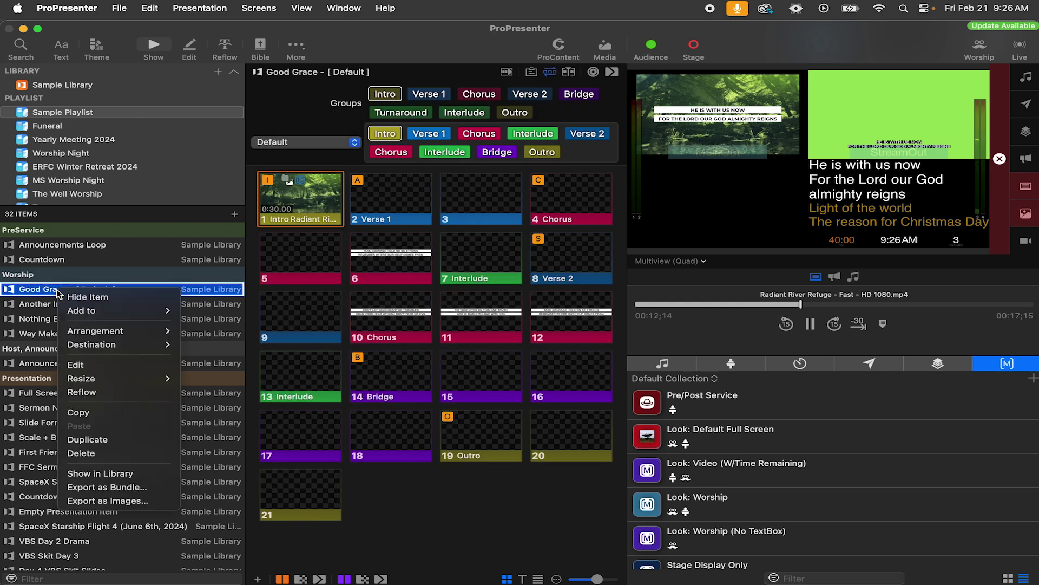
{"action": "left_click", "coordinate": [385, 495]}
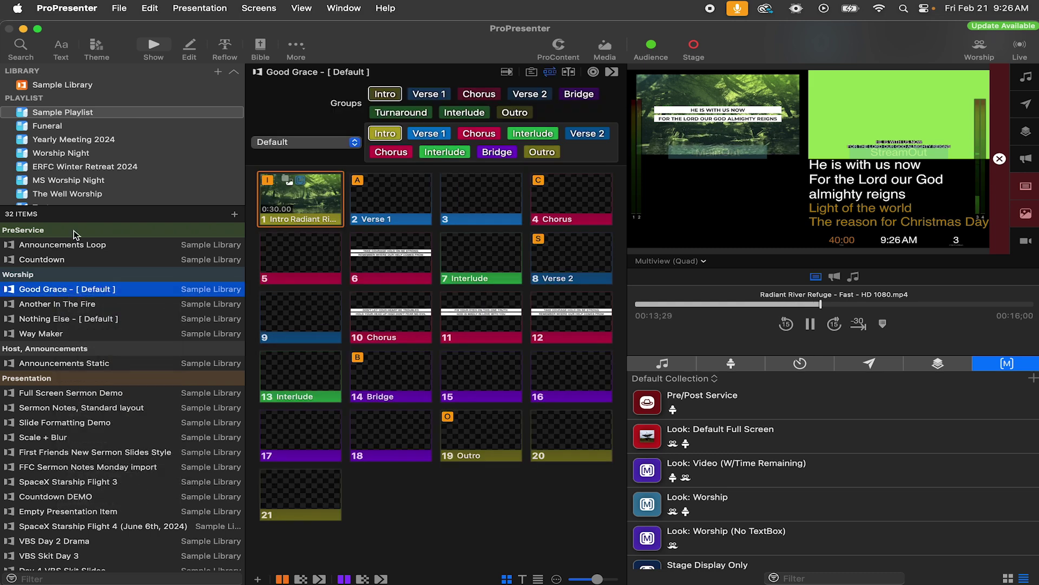
{"action": "left_click", "coordinate": [61, 112]}
{"action": "right_click", "coordinate": [61, 111]}
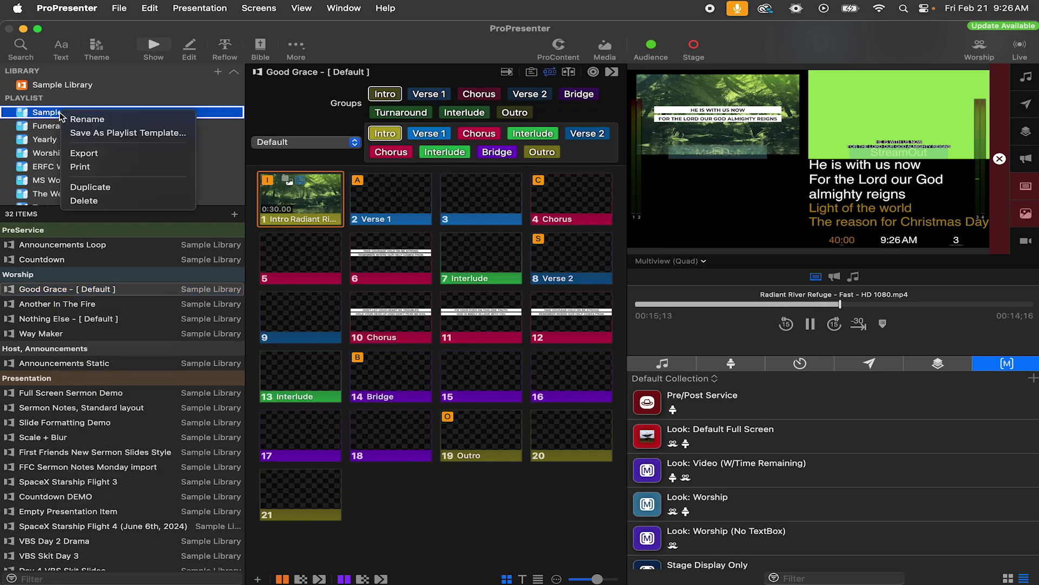
{"action": "key", "text": "Escape"}
{"action": "left_click", "coordinate": [219, 72]}
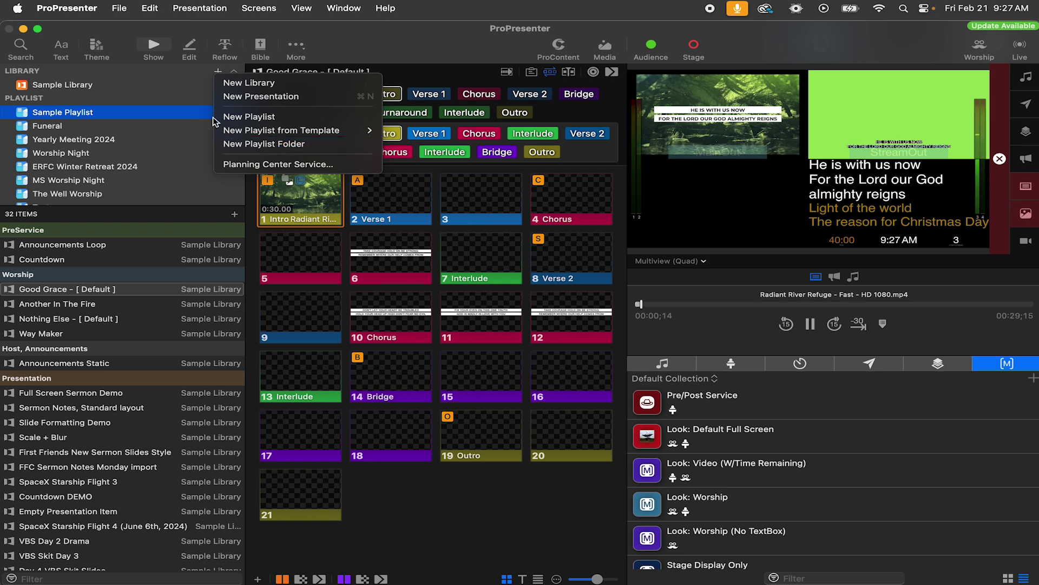
{"action": "left_click", "coordinate": [91, 110]}
{"action": "scroll", "coordinate": [102, 135], "scroll_direction": "down", "scroll_amount": 3}
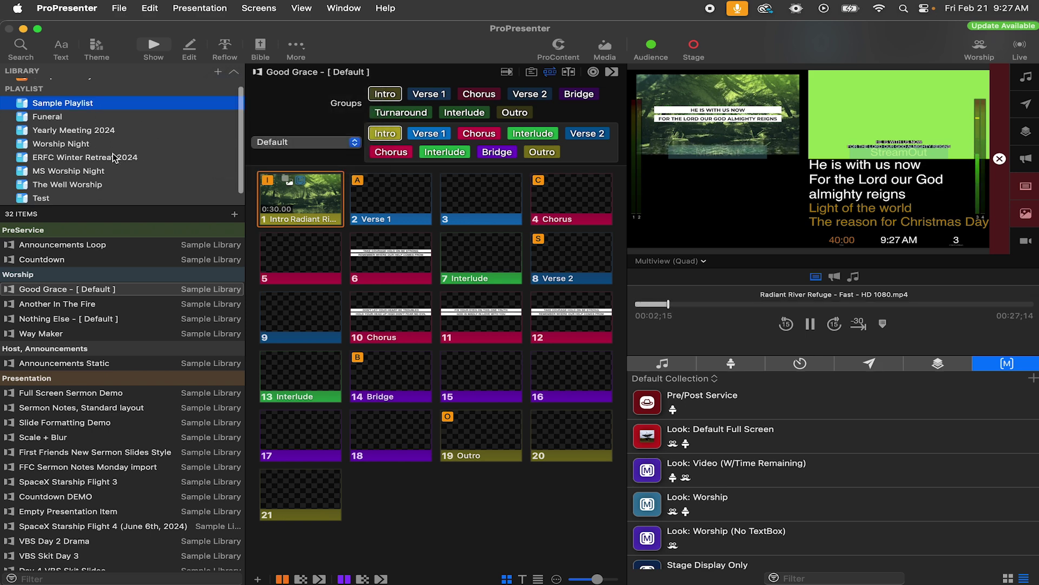
{"action": "scroll", "coordinate": [112, 157], "scroll_direction": "up", "scroll_amount": 3}
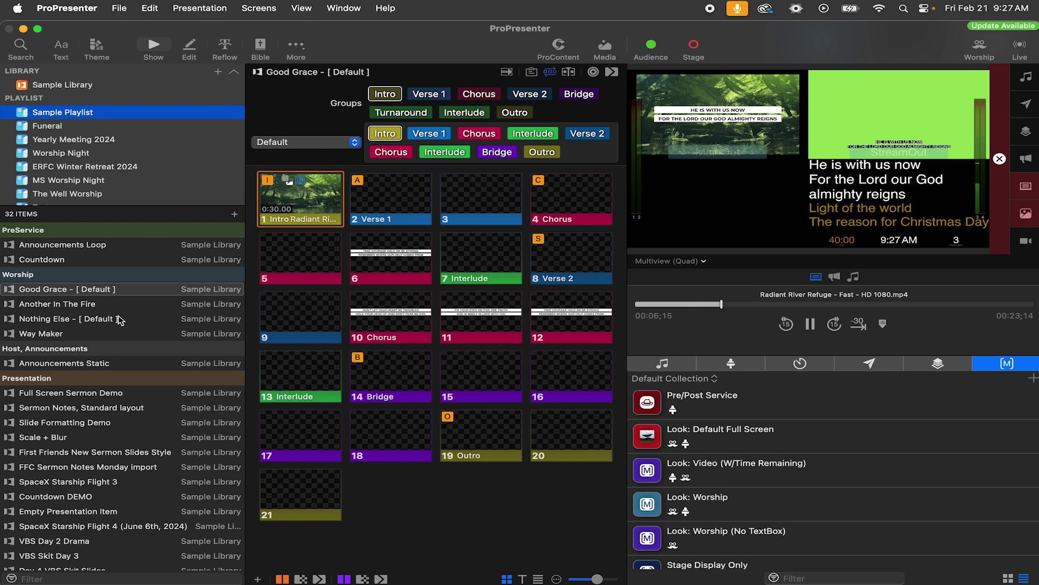
{"action": "scroll", "coordinate": [119, 320], "scroll_direction": "up", "scroll_amount": 2}
{"action": "left_click", "coordinate": [81, 115]}
- Expand the PreService and Worship headers in the Sample Playlist
{"action": "left_click", "coordinate": [235, 214]}
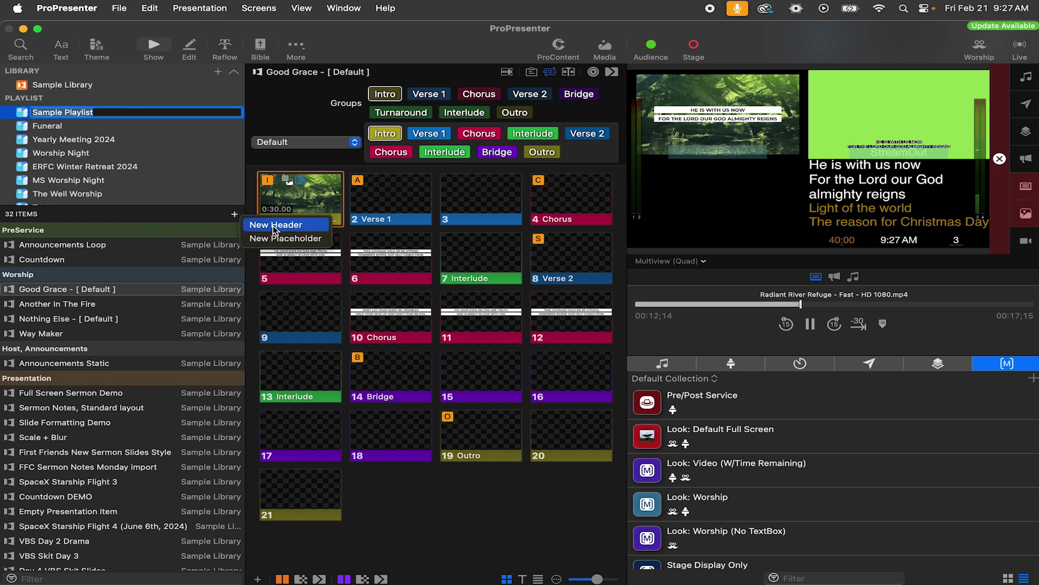
{"action": "left_click", "coordinate": [57, 234]}
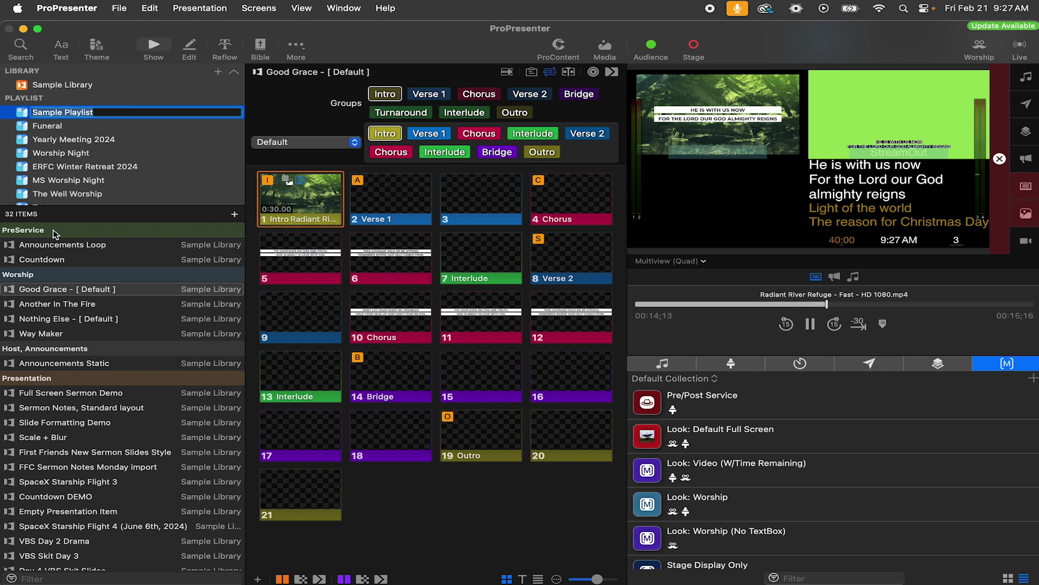
{"action": "left_click", "coordinate": [23, 233]}
{"action": "left_click", "coordinate": [38, 276]}
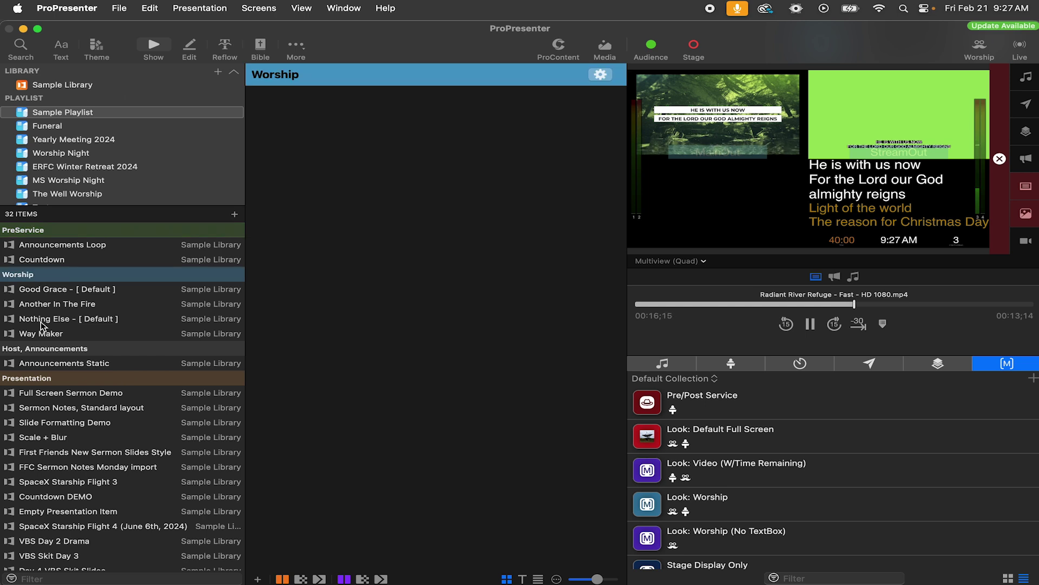
- Add a new placeholder below Good Grace and rename it 'Song 2?'
{"action": "left_click", "coordinate": [235, 214]}
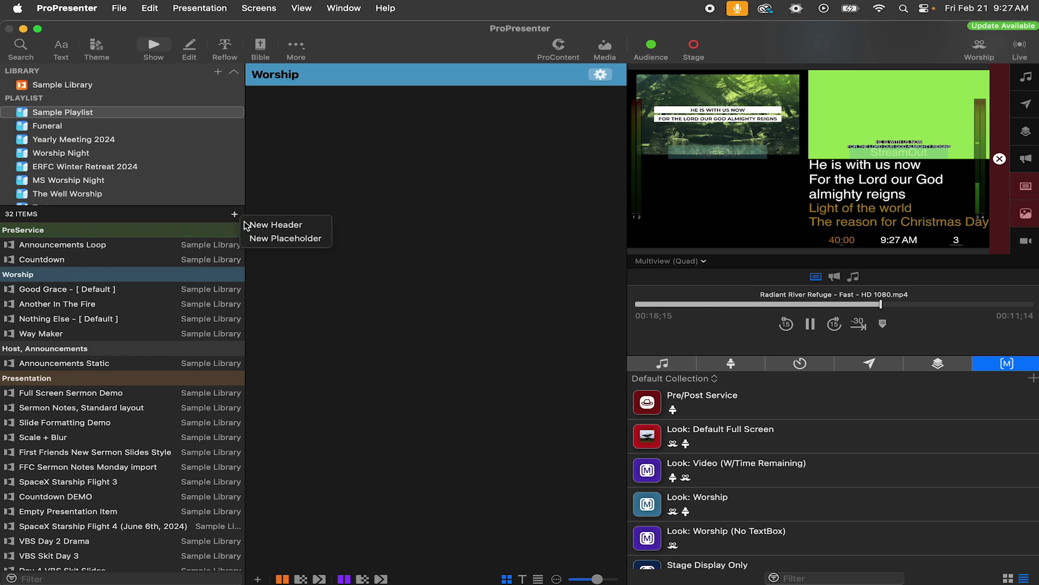
{"action": "left_click", "coordinate": [284, 239]}
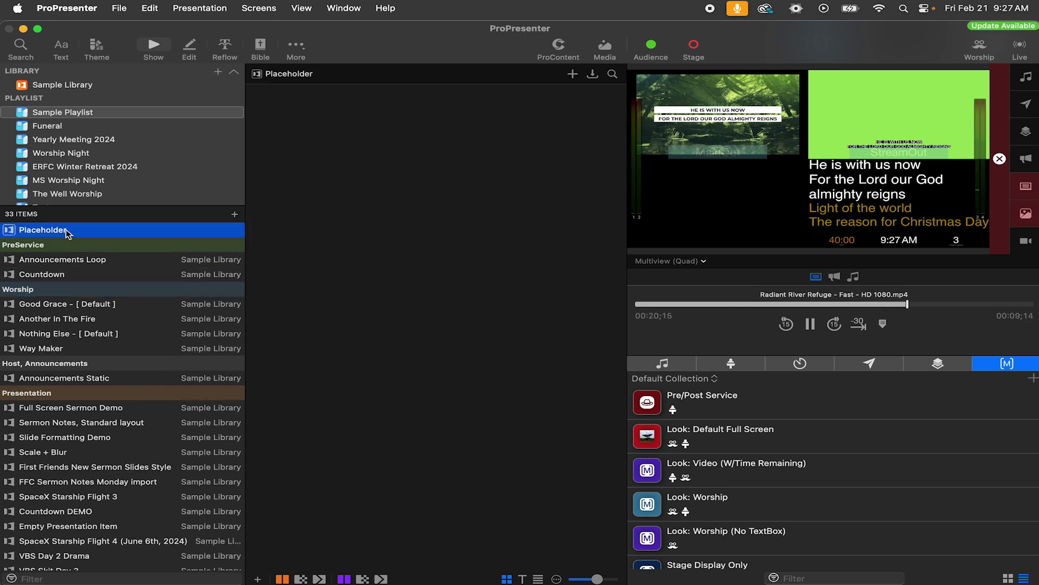
{"action": "left_click_drag", "start_coordinate": [65, 233], "coordinate": [67, 312]}
{"action": "left_click", "coordinate": [55, 305]}
{"action": "right_click", "coordinate": [47, 305]}
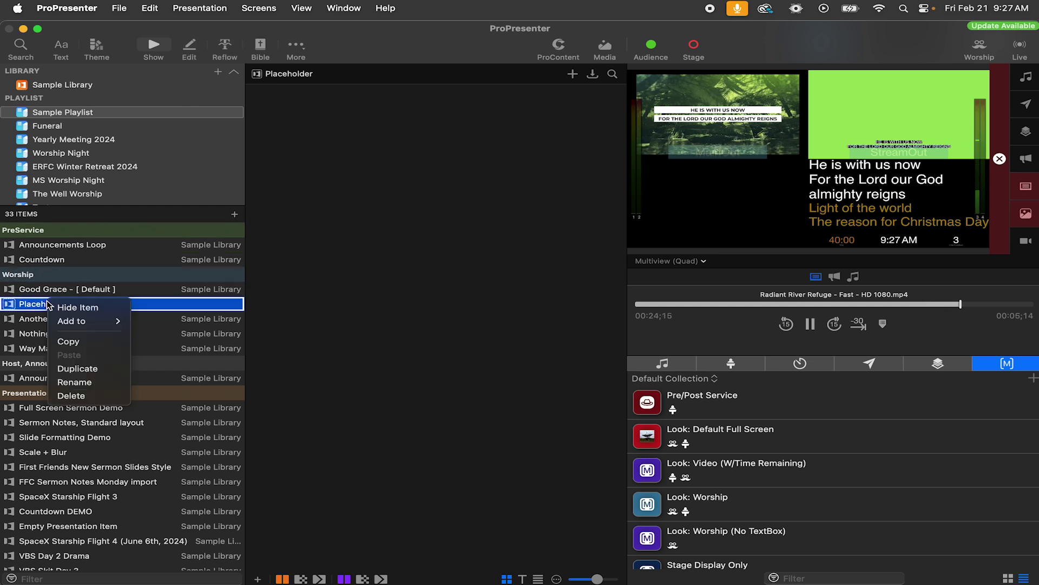
{"action": "left_click", "coordinate": [87, 380]}
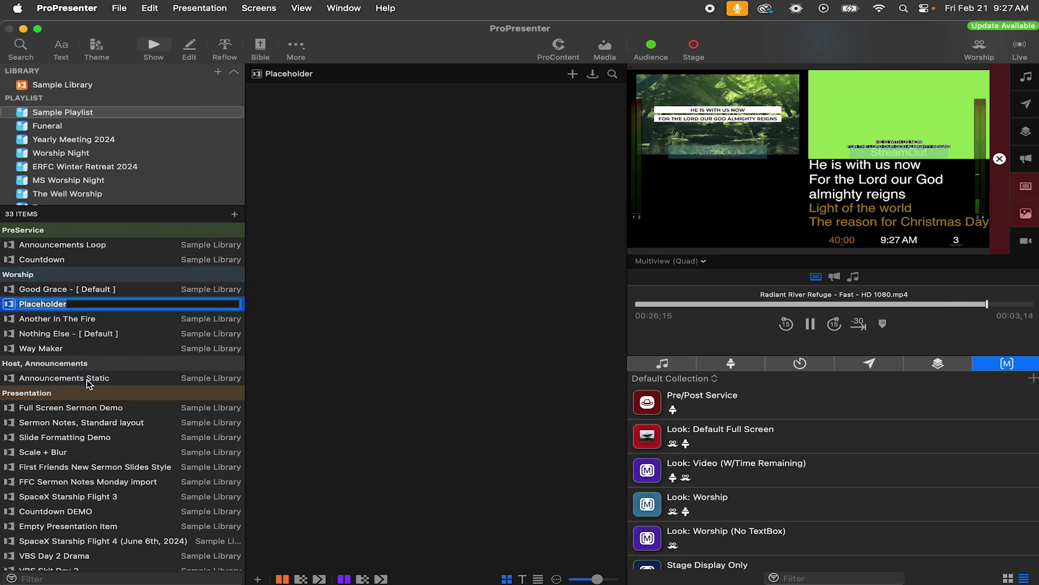
{"action": "type", "text": "Song 2?"}
{"action": "key", "text": "Return"}
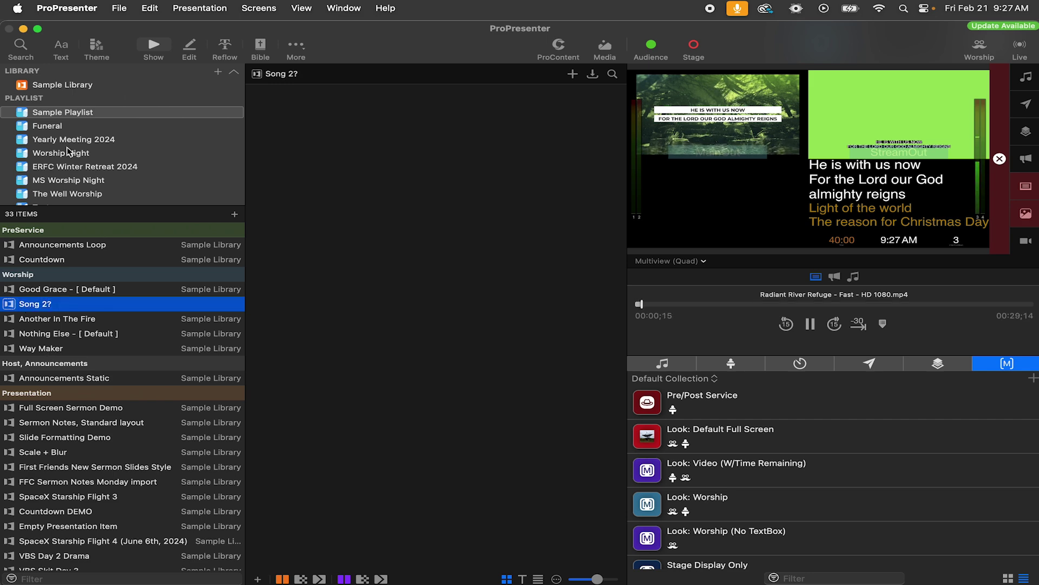
- Compare the Sample Library song list with the Good Grace and Song 2? playlist items
{"action": "left_click", "coordinate": [57, 86]}
{"action": "scroll", "coordinate": [61, 344], "scroll_direction": "down", "scroll_amount": 5}
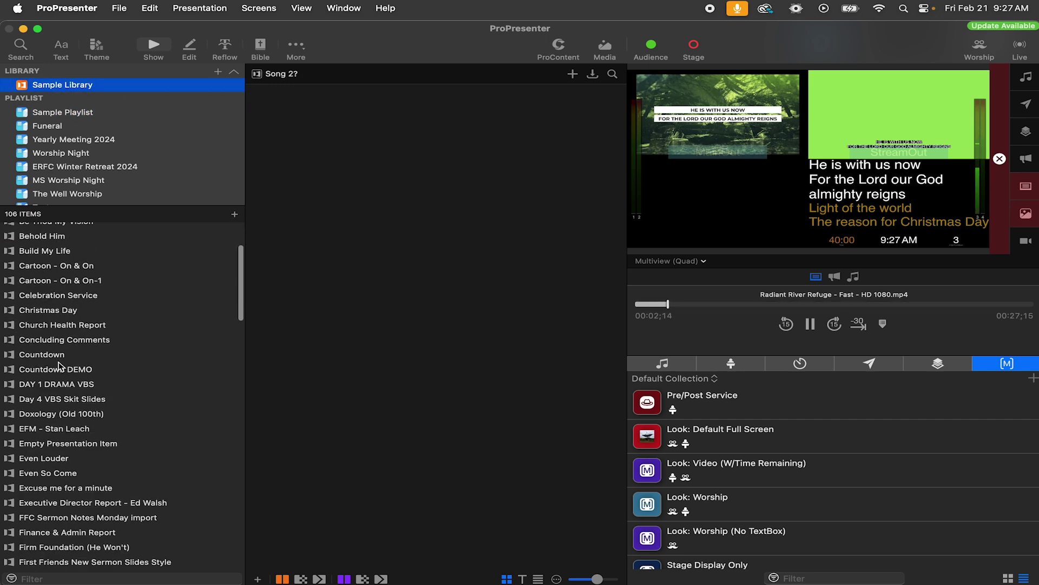
{"action": "scroll", "coordinate": [62, 344], "scroll_direction": "up", "scroll_amount": 5}
{"action": "left_click", "coordinate": [58, 113]}
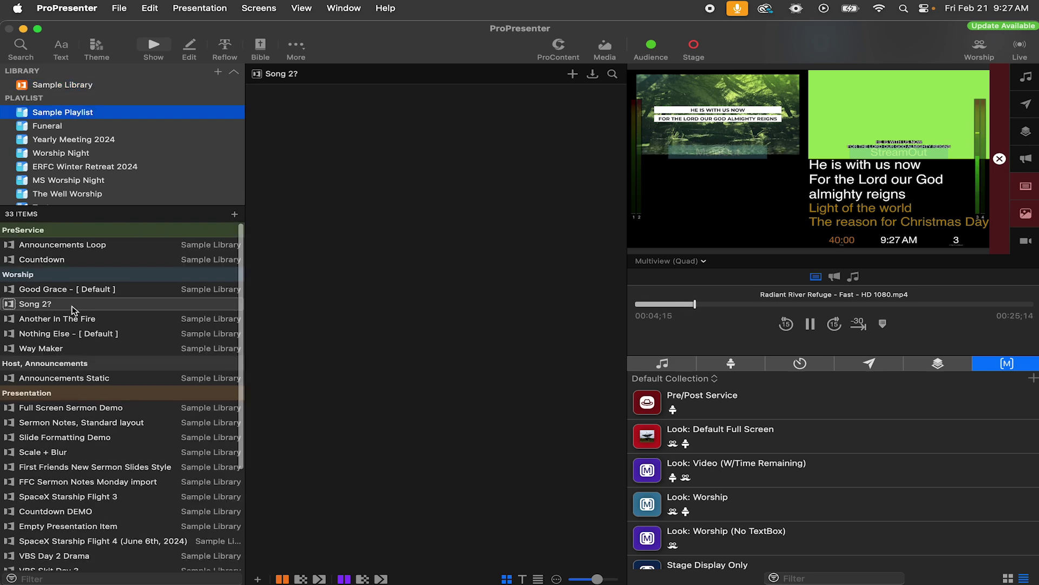
{"action": "left_click", "coordinate": [40, 304]}
{"action": "left_click", "coordinate": [40, 290]}
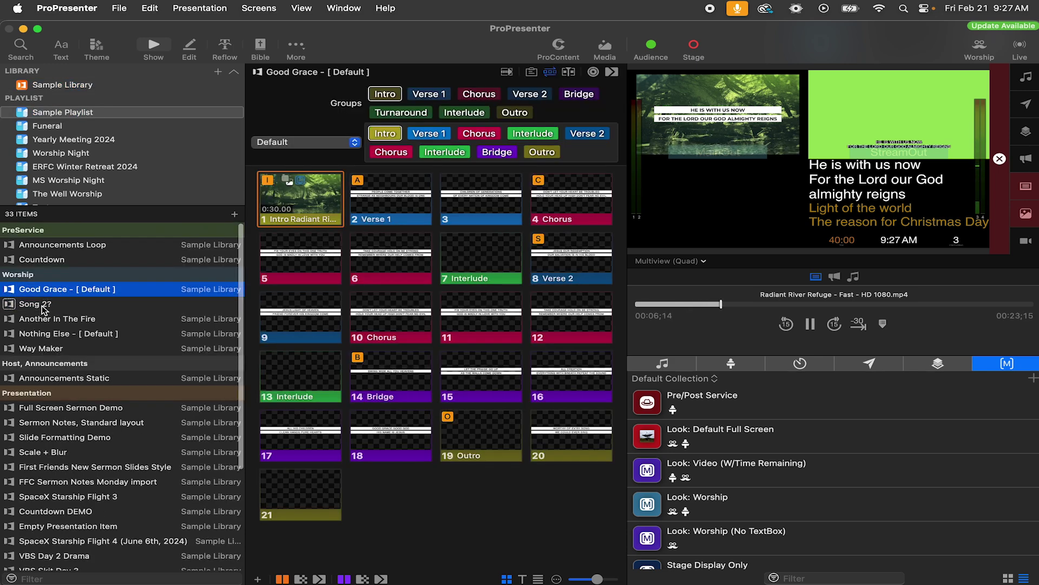
{"action": "left_click", "coordinate": [43, 307]}
{"action": "left_click", "coordinate": [69, 85]}
{"action": "scroll", "coordinate": [98, 369], "scroll_direction": "down", "scroll_amount": 10}
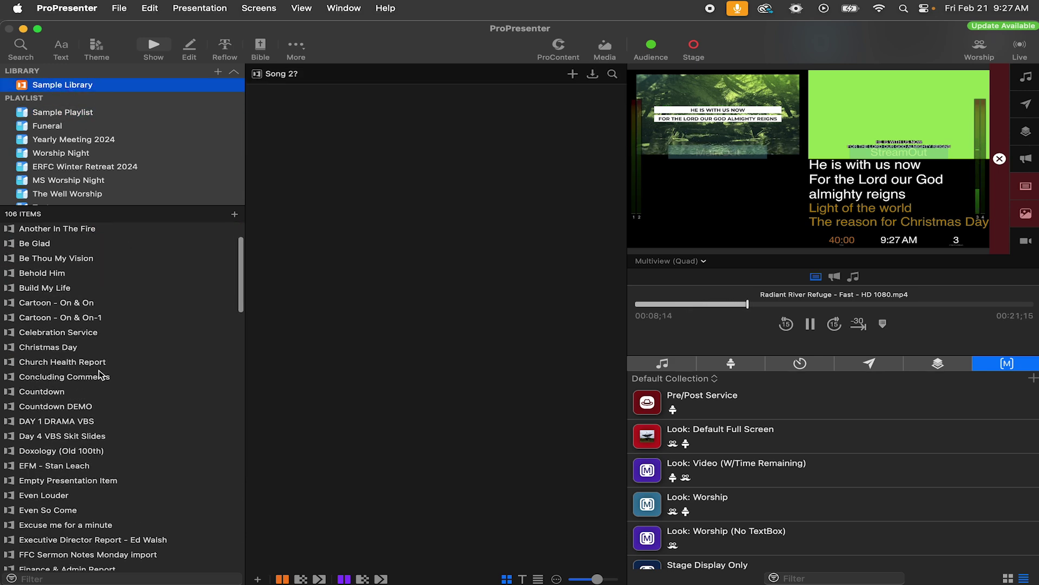
- Drag Great Is Thy Faithfulness from the Sample Library onto the Song 2? placeholder
{"action": "left_click_drag", "start_coordinate": [88, 353], "coordinate": [49, 244]}
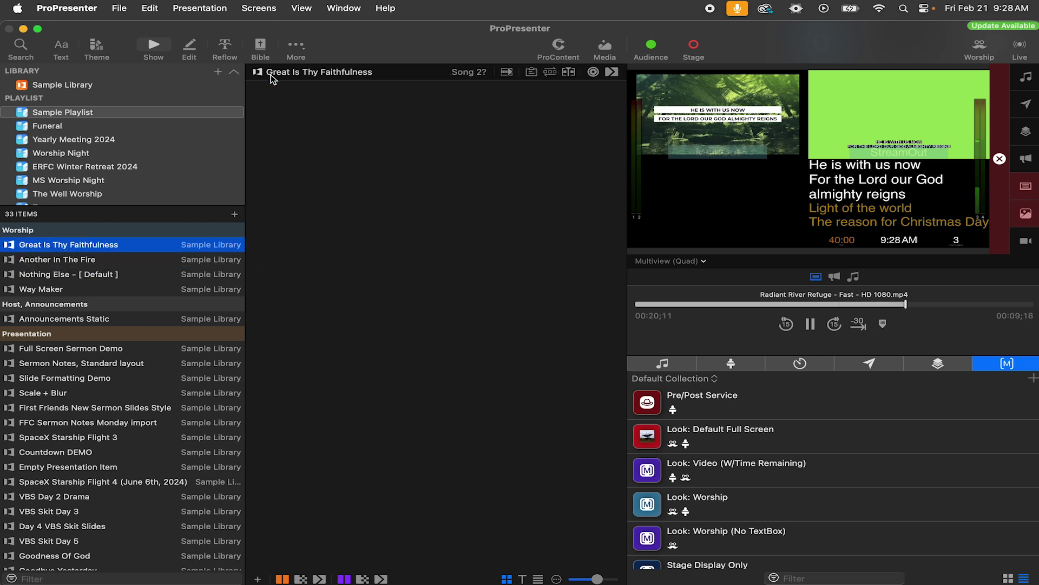
{"action": "scroll", "coordinate": [63, 264], "scroll_direction": "up", "scroll_amount": 3}
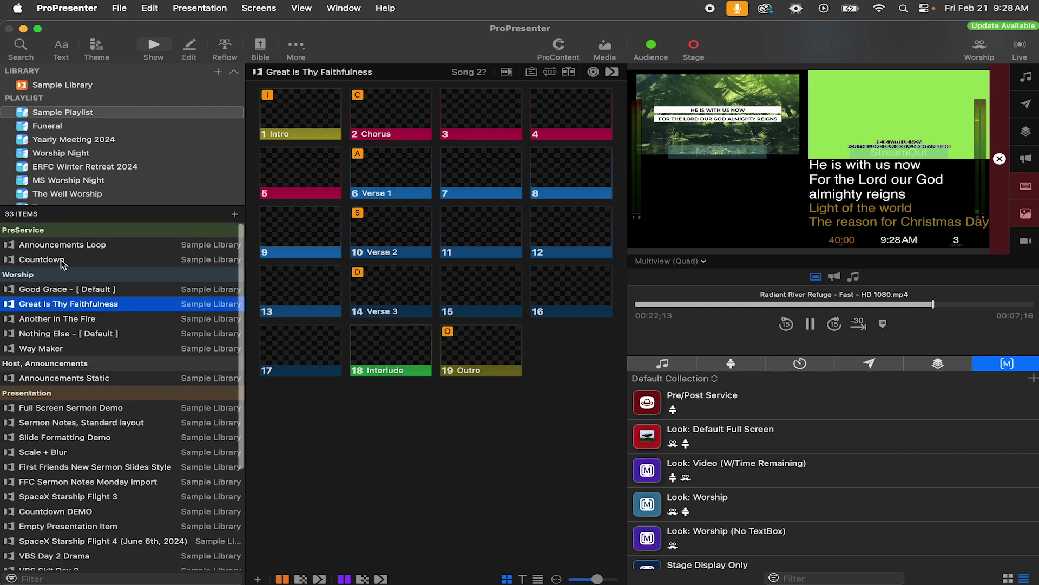
- Look through the item actions for Great Is Thy Faithfulness and Good Grace without choosing any
{"action": "right_click", "coordinate": [54, 305]}
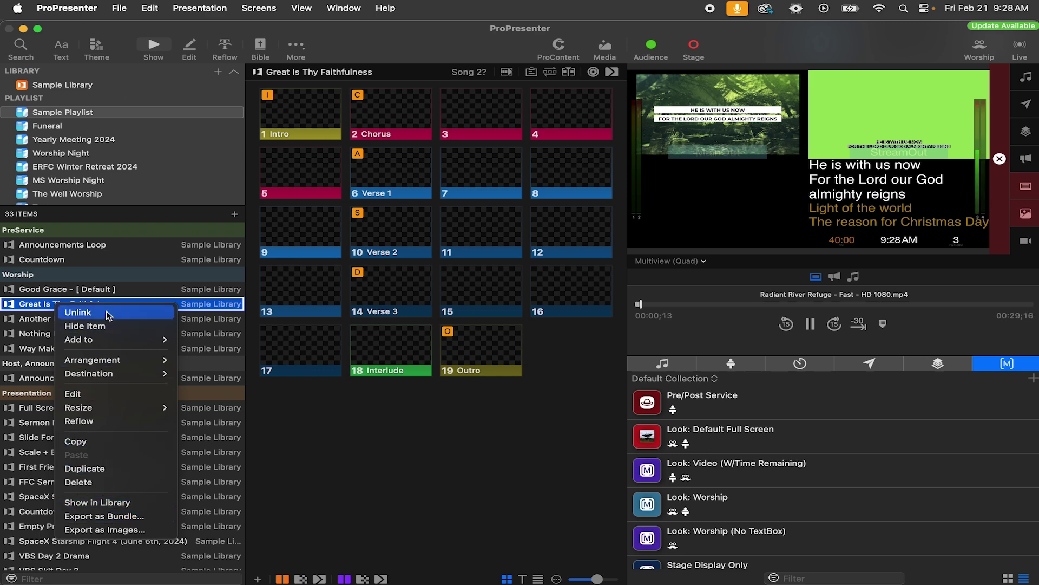
{"action": "left_click", "coordinate": [312, 441]}
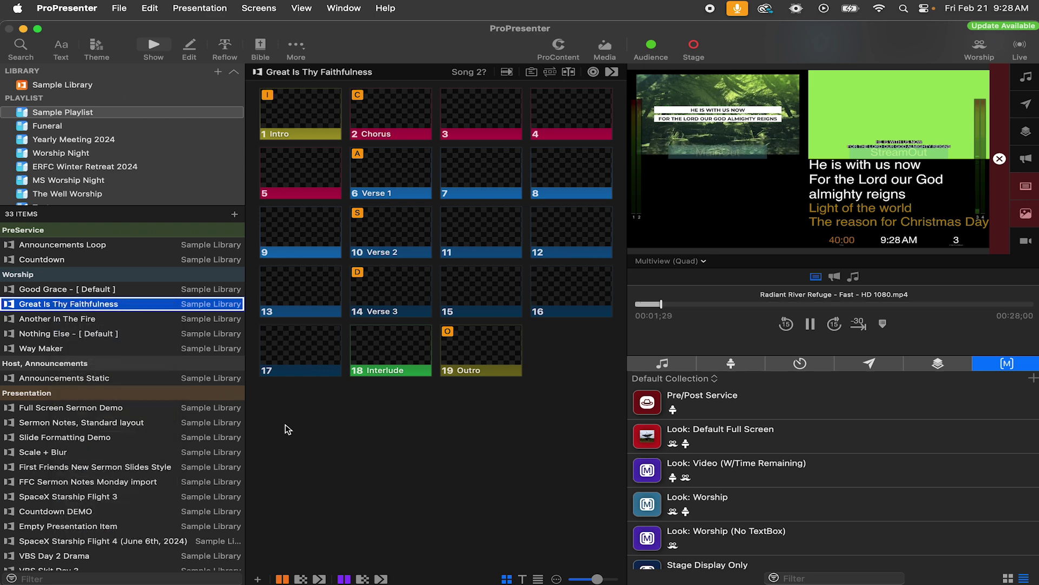
{"action": "right_click", "coordinate": [42, 316]}
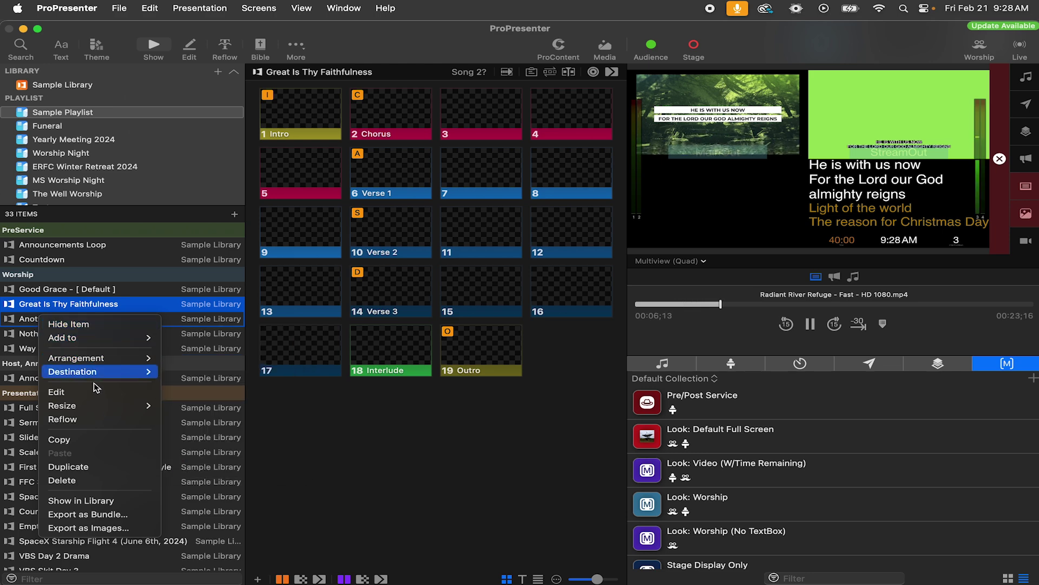
{"action": "mouse_move", "coordinate": [101, 410]}
{"action": "left_click", "coordinate": [257, 408]}
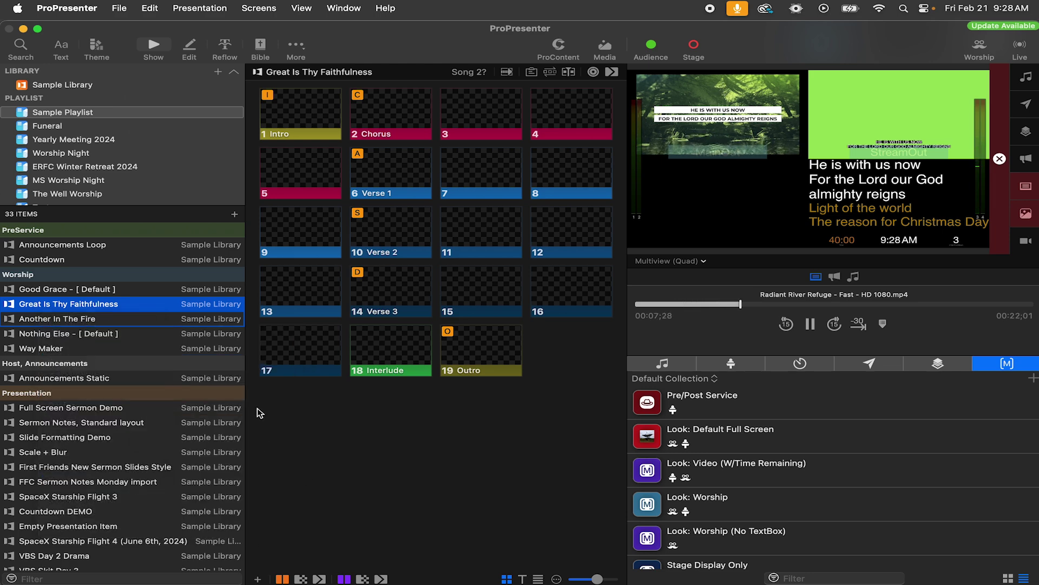
{"action": "left_click", "coordinate": [75, 292]}
{"action": "right_click", "coordinate": [74, 291]}
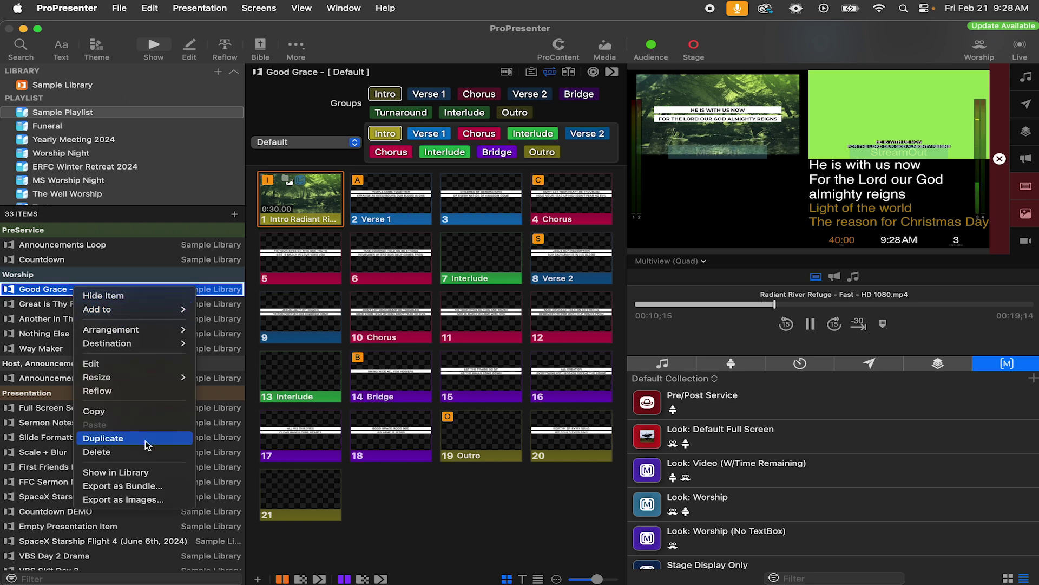
{"action": "left_click", "coordinate": [382, 512]}
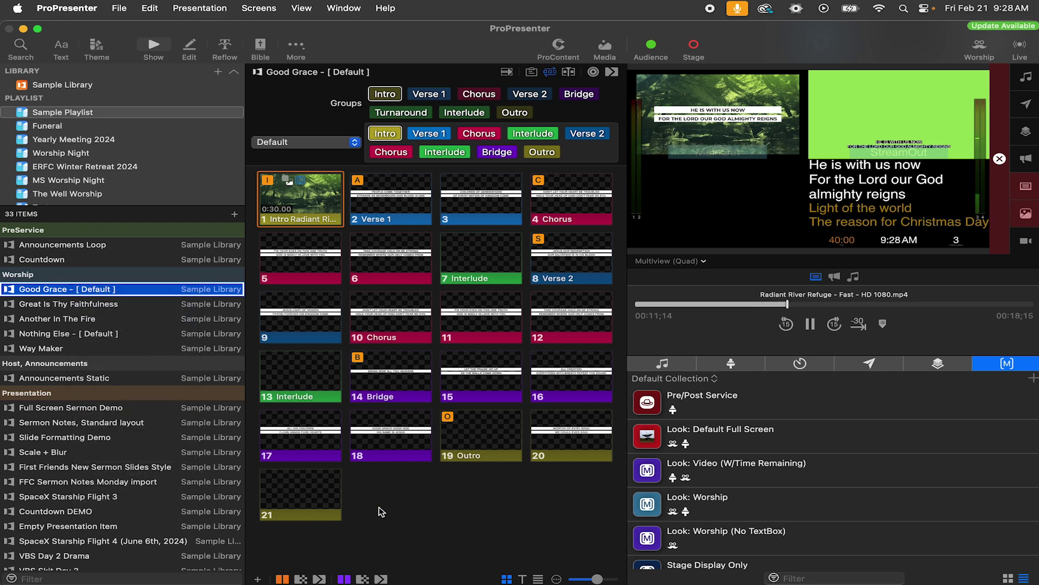
- Unlink Great Is Thy Faithfulness so the slot reverts to the empty Song 2? placeholder
{"action": "left_click", "coordinate": [58, 304]}
{"action": "right_click", "coordinate": [58, 306]}
{"action": "left_click", "coordinate": [88, 310]}
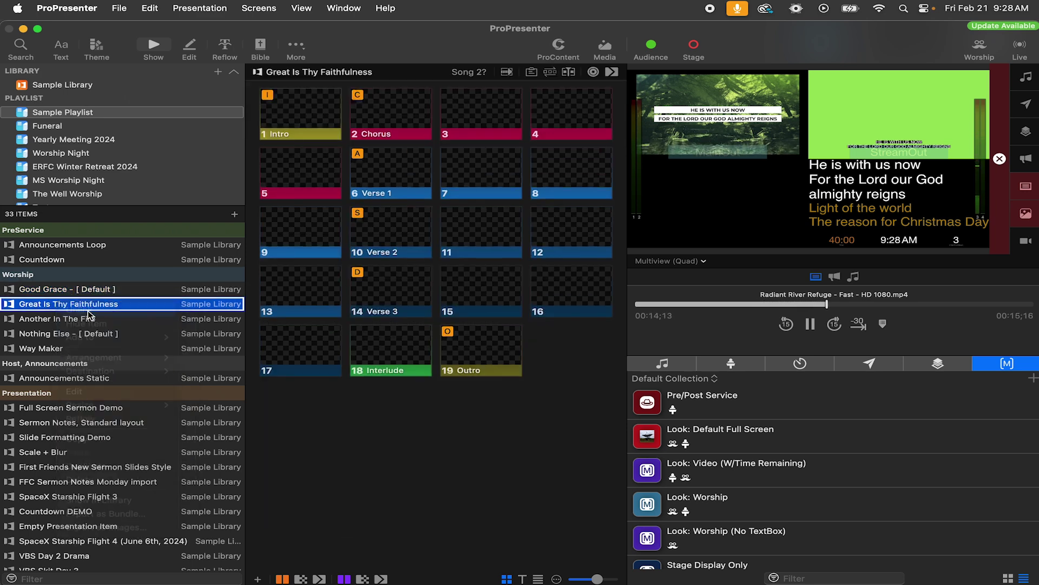
{"action": "left_click", "coordinate": [235, 214]}
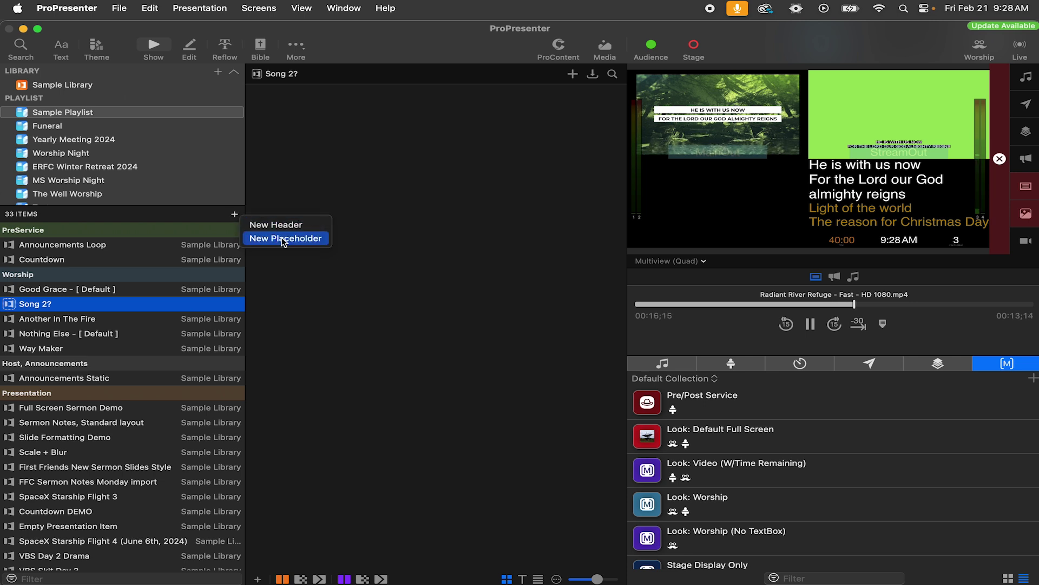
{"action": "left_click", "coordinate": [292, 287]}
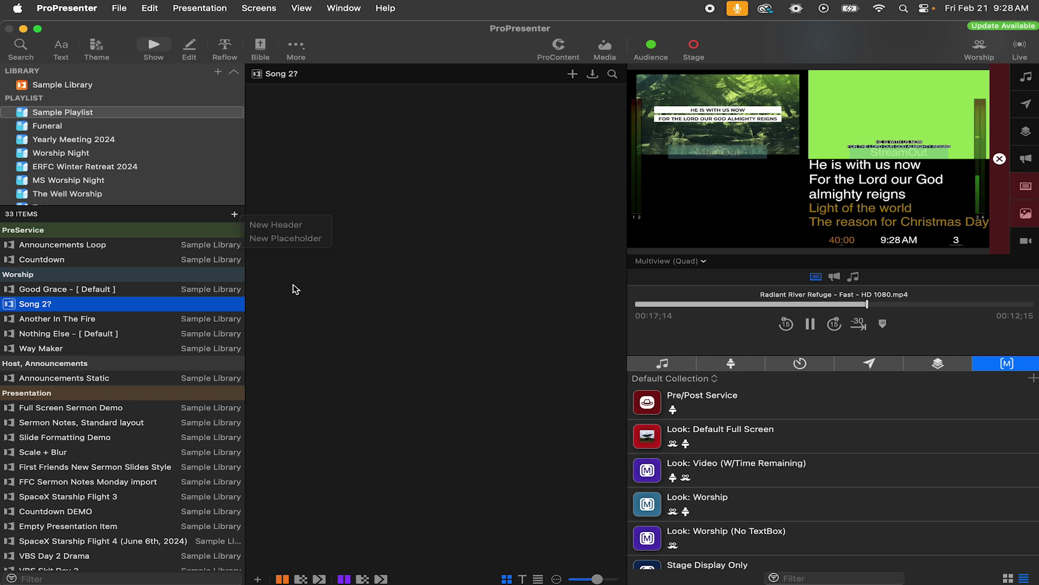
{"action": "right_click", "coordinate": [29, 307]}
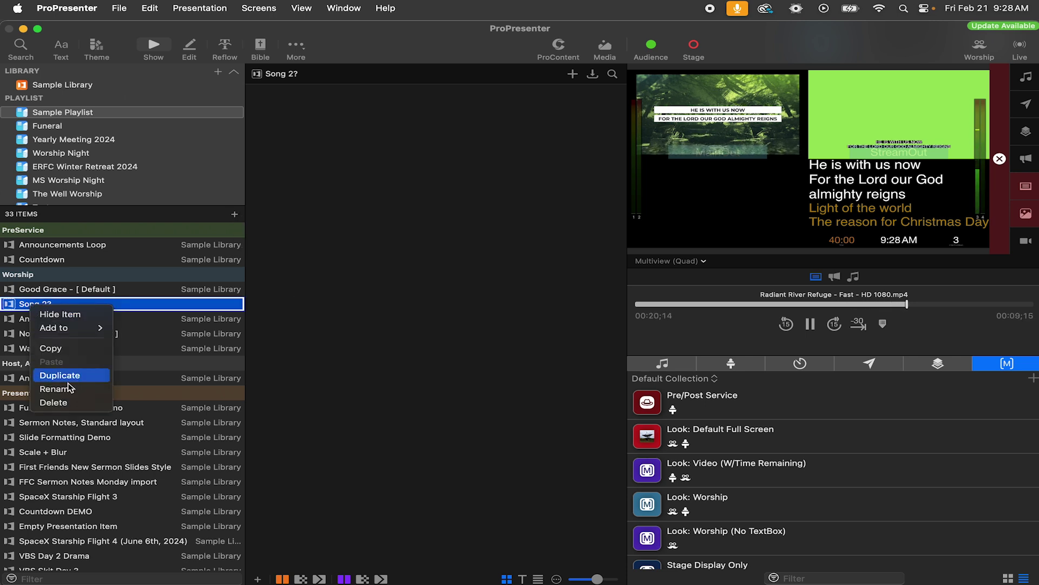
{"action": "left_click", "coordinate": [290, 365]}
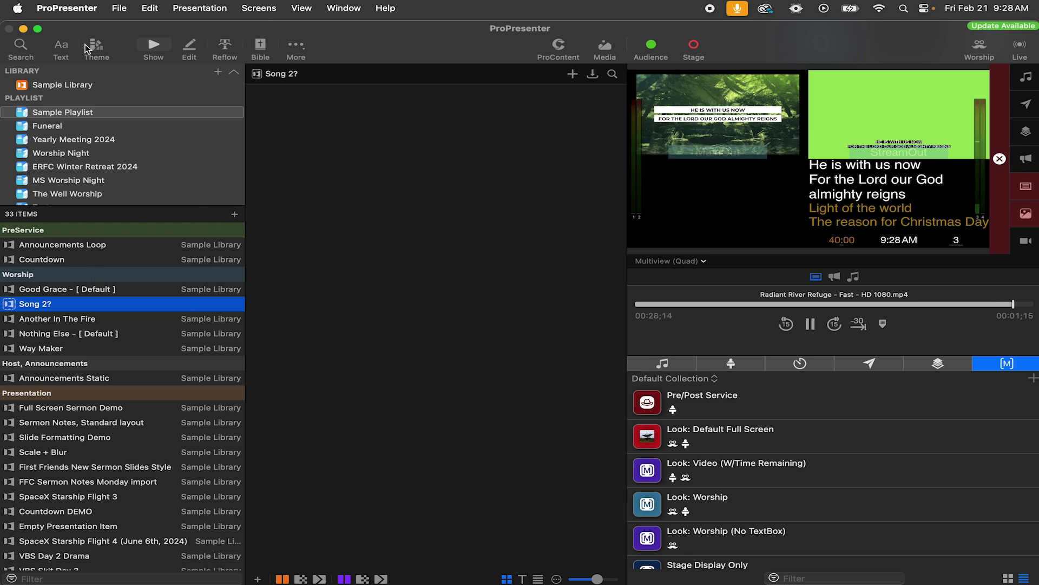
- Search the presentation library for 'A' and drag Gratitude into the Song 2? placeholder
{"action": "left_click", "coordinate": [22, 46]}
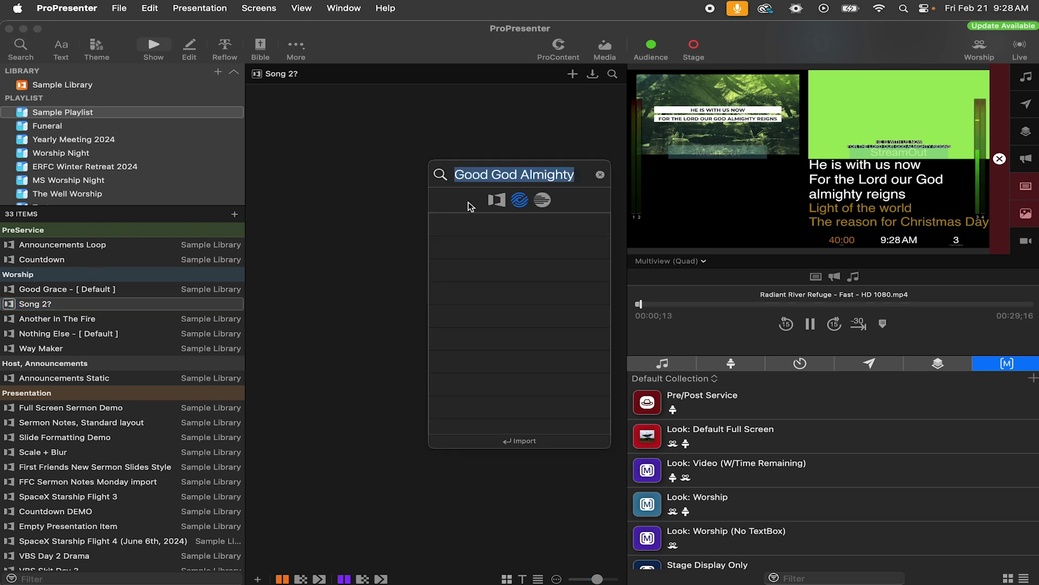
{"action": "left_click", "coordinate": [501, 198]}
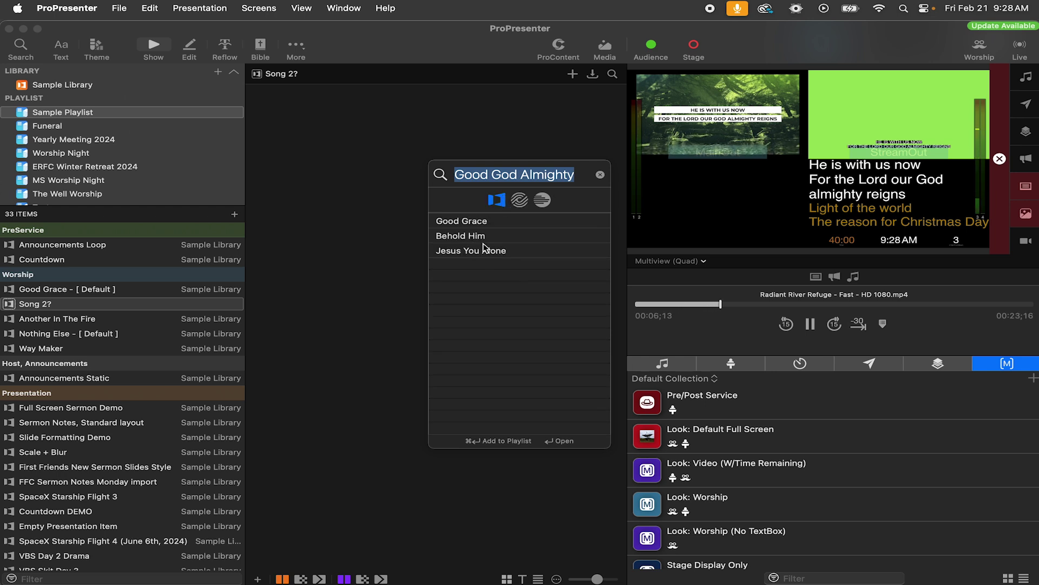
{"action": "key", "text": "Escape"}
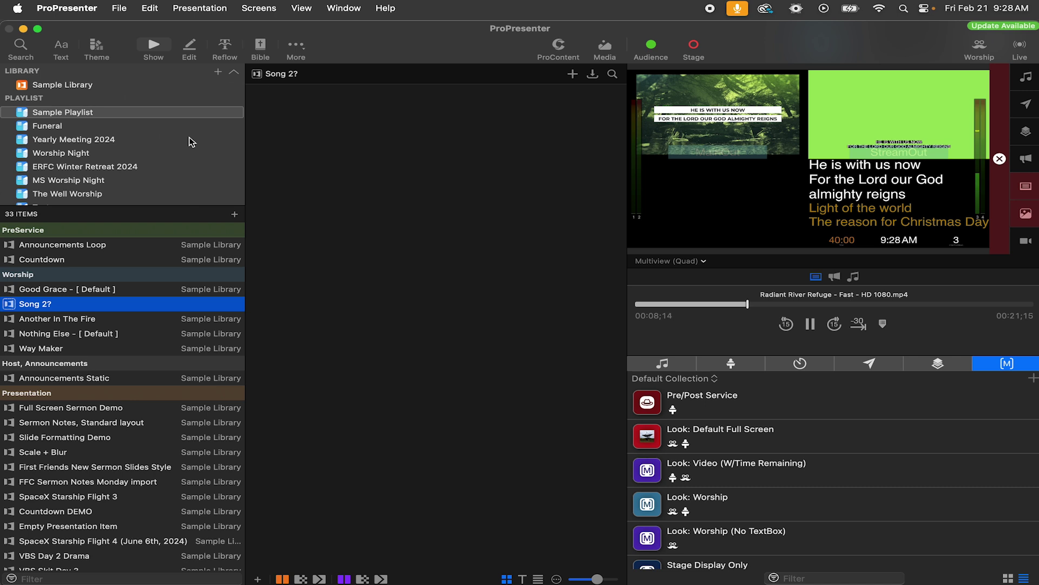
{"action": "left_click", "coordinate": [20, 46]}
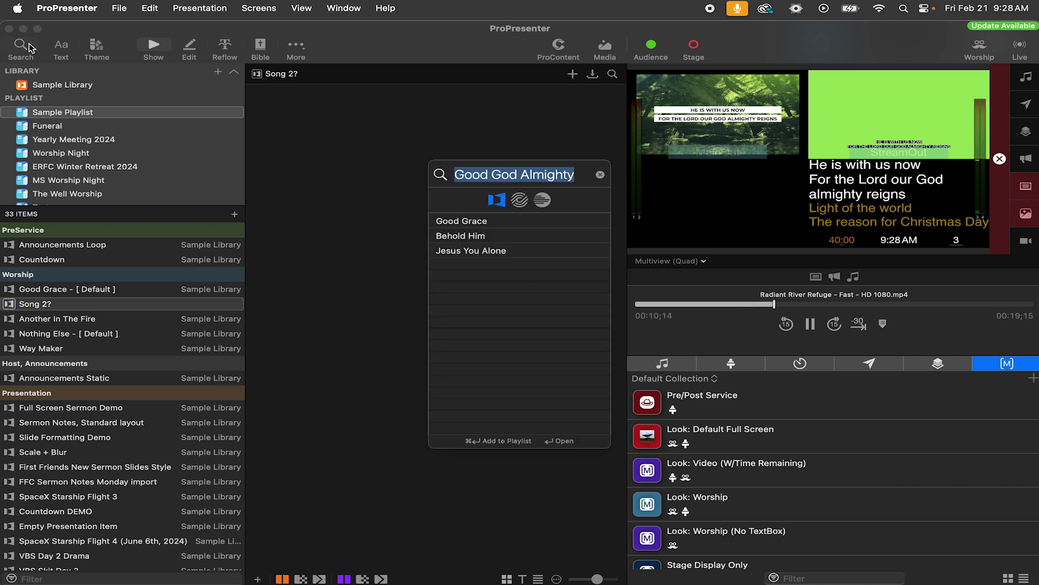
{"action": "key", "text": "BackSpace"}
{"action": "type", "text": "A"}
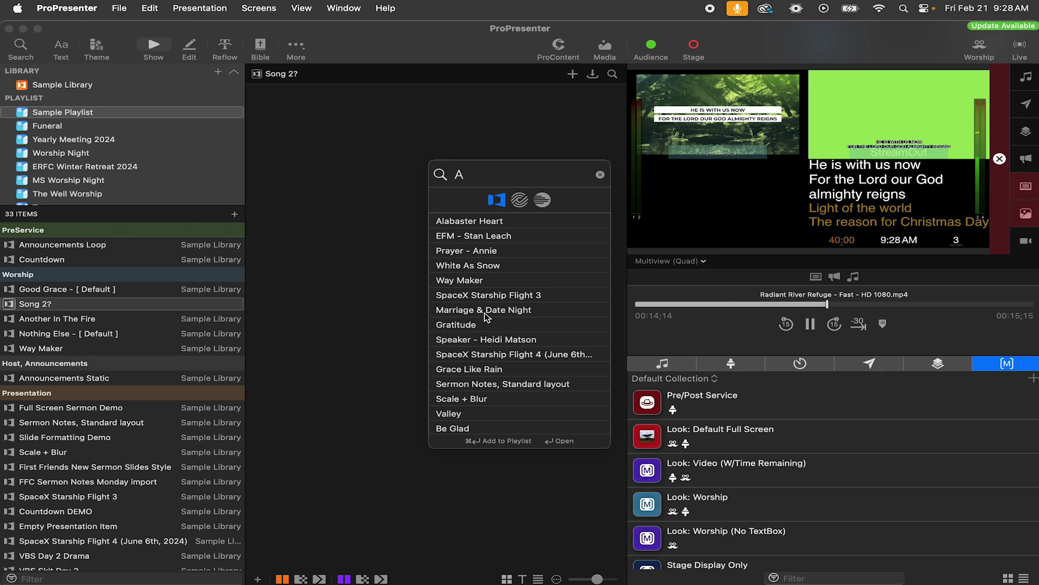
{"action": "left_click", "coordinate": [457, 326]}
{"action": "left_click_drag", "start_coordinate": [456, 326], "coordinate": [292, 80]}
{"action": "left_click", "coordinate": [297, 358]}
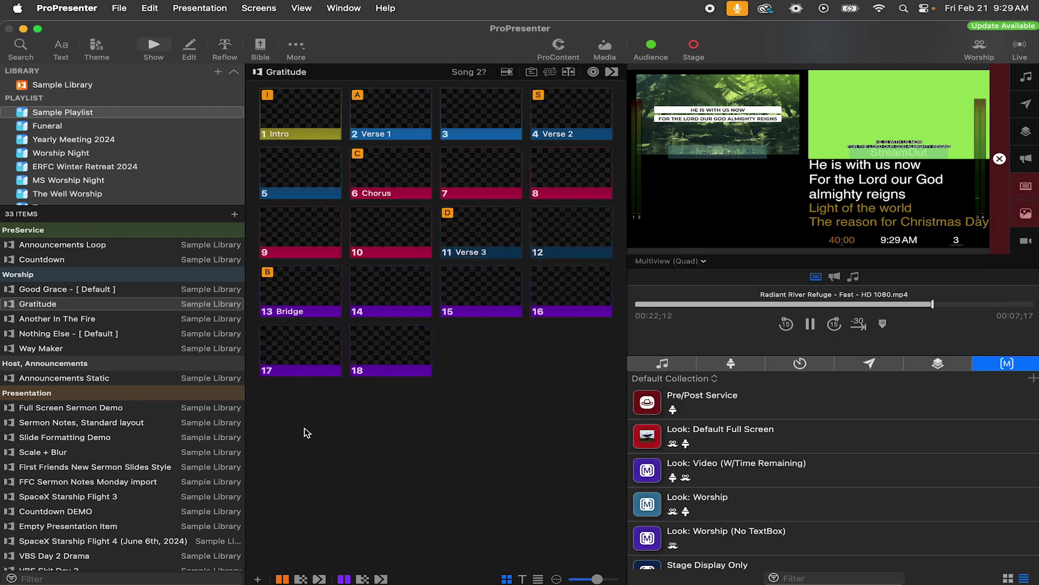
- Set the Worship header's linked timer to Countdown (00:40:00 duration), then show the Timers list
{"action": "left_click", "coordinate": [75, 276]}
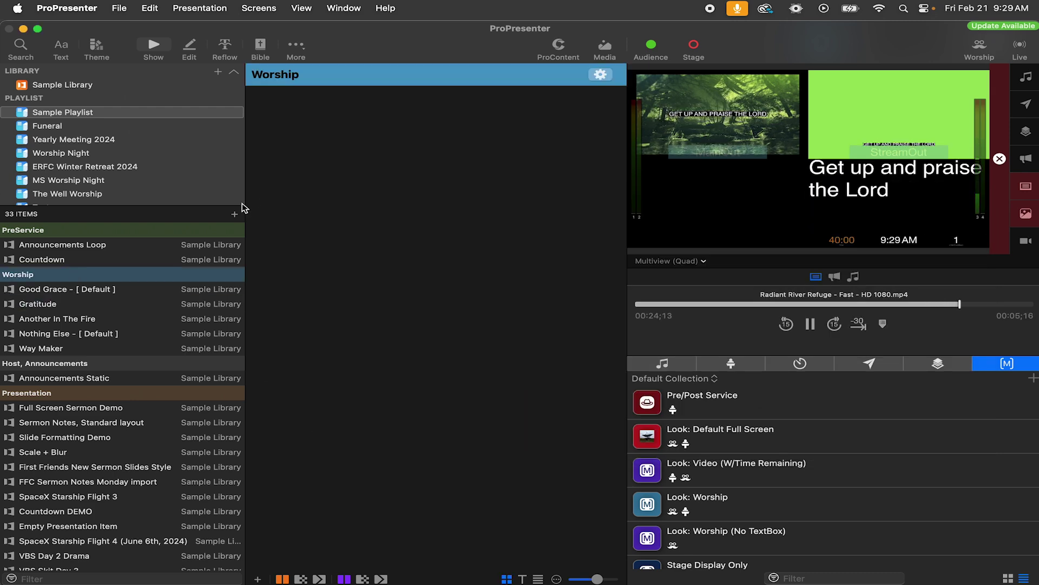
{"action": "left_click", "coordinate": [599, 76]}
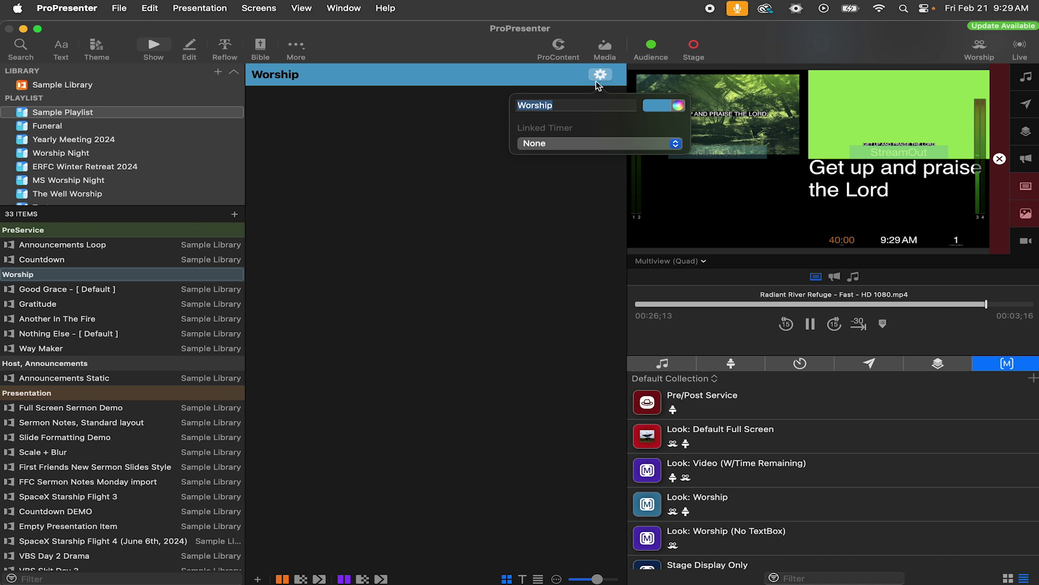
{"action": "left_click", "coordinate": [583, 144]}
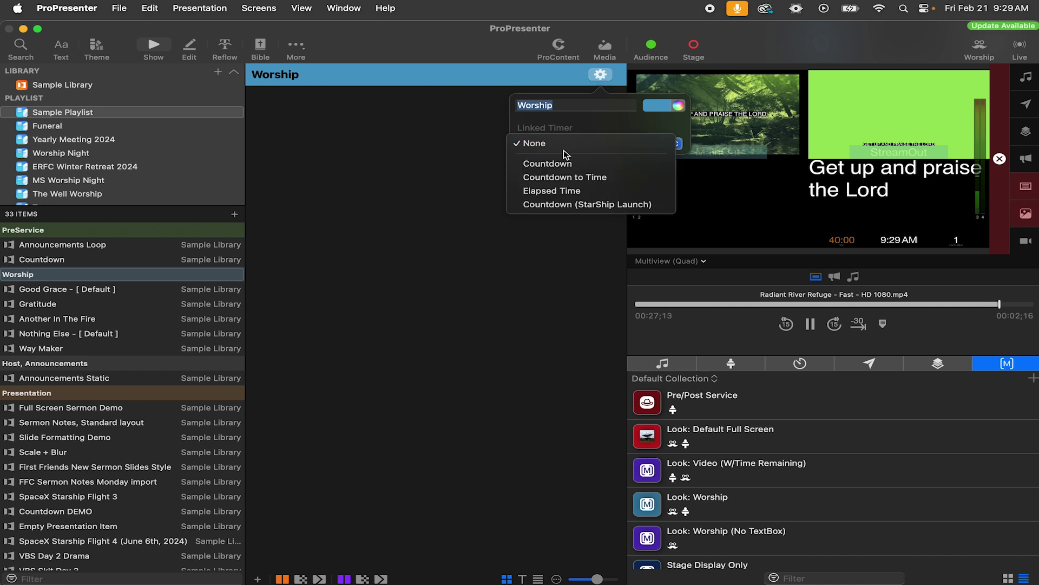
{"action": "left_click", "coordinate": [549, 204]}
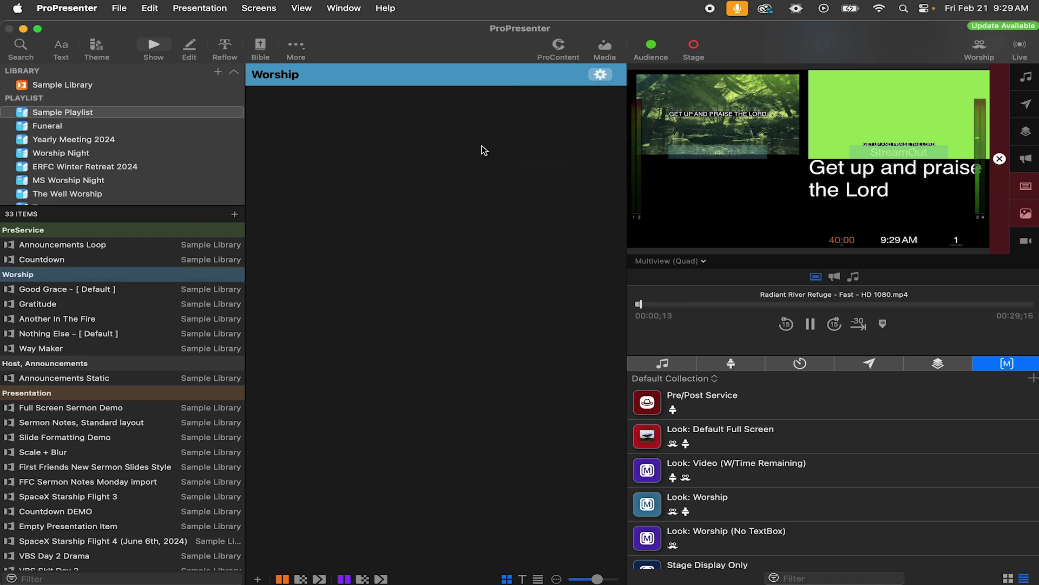
{"action": "left_click", "coordinate": [600, 74]}
{"action": "left_click", "coordinate": [583, 143]}
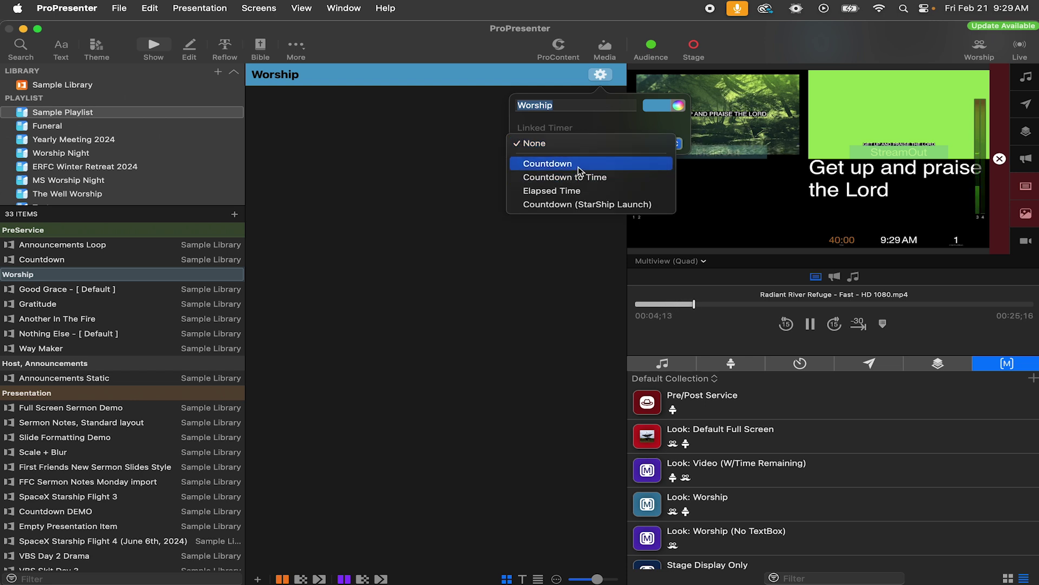
{"action": "left_click", "coordinate": [578, 164]}
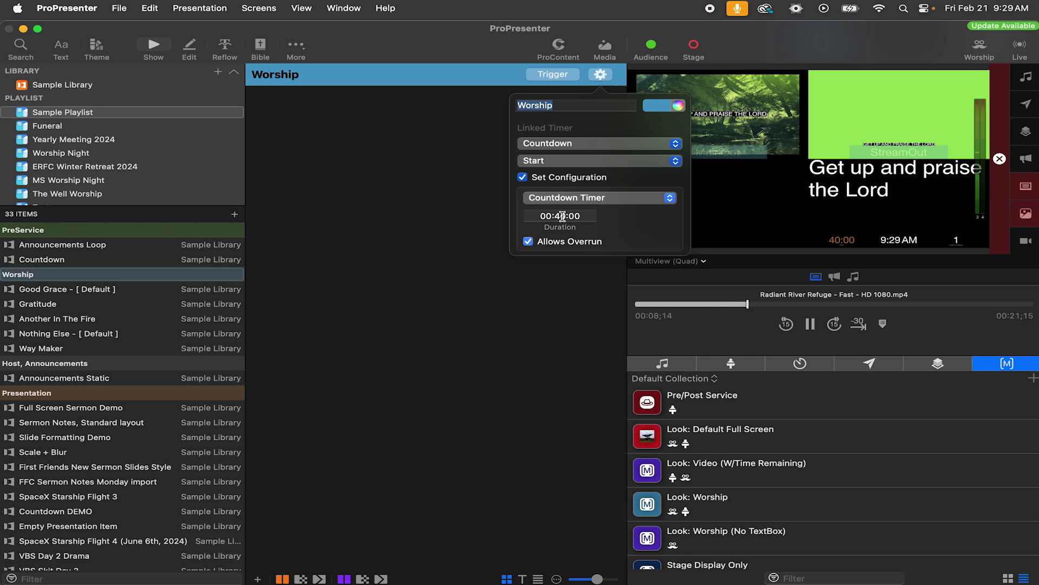
{"action": "left_click", "coordinate": [485, 202]}
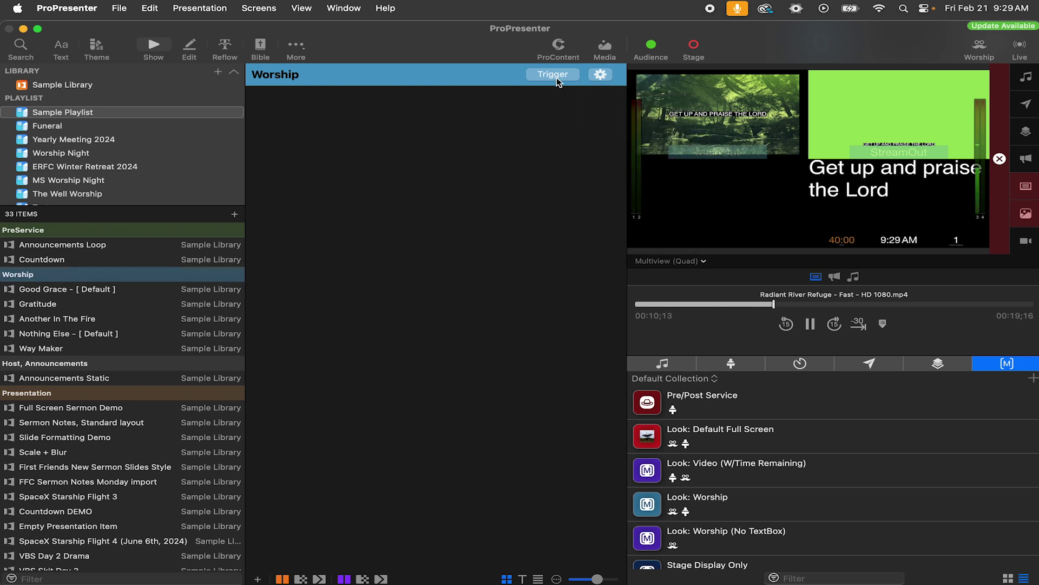
{"action": "left_click", "coordinate": [800, 363]}
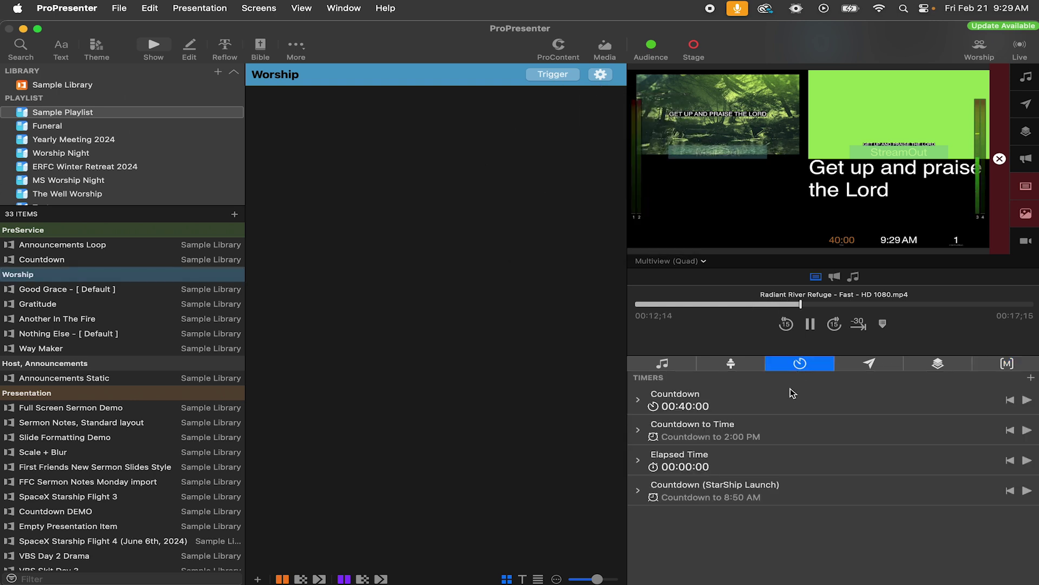
- Change the Worship header's countdown duration to 00:50:00 and trigger it to start the timer
{"action": "left_click", "coordinate": [600, 74]}
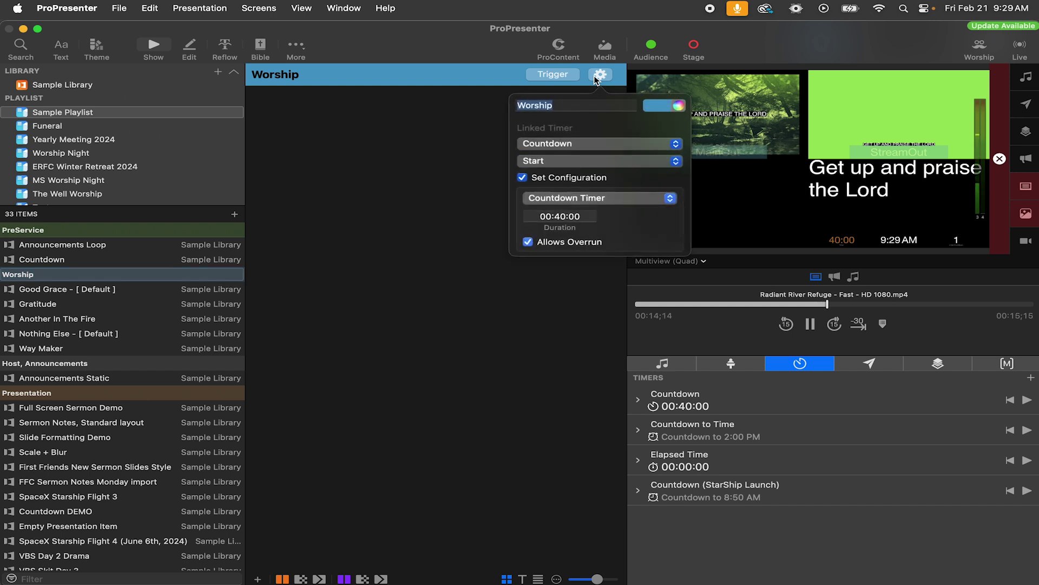
{"action": "left_click", "coordinate": [469, 163]}
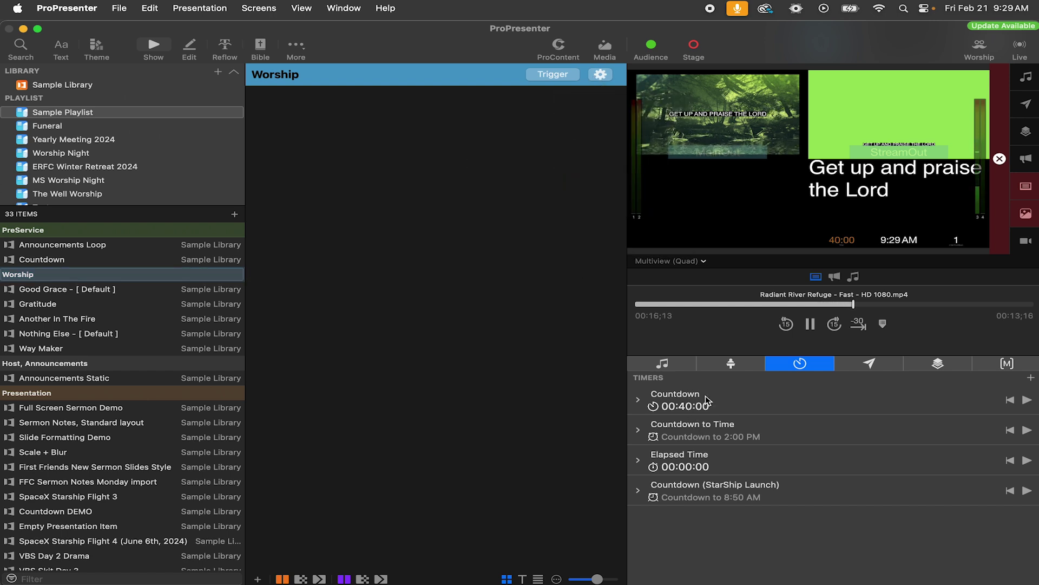
{"action": "left_click", "coordinate": [600, 74]}
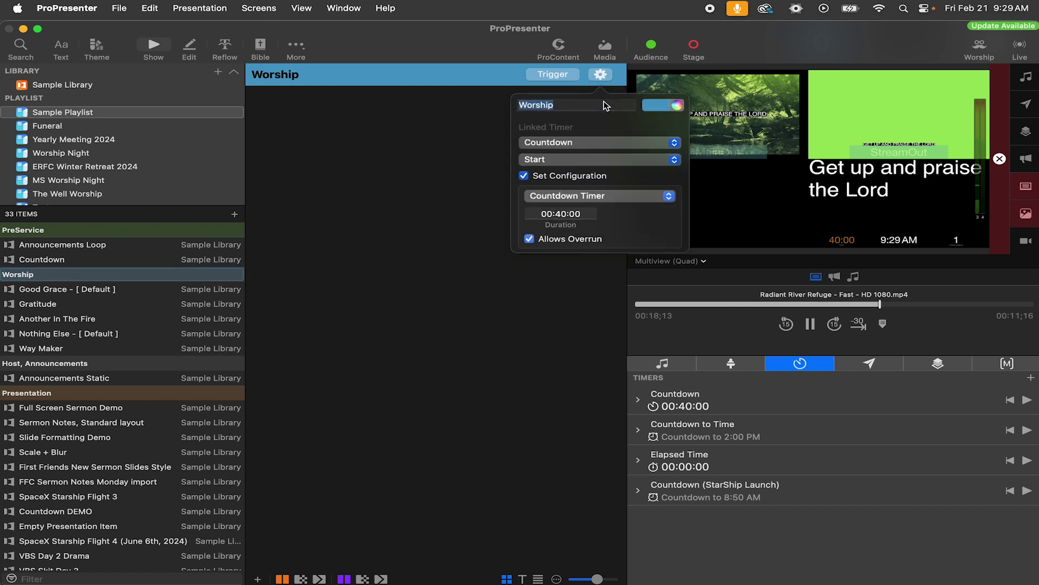
{"action": "double_click", "coordinate": [564, 215]}
{"action": "type", "text": "50"}
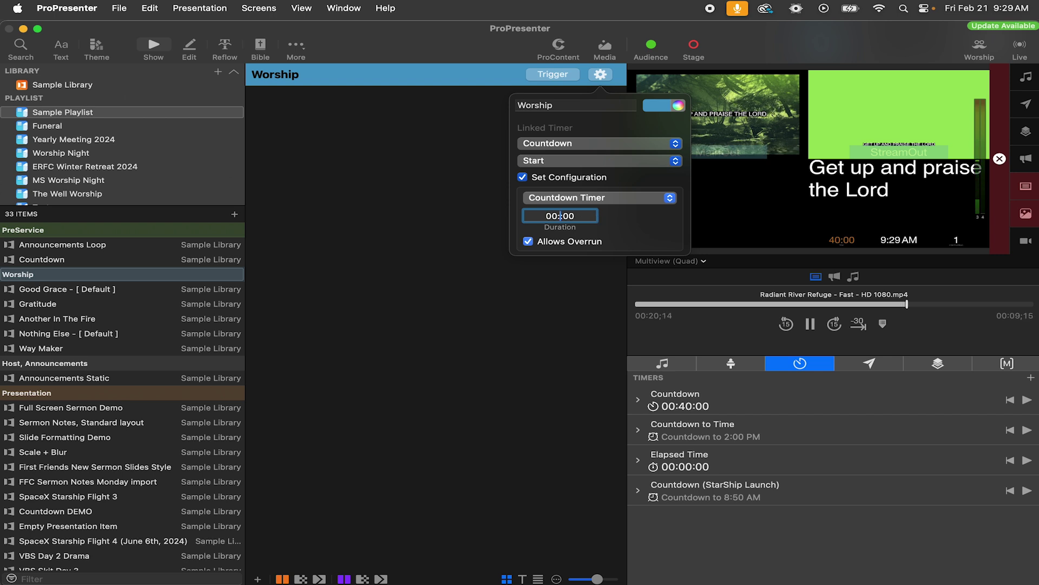
{"action": "left_click_drag", "start_coordinate": [576, 215], "coordinate": [545, 217]}
{"action": "key", "text": "Return"}
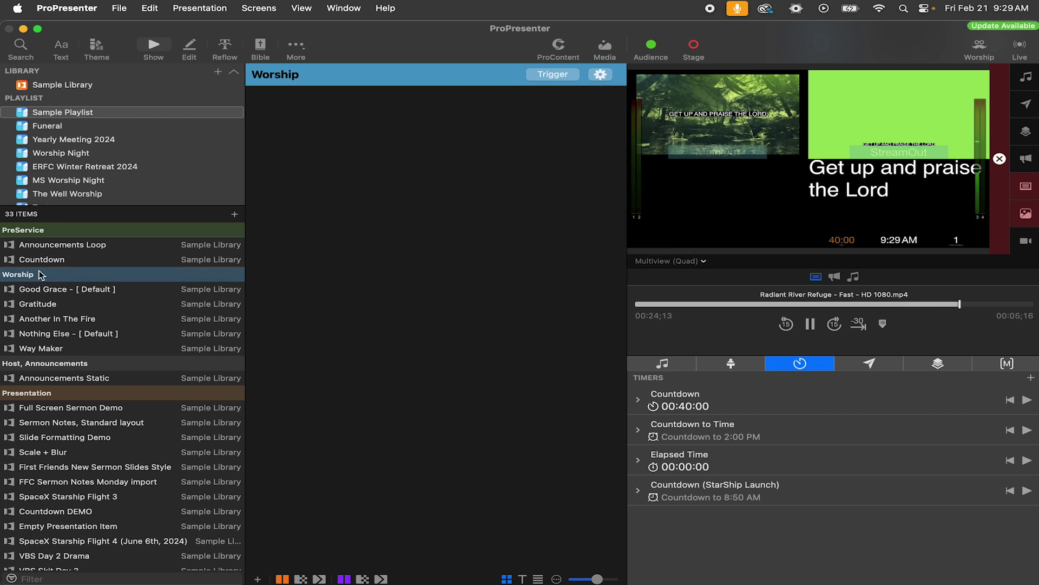
{"action": "left_click", "coordinate": [553, 75]}
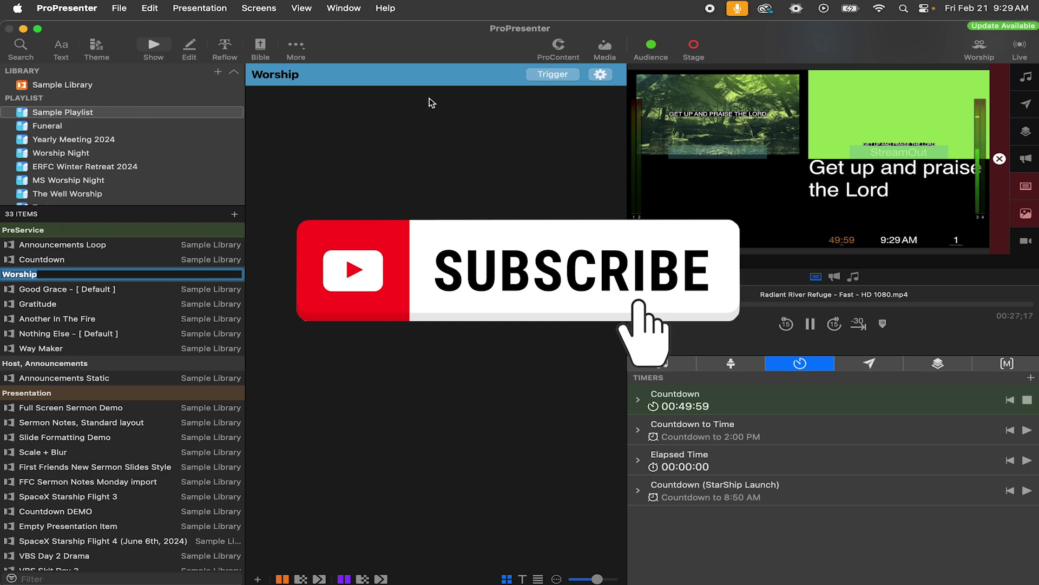
{"action": "key", "text": "Return"}
{"action": "left_click", "coordinate": [52, 276]}
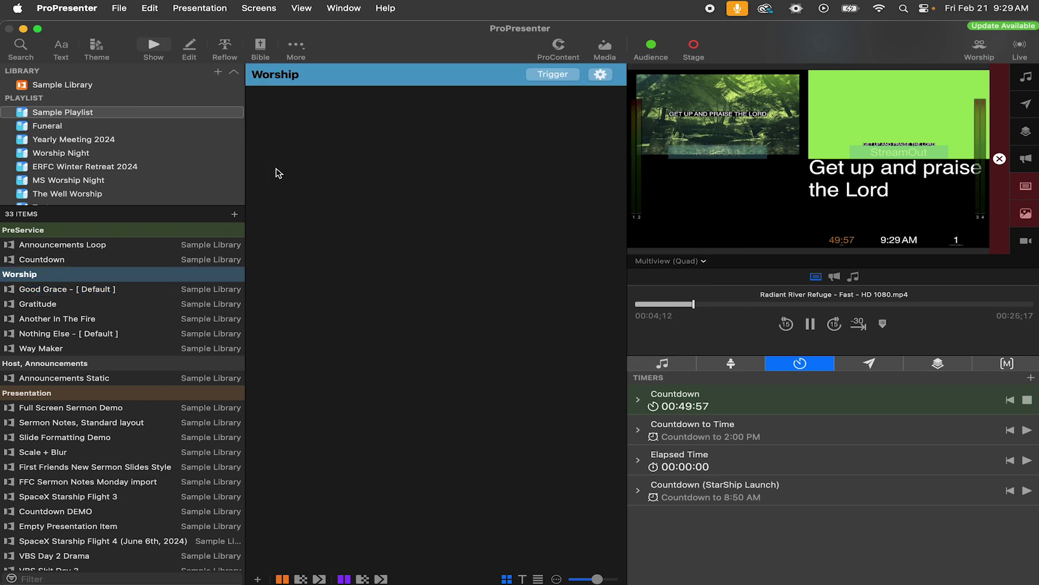